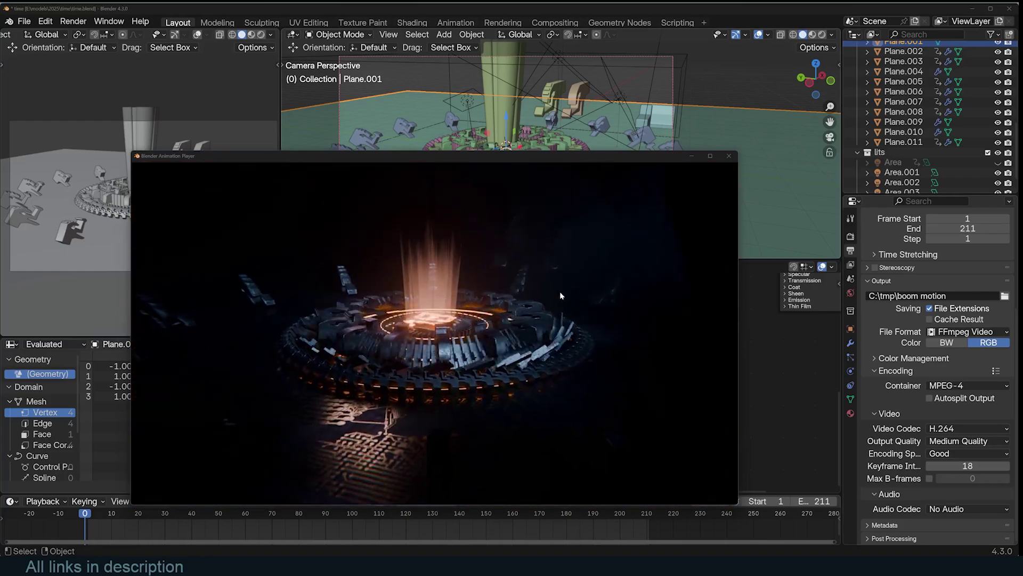
# - Look through the STYLEFRAMES gallery on Behance in the browser for reference images
pyautogui.moveTo(628, 155); pyautogui.dragTo(686, 127)
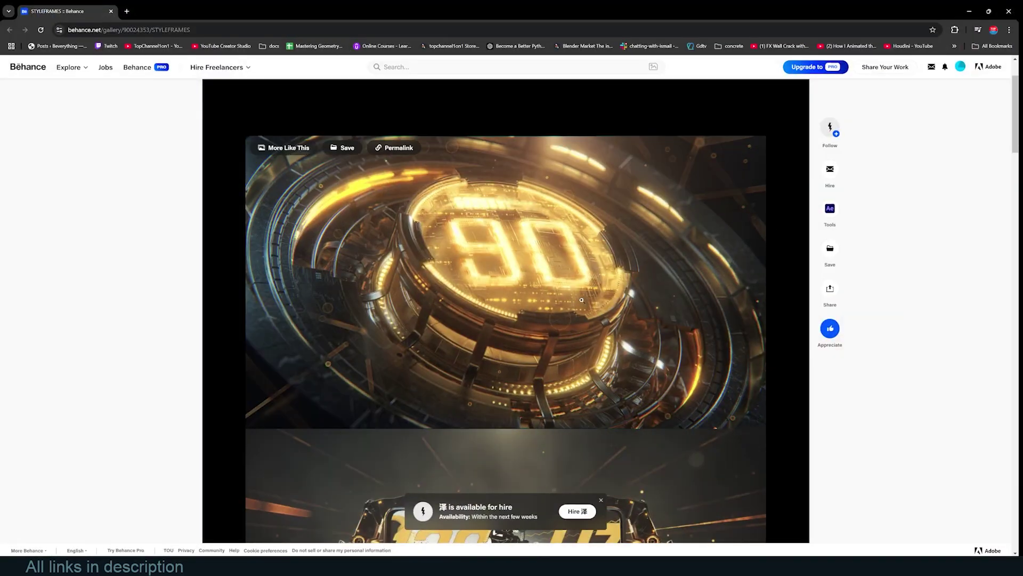
pyautogui.scroll(-15, 600, 305)
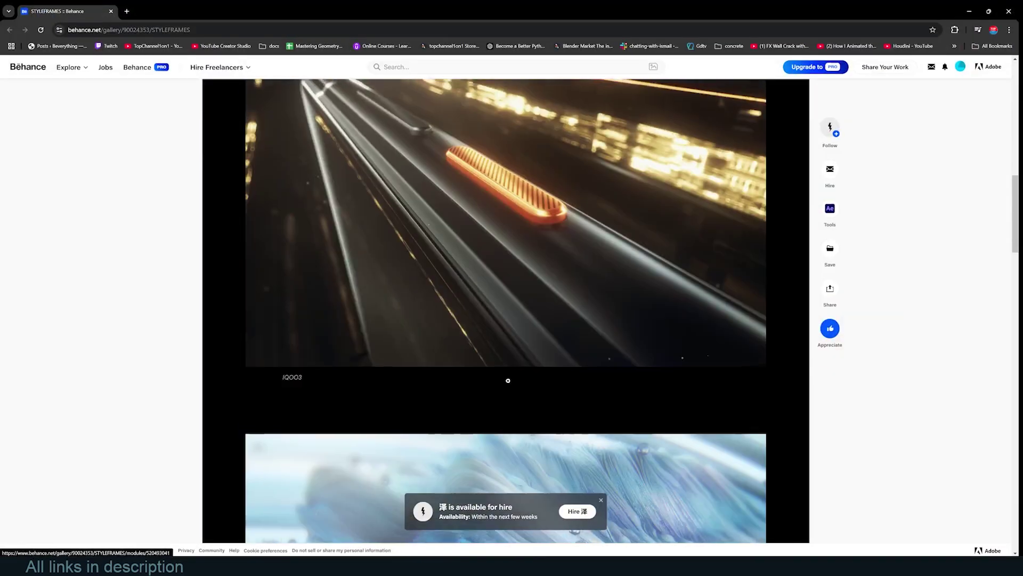
pyautogui.scroll(15, 508, 380)
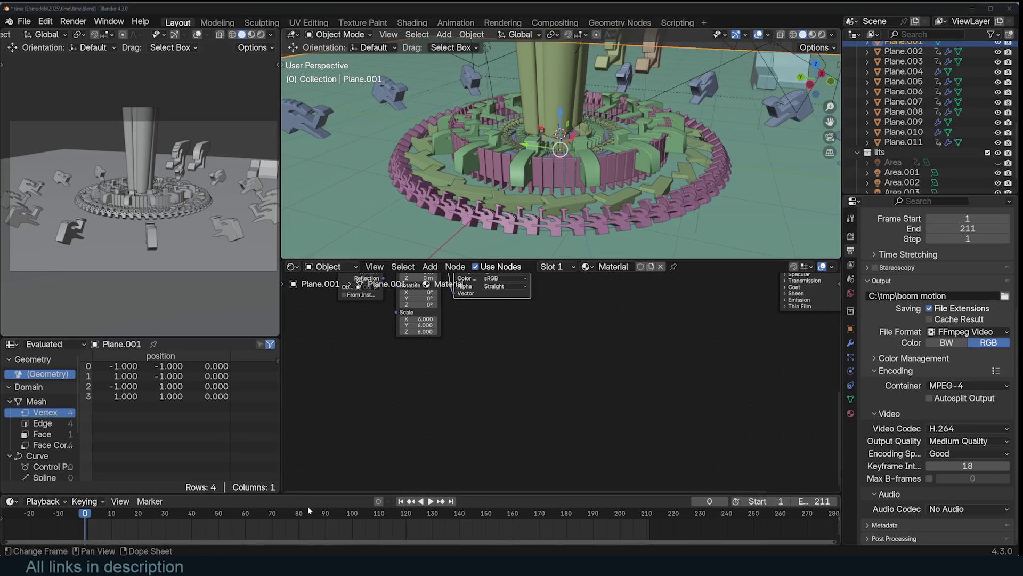
# - Examine the mechanical ring assembly around the central column, including the inner ring of upright blocks
pyautogui.keyDown('shift'); pyautogui.moveTo(658, 195); pyautogui.dragTo(576, 194, button='middle'); pyautogui.keyUp('shift')
pyautogui.scroll(2, 574, 194)
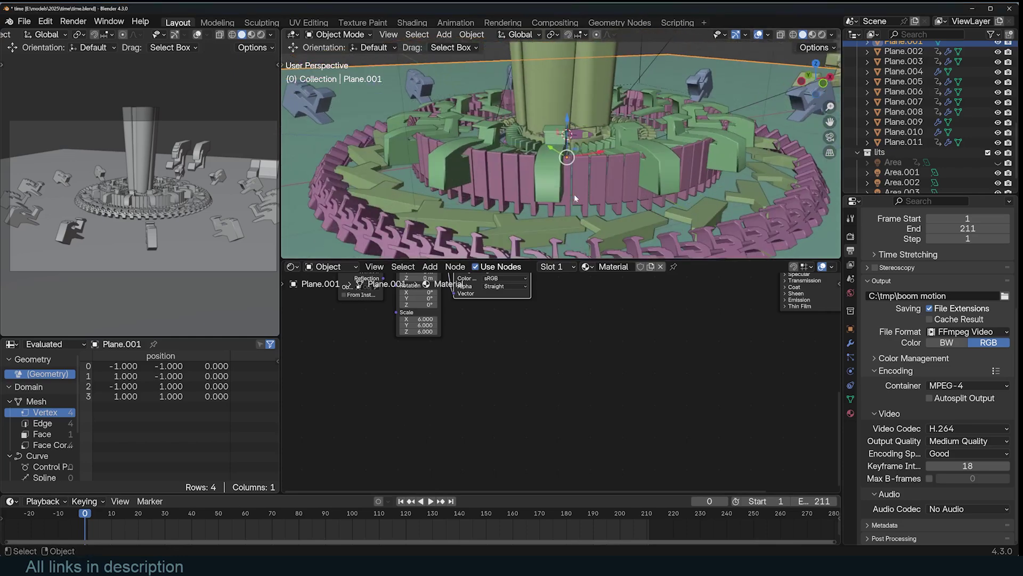
pyautogui.scroll(-6, 574, 194)
pyautogui.scroll(-3, 620, 200)
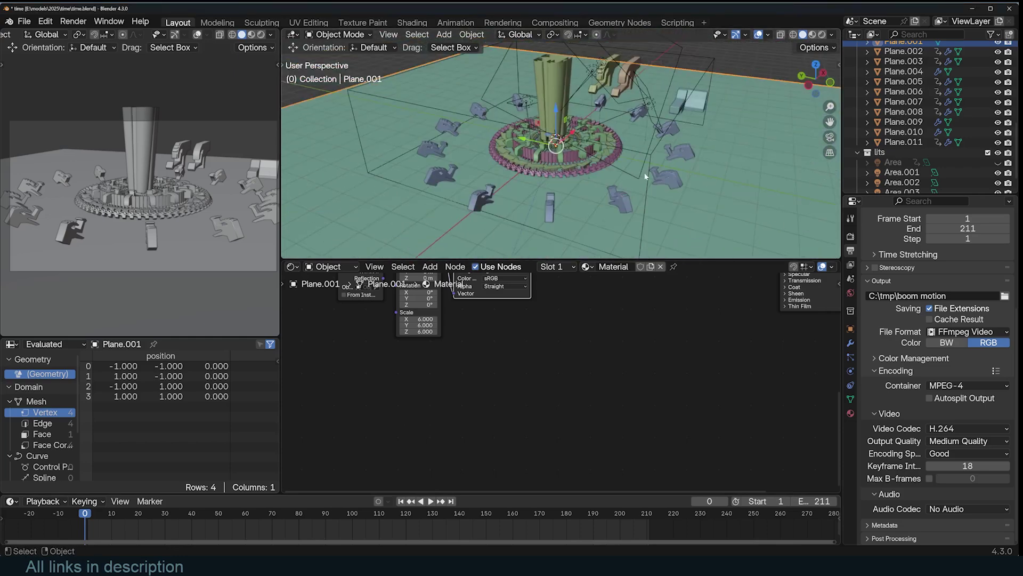
pyautogui.click(604, 168)
pyautogui.moveTo(604, 167)
pyautogui.mouseDown(button='middle')
pyautogui.moveTo(616, 164)
pyautogui.moveTo(519, 172)
pyautogui.moveTo(595, 184)
pyautogui.mouseUp(button='middle')
pyautogui.scroll(7, 616, 165)
pyautogui.click(617, 164)
pyautogui.scroll(-7, 617, 164)
pyautogui.scroll(3, 595, 183)
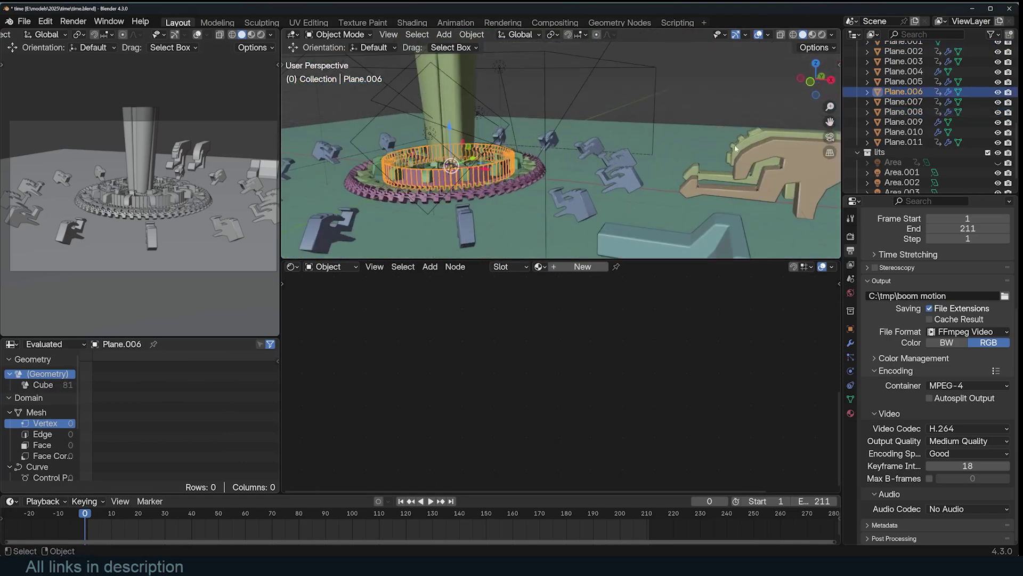
# - Select the PART source object beside the ring assembly and examine it within the whole scene
pyautogui.click(715, 182)
pyautogui.moveTo(430, 193); pyautogui.dragTo(512, 229, button='middle')
pyautogui.scroll(-4, 512, 228)
pyautogui.scroll(-5, 558, 305)
pyautogui.moveTo(559, 304); pyautogui.dragTo(617, 369, button='middle')
pyautogui.moveTo(572, 220); pyautogui.dragTo(515, 255, button='middle')
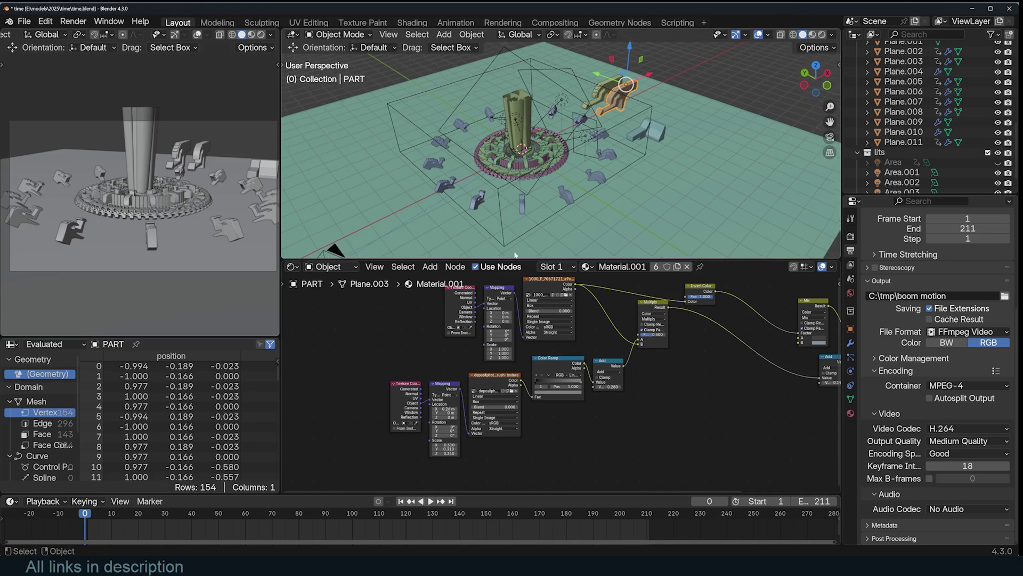
# - Switch the node editor to geometry nodes and preview the outermost ring's Curve Circle and Curve to Points outputs
pyautogui.click(292, 267)
pyautogui.click(354, 346)
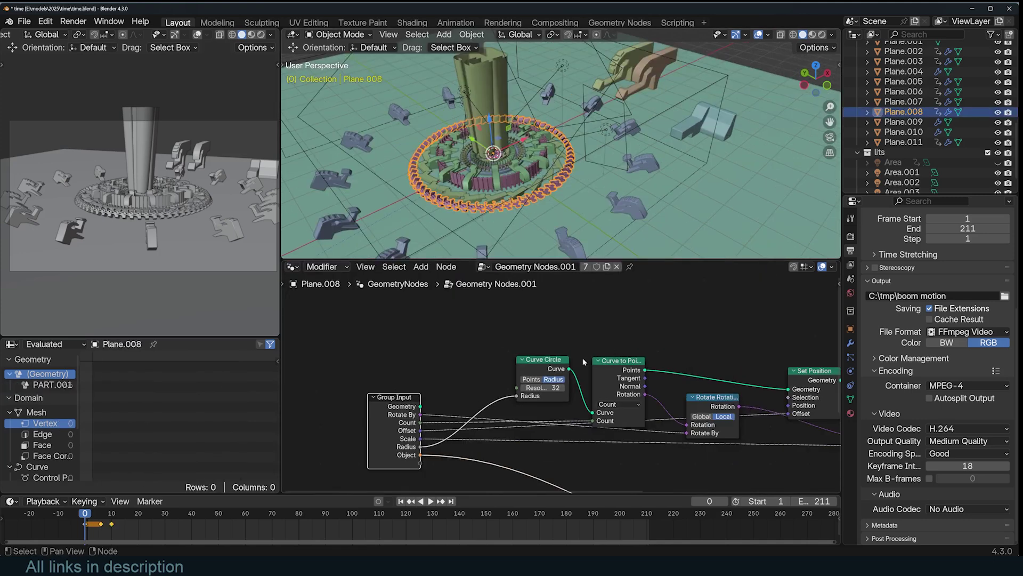
pyautogui.keyDown('ctrl'); pyautogui.keyDown('shift'); pyautogui.click(544, 373); pyautogui.keyUp('shift'); pyautogui.keyUp('ctrl')
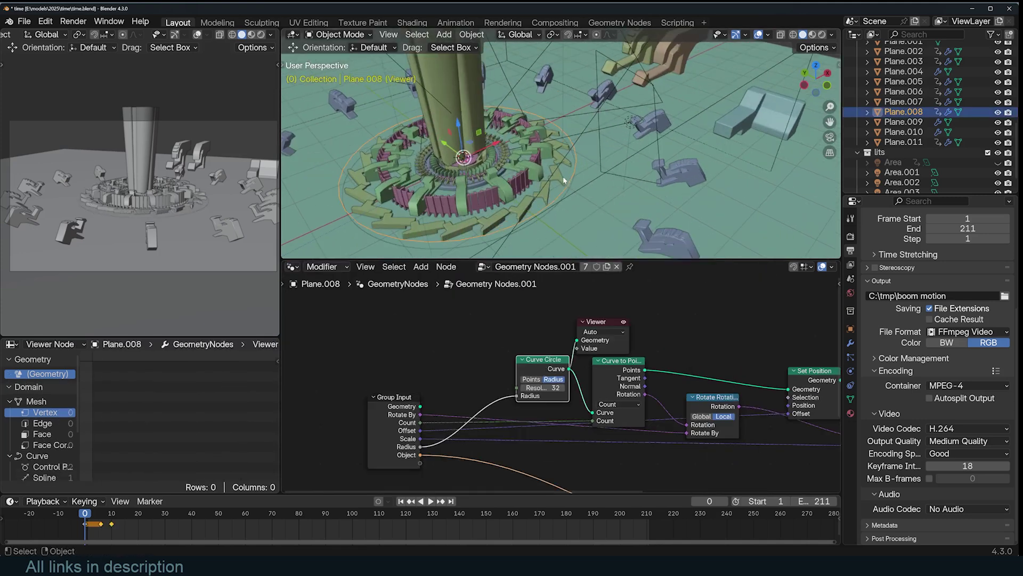
pyautogui.scroll(2, 634, 348)
pyautogui.keyDown('ctrl'); pyautogui.keyDown('shift'); pyautogui.click(581, 378); pyautogui.keyUp('shift'); pyautogui.keyUp('ctrl')
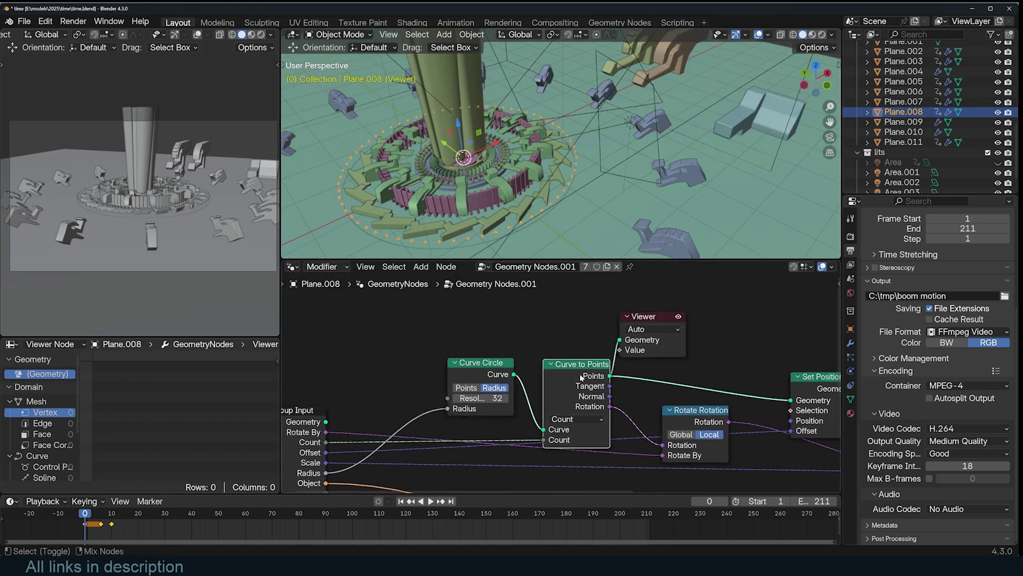
pyautogui.scroll(-2, 703, 445)
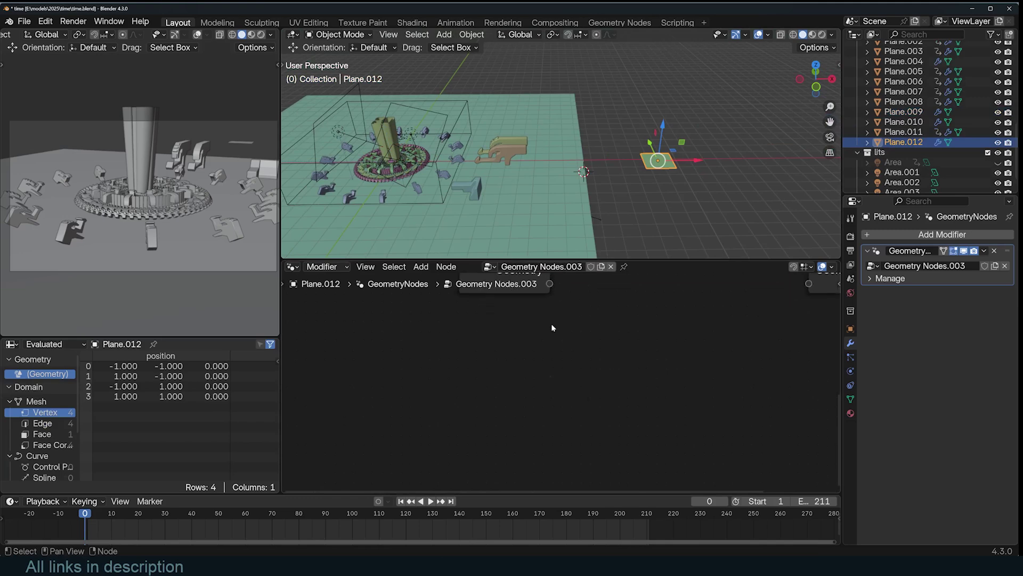
# - Add a Curve Circle node to the new plane's node tree, preview it in the Viewer, and arrange the nodes
pyautogui.press('Home')
pyautogui.hotkey('shift', 'a')
pyautogui.click(533, 261)
pyautogui.write('c')
pyautogui.press('Down')
pyautogui.press('Down')
pyautogui.click(635, 330)
pyautogui.keyDown('ctrl'); pyautogui.keyDown('shift'); pyautogui.click(620, 304); pyautogui.keyUp('shift'); pyautogui.keyUp('ctrl')
pyautogui.moveTo(602, 303); pyautogui.dragTo(335, 293)
pyautogui.moveTo(426, 304); pyautogui.dragTo(426, 337, button='middle')
pyautogui.moveTo(446, 370); pyautogui.dragTo(447, 422)
# - Insert a Curve to Points node between the Curve Circle and the Viewer
pyautogui.hotkey('shift', 'a')
pyautogui.click(493, 325)
pyautogui.write('to')
pyautogui.press('Down')
pyautogui.press('Down')
pyautogui.press('Down')
pyautogui.press('Down')
pyautogui.press('Down')
pyautogui.press('Down')
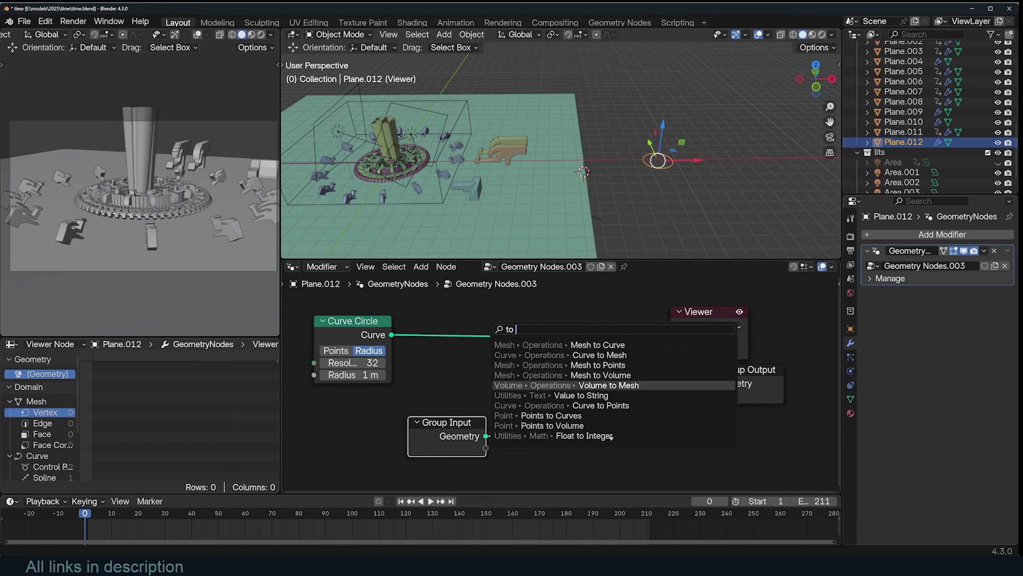
pyautogui.press('Return')
pyautogui.click(459, 284)
# - Move the Viewer, Group Output and Group Input apart and set the Curve to Points count to 88
pyautogui.scroll(-2, 557, 384)
pyautogui.moveTo(666, 333); pyautogui.dragTo(754, 315)
pyautogui.moveTo(709, 374); pyautogui.dragTo(770, 418)
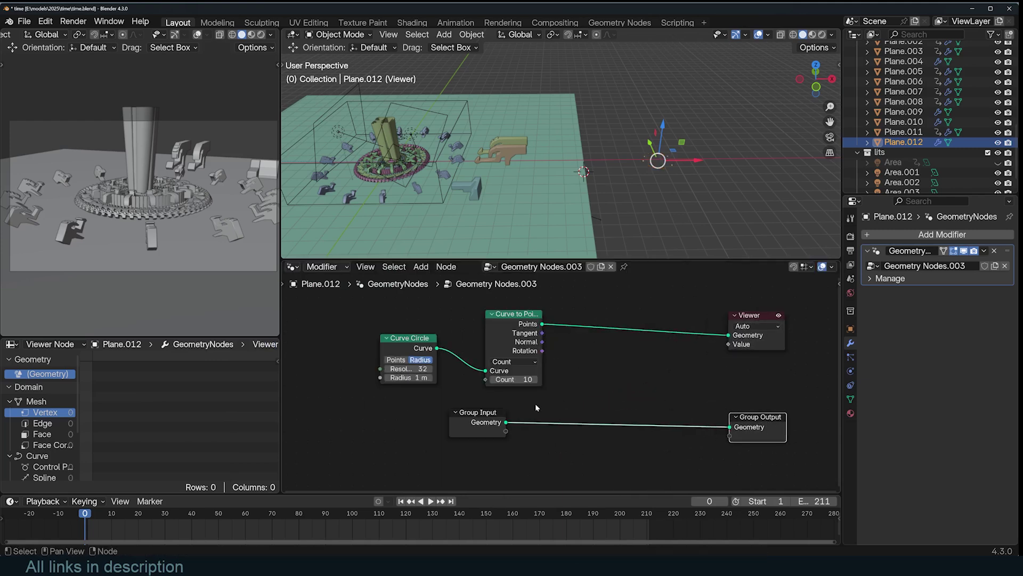
pyautogui.moveTo(488, 412); pyautogui.dragTo(532, 453)
pyautogui.scroll(5, 521, 393)
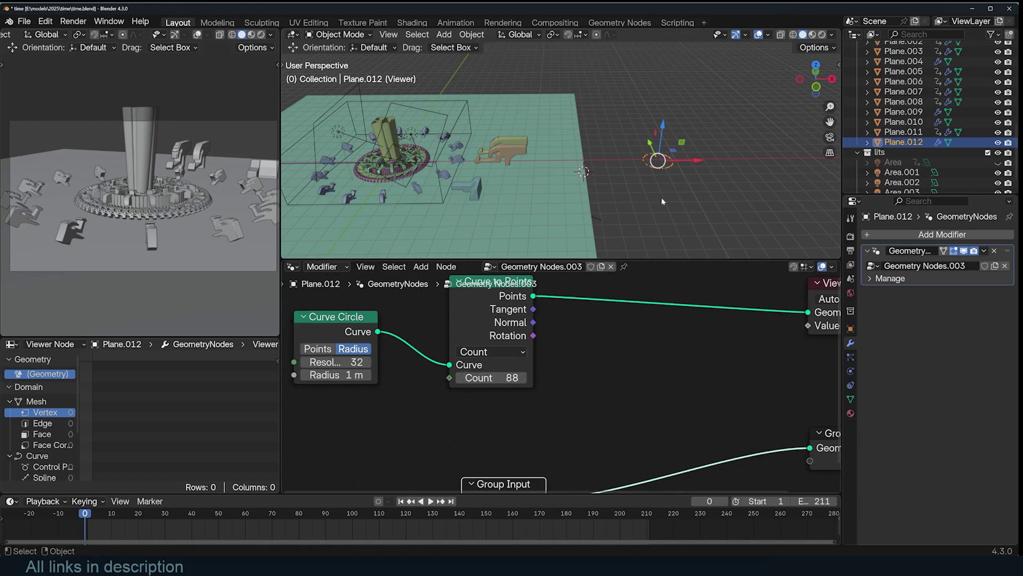
# - Scale the circle of points up by a factor of about 2.43
pyautogui.scroll(4, 681, 175)
pyautogui.press('s')
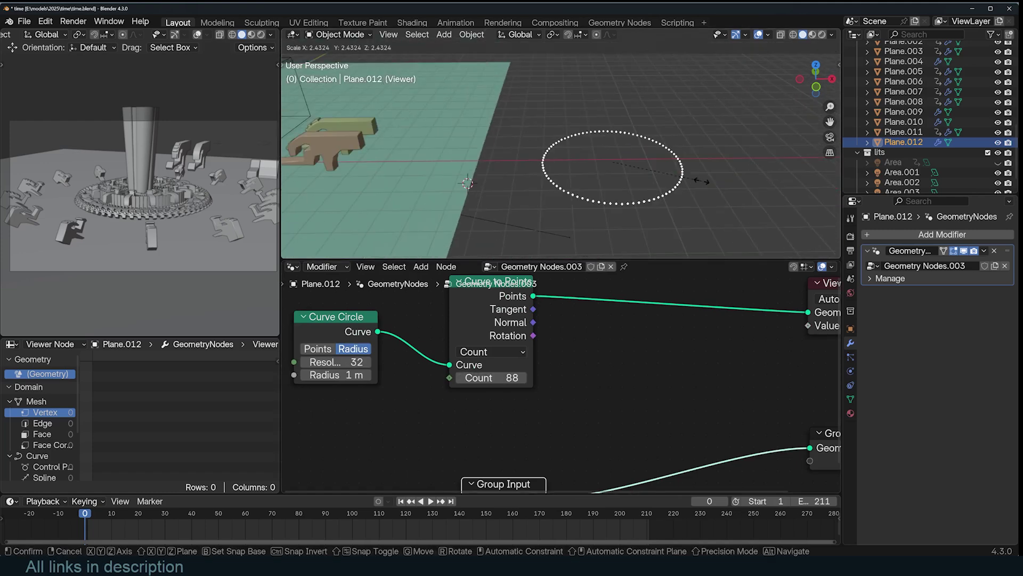
pyautogui.click(703, 181)
# - Insert an Instance on Points node after Curve to Points, ahead of the Viewer
pyautogui.scroll(-3, 625, 346)
pyautogui.moveTo(531, 318); pyautogui.dragTo(583, 325)
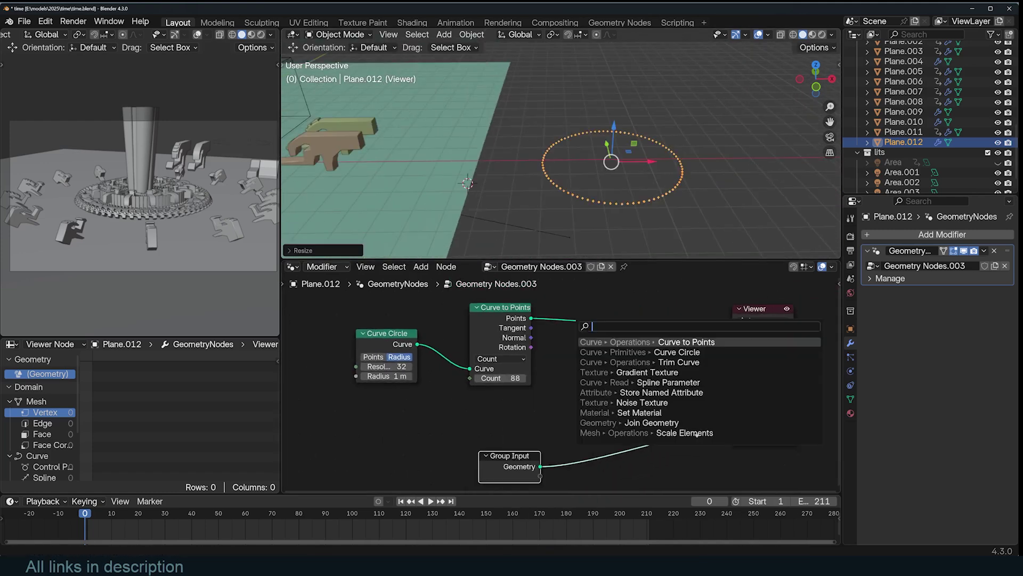
pyautogui.write('o')
pyautogui.click(639, 352)
pyautogui.click(636, 307)
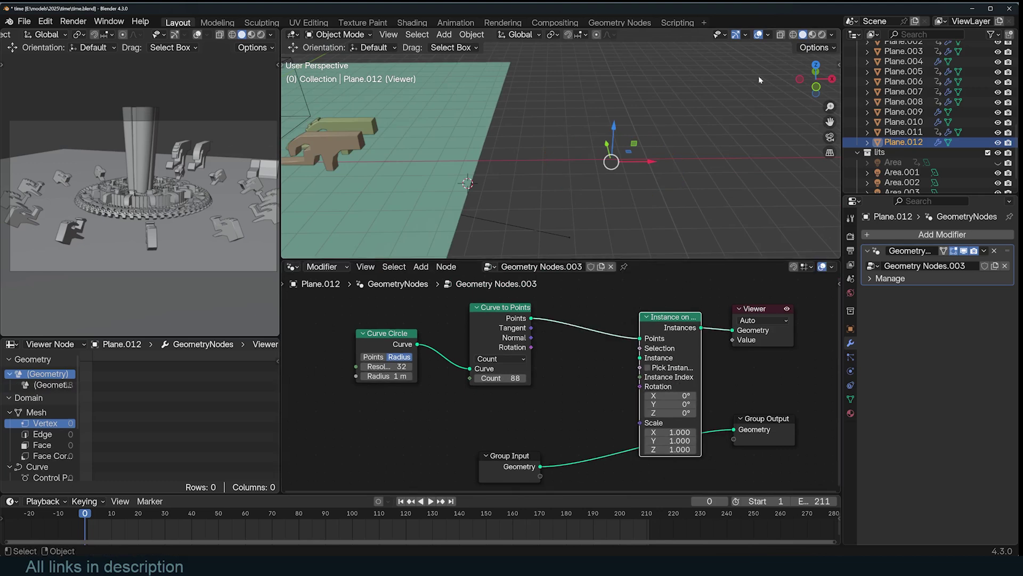
# - Bring PART.001 in as Object Info, connect its geometry as the instance, and link the instances to Group Output
pyautogui.scroll(-3, 375, 157)
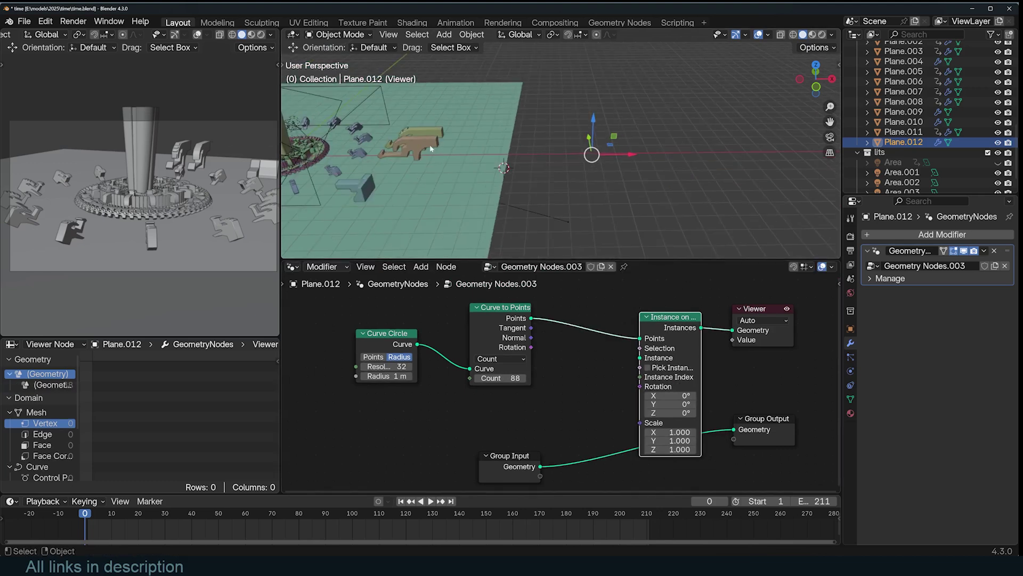
pyautogui.scroll(6, 898, 163)
pyautogui.moveTo(901, 172); pyautogui.dragTo(434, 416)
pyautogui.moveTo(530, 416); pyautogui.dragTo(501, 395, button='middle')
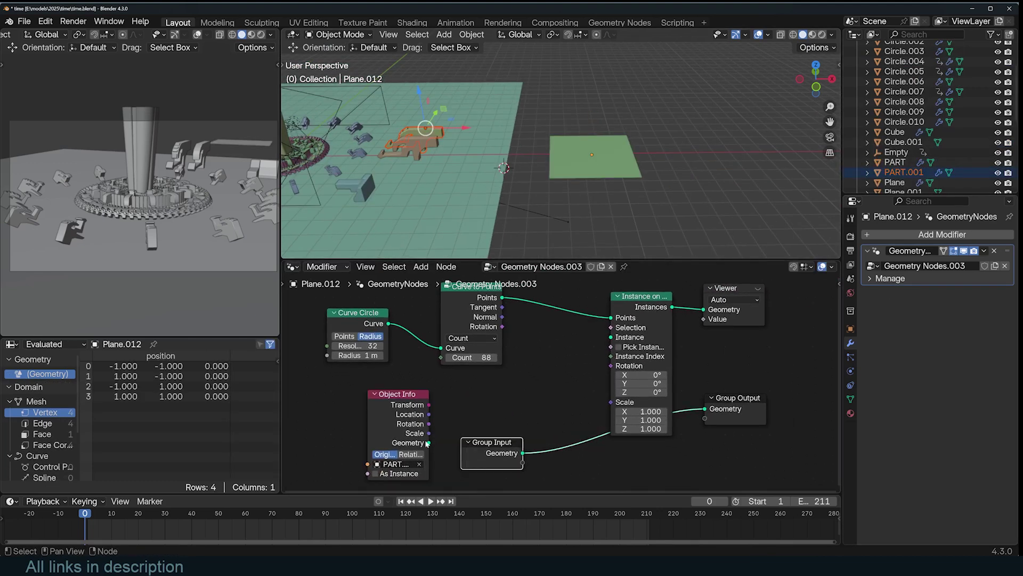
pyautogui.moveTo(428, 443); pyautogui.dragTo(705, 409)
pyautogui.click(726, 300)
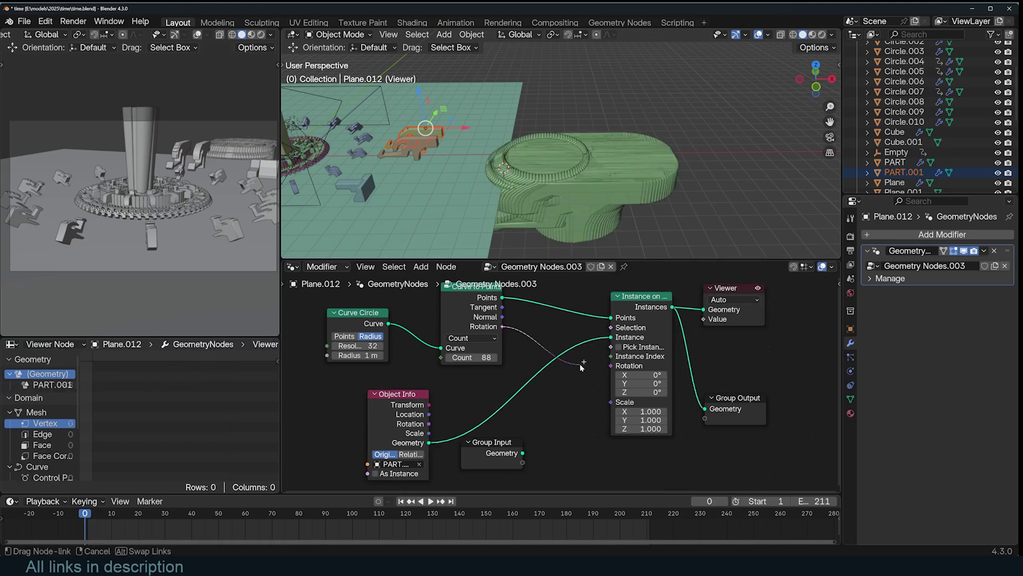
# - Connect the Curve to Points rotation to the instances' rotation and set the instance scale to 0.1 on all axes
pyautogui.moveTo(610, 366); pyautogui.dragTo(611, 366)
pyautogui.scroll(3, 615, 148)
pyautogui.moveTo(626, 168); pyautogui.dragTo(611, 187, button='middle')
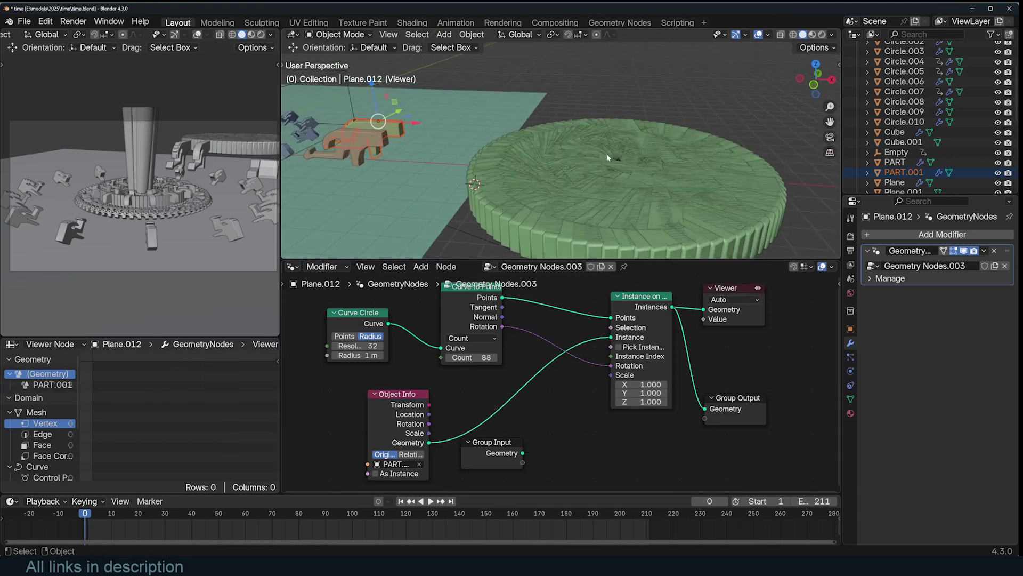
pyautogui.scroll(-1, 640, 373)
pyautogui.moveTo(642, 384)
pyautogui.mouseDown()
pyautogui.moveTo(613, 400)
pyautogui.moveTo(634, 400)
pyautogui.mouseUp()
pyautogui.scroll(5, 631, 181)
pyautogui.keyDown('shift'); pyautogui.moveTo(634, 181); pyautogui.dragTo(543, 141, button='middle'); pyautogui.keyUp('shift')
# - Spread out the nodes and insert a Rotate Rotation node between the Curve to Points rotation and Instance on Points
pyautogui.moveTo(772, 298); pyautogui.dragTo(701, 312, button='middle')
pyautogui.moveTo(786, 289); pyautogui.dragTo(576, 461)
pyautogui.click(633, 326)
pyautogui.click(587, 315)
pyautogui.moveTo(576, 291); pyautogui.dragTo(653, 421)
pyautogui.press('g')
pyautogui.click(702, 356)
pyautogui.hotkey('shift', 'a')
pyautogui.write('rota')
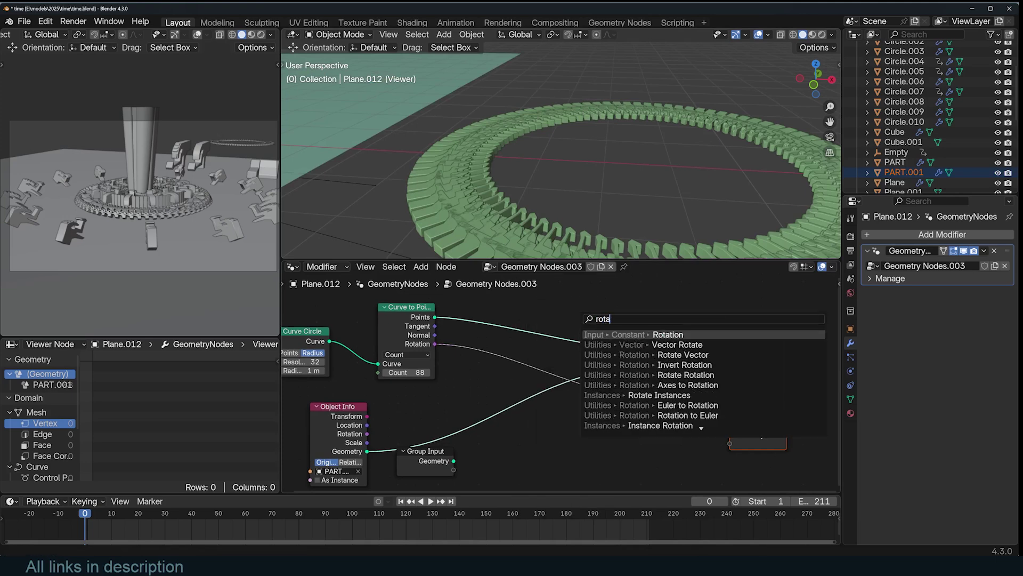
pyautogui.click(668, 374)
pyautogui.click(512, 372)
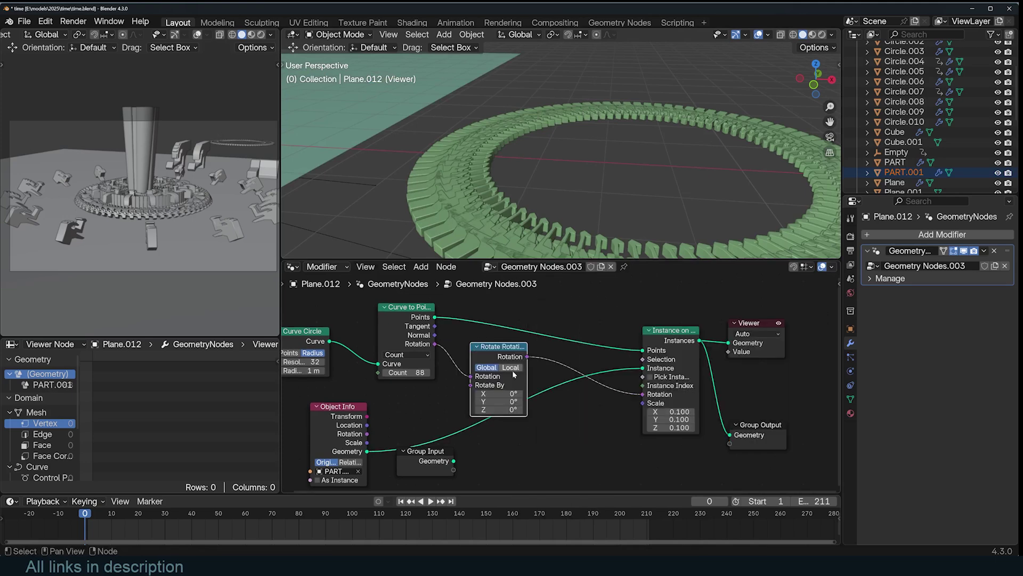
# - Set the Rotate Rotation node to Local with a 90° rotation about X
pyautogui.moveTo(511, 401); pyautogui.dragTo(573, 401)
pyautogui.rightClick(510, 402)
pyautogui.press('g')
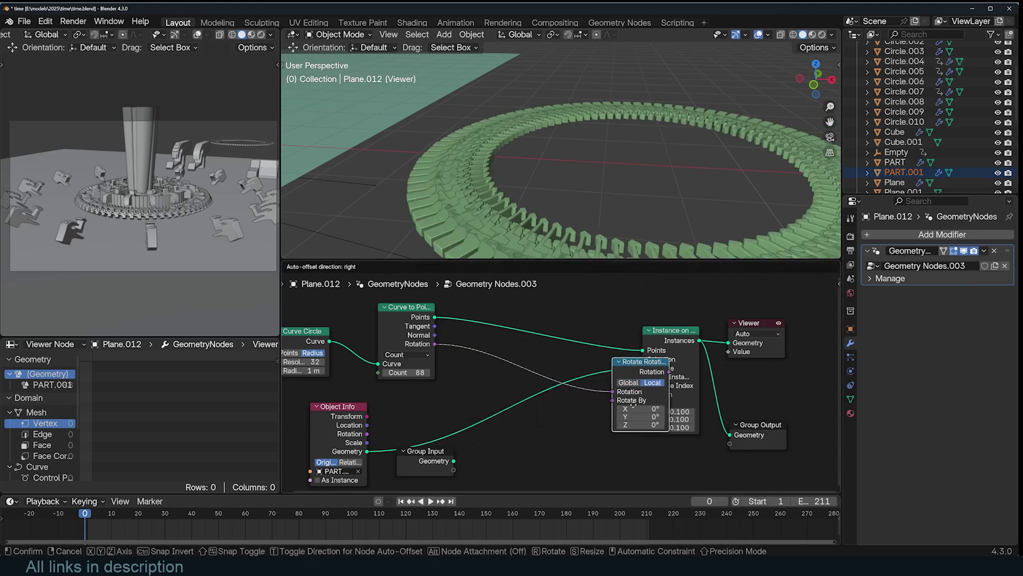
pyautogui.click(479, 406)
pyautogui.moveTo(478, 406); pyautogui.dragTo(490, 406)
pyautogui.write('90')
pyautogui.press('Return')
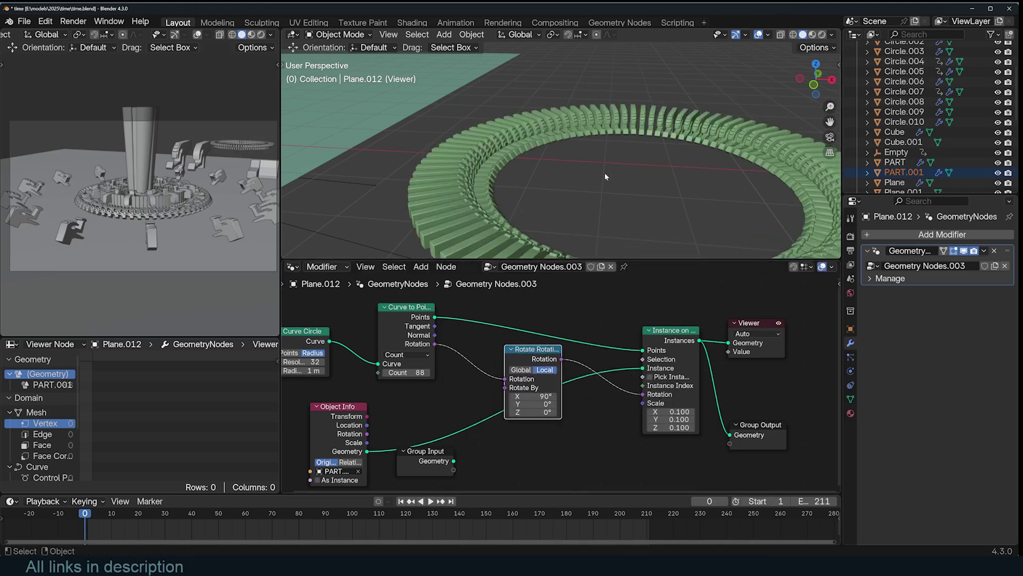
# - Set the Curve to Points count to 33, and try a different Y rotation for the instances before undoing it
pyautogui.moveTo(605, 166); pyautogui.dragTo(647, 172, button='middle')
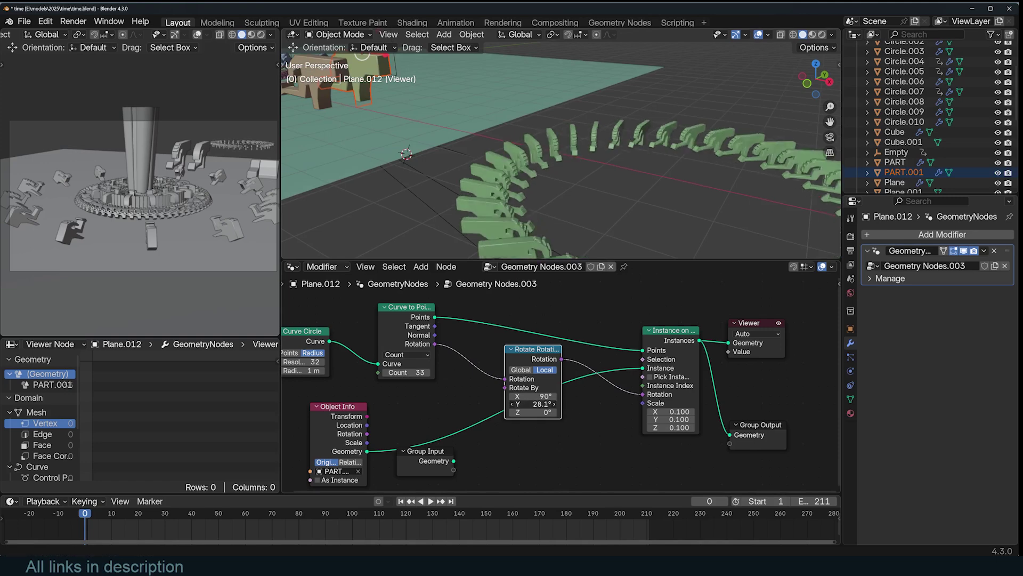
pyautogui.moveTo(681, 419); pyautogui.dragTo(735, 419)
pyautogui.hotkey('ctrl', 'z')
# - Duplicate the ring of large separate parts surrounding the central assembly, keeping the copy in place
pyautogui.keyDown('shift'); pyautogui.moveTo(426, 149); pyautogui.dragTo(683, 224, button='middle'); pyautogui.keyUp('shift')
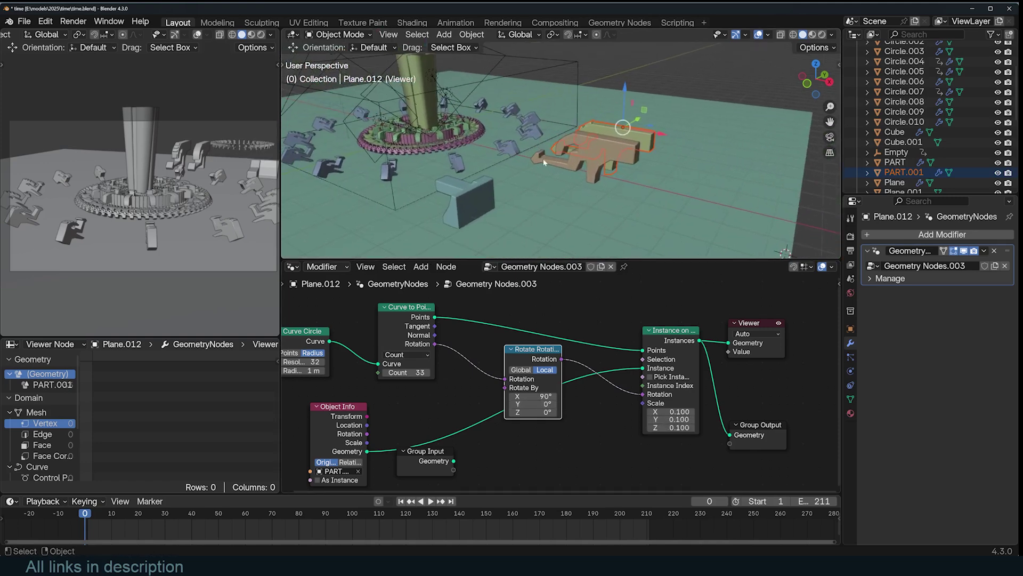
pyautogui.click(543, 159)
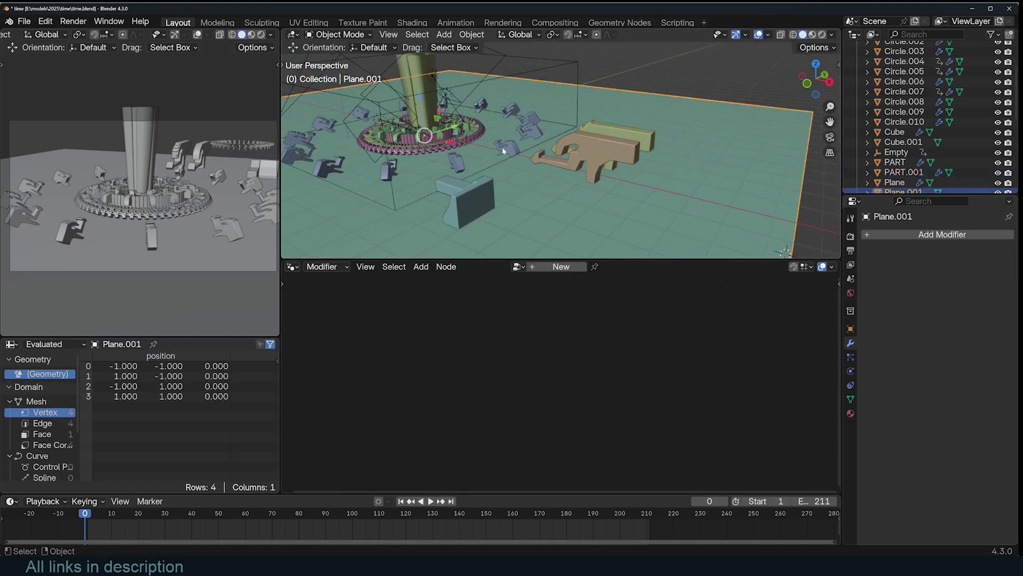
pyautogui.click(519, 184)
pyautogui.scroll(-1, 519, 184)
pyautogui.hotkey('shift', 'd')
pyautogui.rightClick(521, 170)
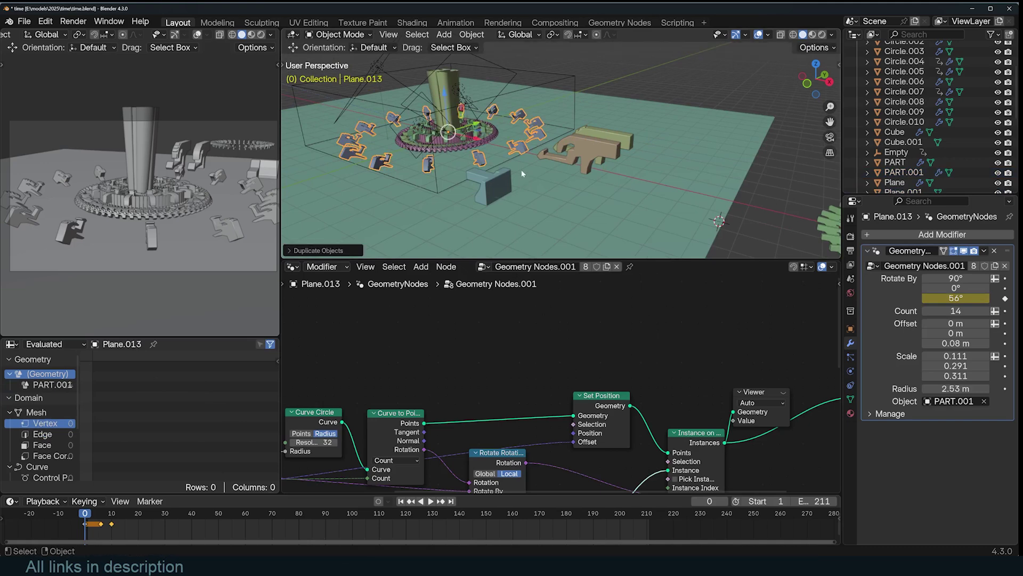
# - Set the duplicated ring's radius to 3.51 m in its Geometry Nodes modifier
pyautogui.press('s')
pyautogui.rightClick(727, 226)
pyautogui.scroll(-3, 699, 401)
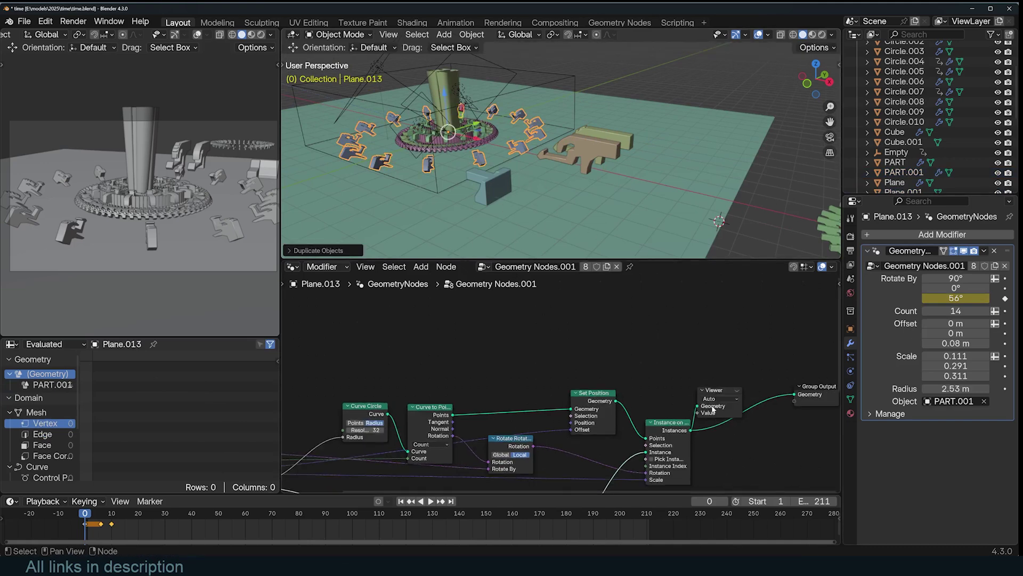
pyautogui.moveTo(711, 409); pyautogui.dragTo(673, 394, button='middle')
pyautogui.moveTo(935, 389)
pyautogui.mouseDown()
pyautogui.moveTo(960, 389)
pyautogui.moveTo(933, 389)
pyautogui.mouseUp()
pyautogui.scroll(-2, 731, 359)
pyautogui.scroll(-2, 698, 218)
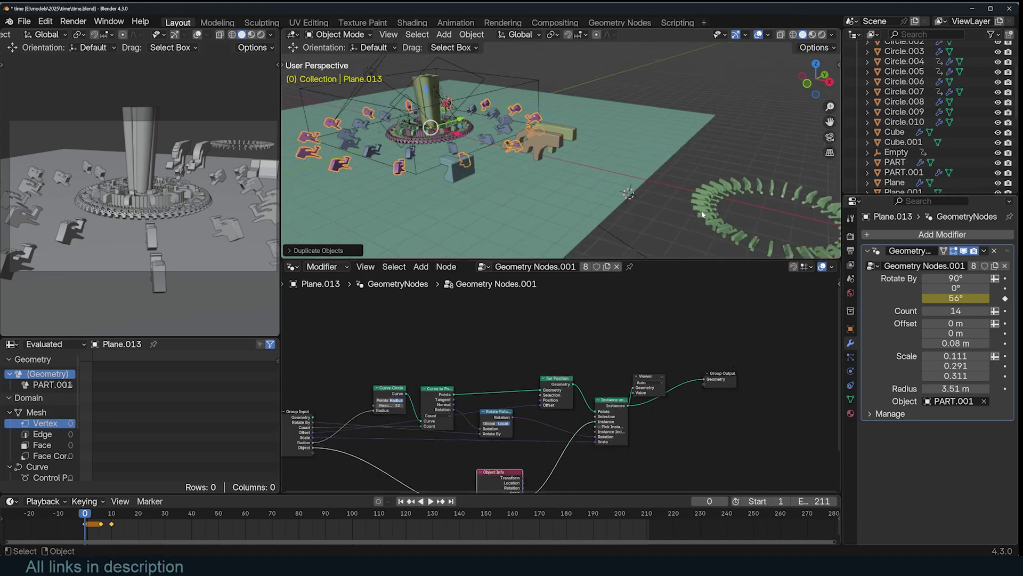
# - Select the separate newly built ring, try changing its node values, and undo the trial
pyautogui.click(704, 216)
pyautogui.scroll(2, 519, 412)
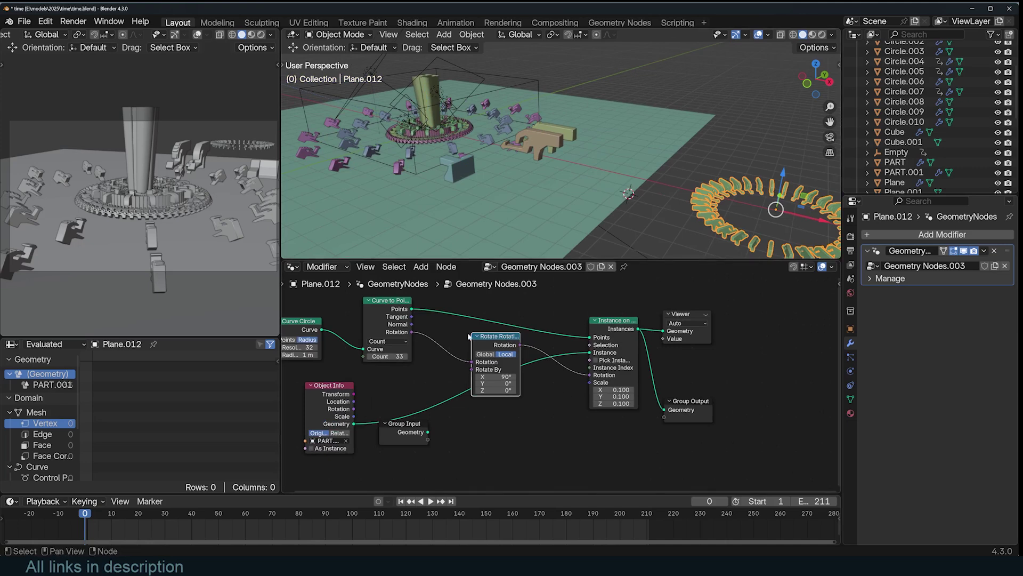
pyautogui.moveTo(472, 336); pyautogui.dragTo(645, 403, button='middle')
pyautogui.moveTo(488, 368); pyautogui.dragTo(494, 369)
pyautogui.moveTo(494, 365); pyautogui.dragTo(547, 366)
pyautogui.hotkey('ctrl', 'z')
pyautogui.moveTo(596, 433); pyautogui.dragTo(425, 372)
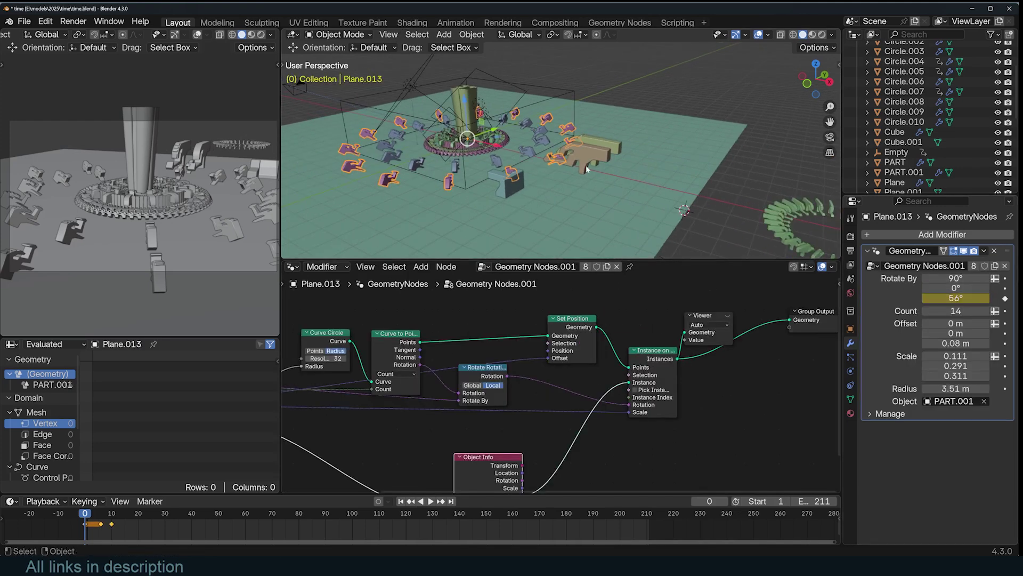
# - Play the animation to examine how the surrounding rings of parts move
pyautogui.keyDown('shift'); pyautogui.moveTo(586, 170); pyautogui.dragTo(611, 173, button='middle'); pyautogui.keyUp('shift')
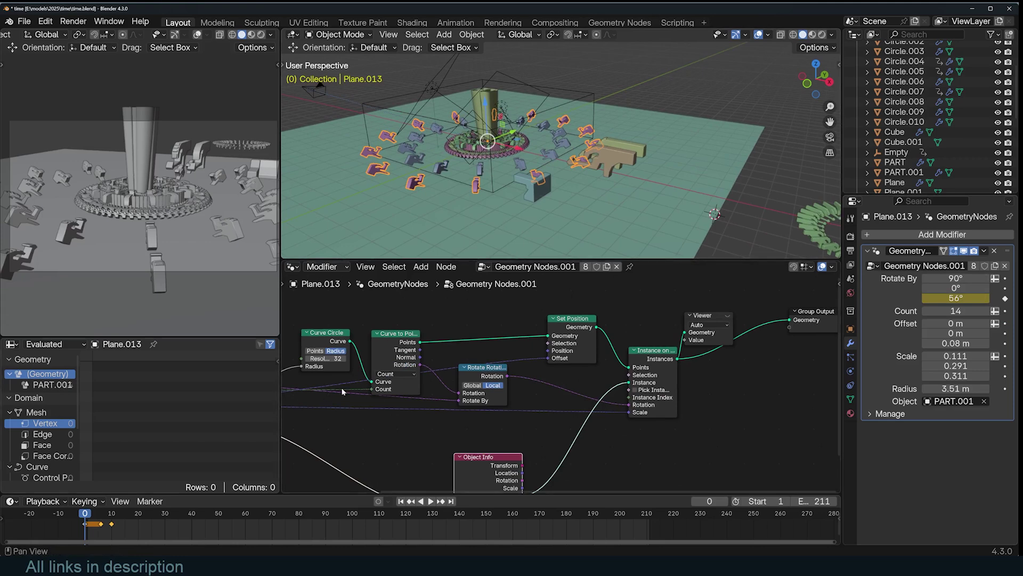
pyautogui.press('space')
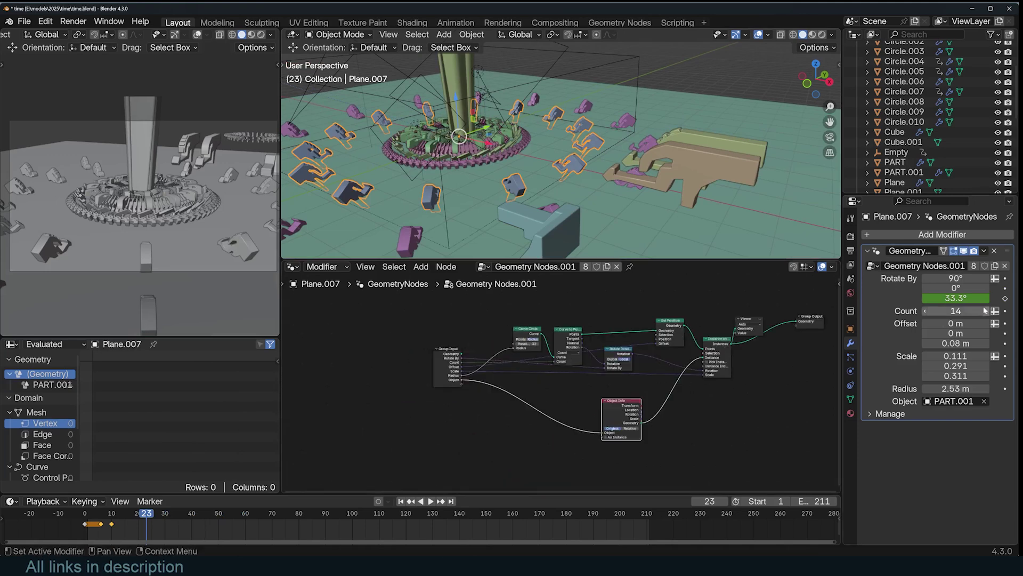
# - Enlarge the timeline area and replay the animation of the surrounding part rings, returning the playhead to frame 0
pyautogui.click(296, 268)
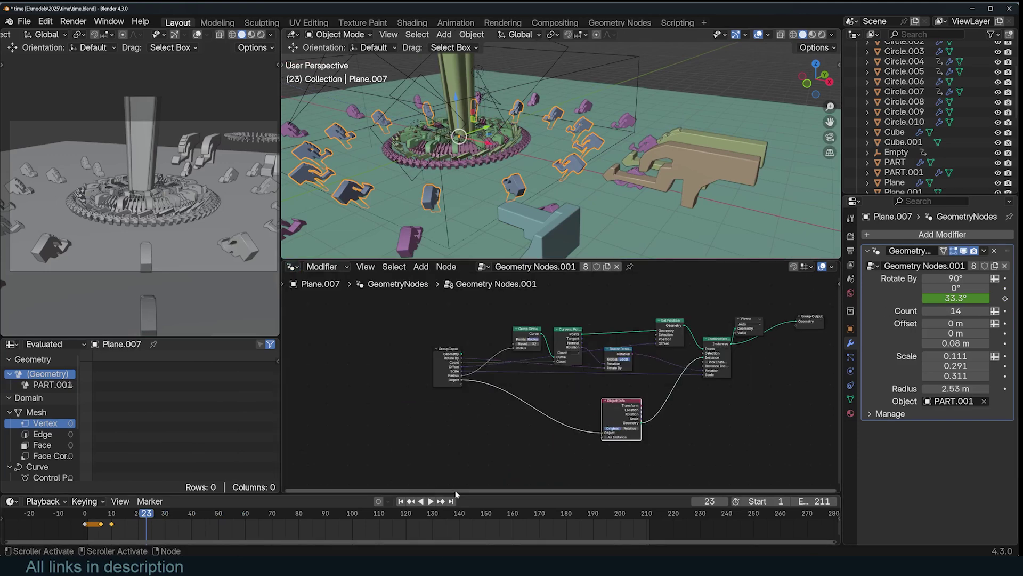
pyautogui.moveTo(455, 494); pyautogui.dragTo(463, 432)
pyautogui.keyDown('ctrl'); pyautogui.moveTo(469, 208); pyautogui.dragTo(476, 176, button='middle'); pyautogui.keyUp('ctrl')
pyautogui.press('space')
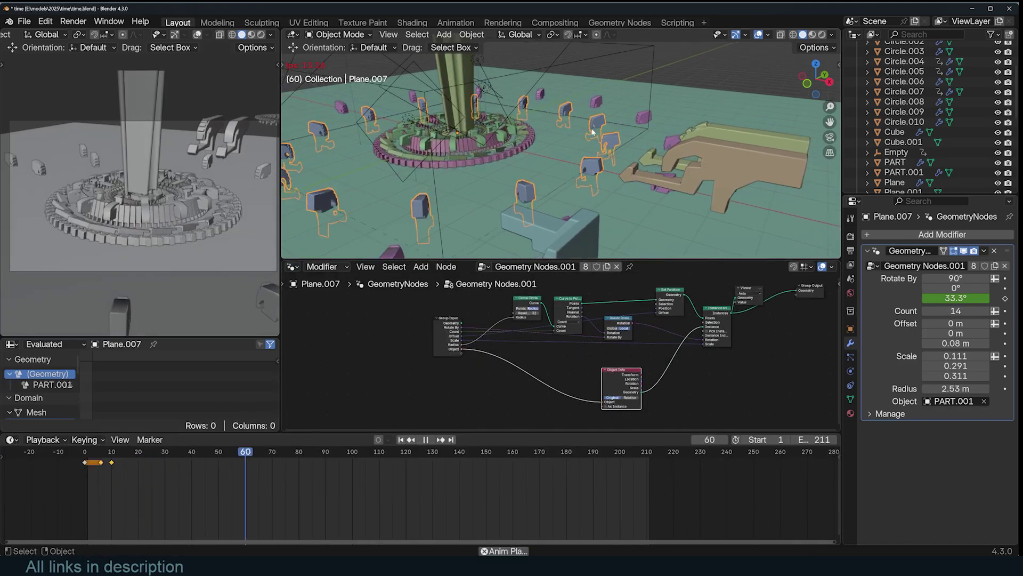
pyautogui.press('Escape')
pyautogui.moveTo(206, 473); pyautogui.dragTo(85, 477)
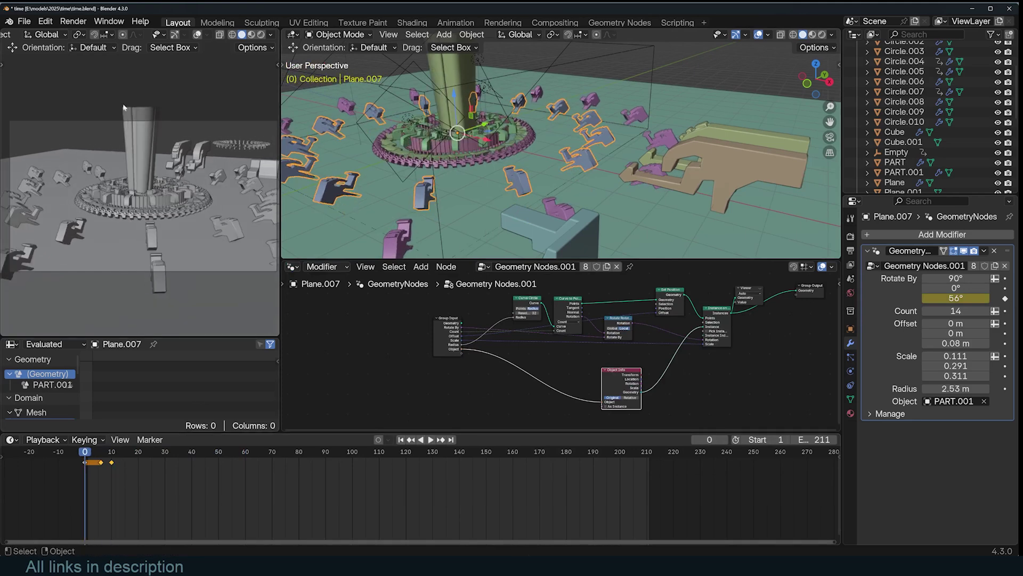
# - View the rendered animation of the scene in the animation player and close it
pyautogui.click(74, 21)
pyautogui.click(85, 79)
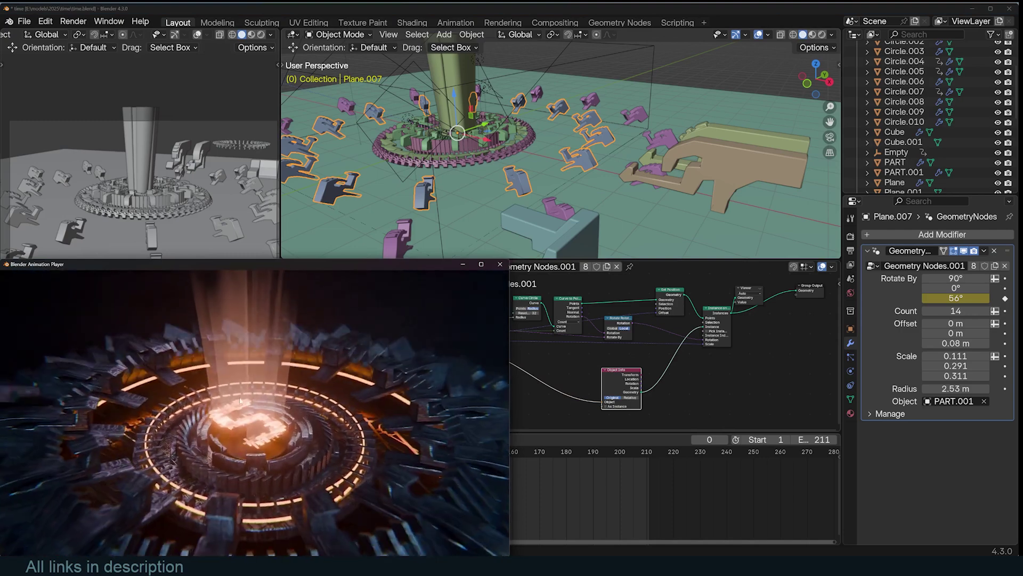
pyautogui.press('Escape')
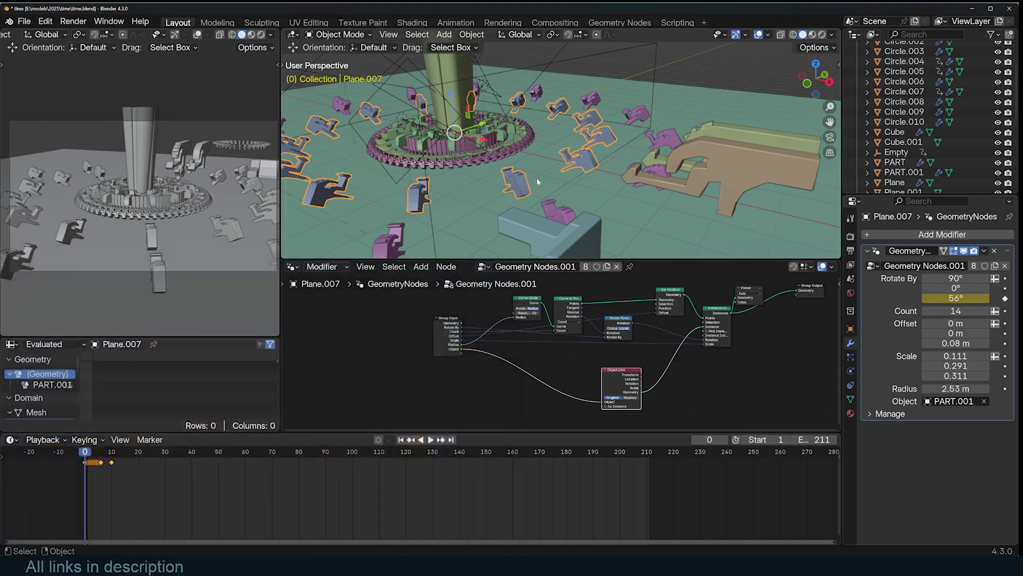
# - Set the selected ring's X Rotate By value to 90° and keyframe it at frame 0
pyautogui.moveTo(956, 278); pyautogui.dragTo(984, 278)
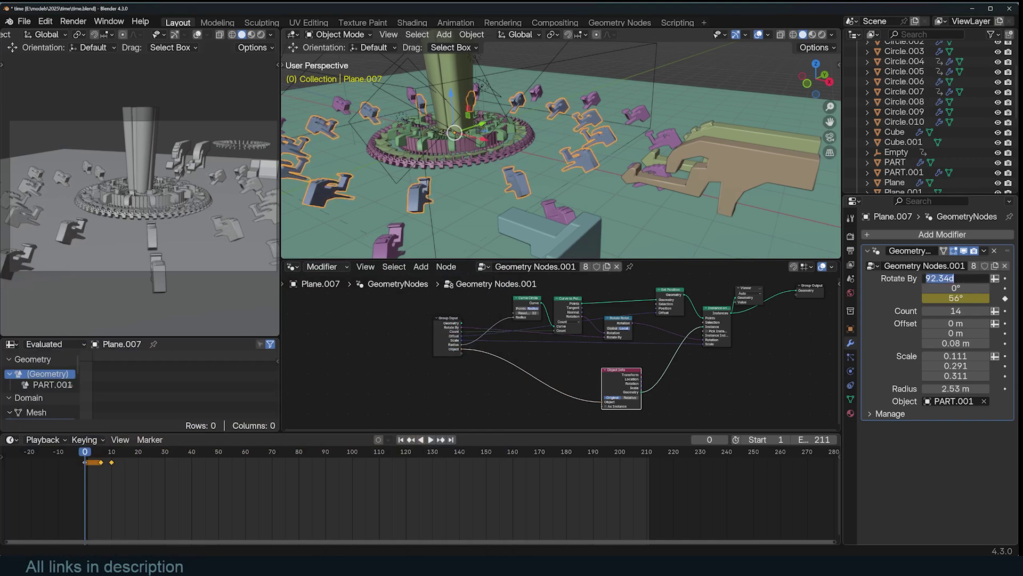
pyautogui.write('90')
pyautogui.press('Return')
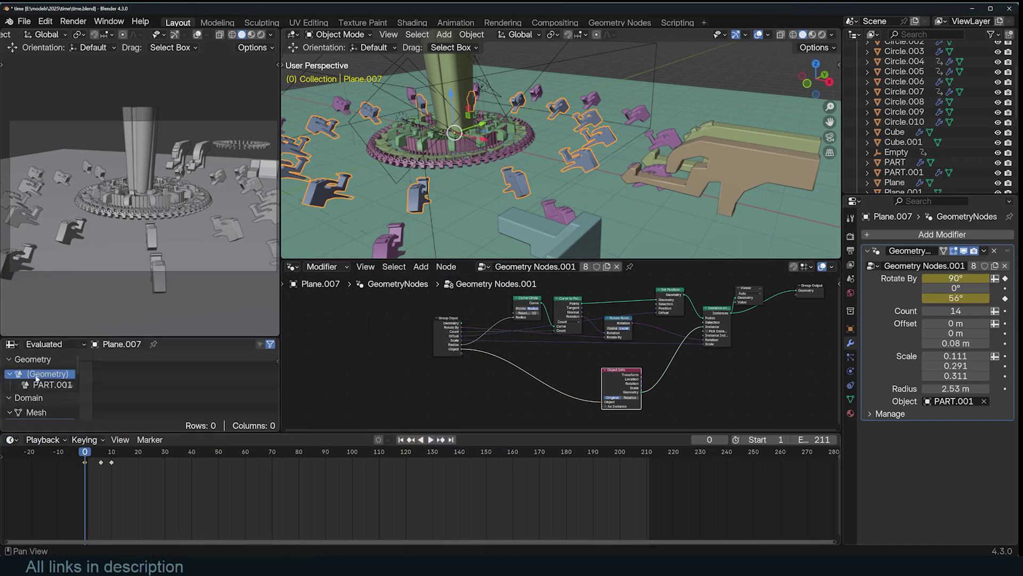
# - Change the timeline area to the Graph Editor and select the X rotation curve's keyframe at frame 0
pyautogui.click(11, 439)
pyautogui.click(181, 382)
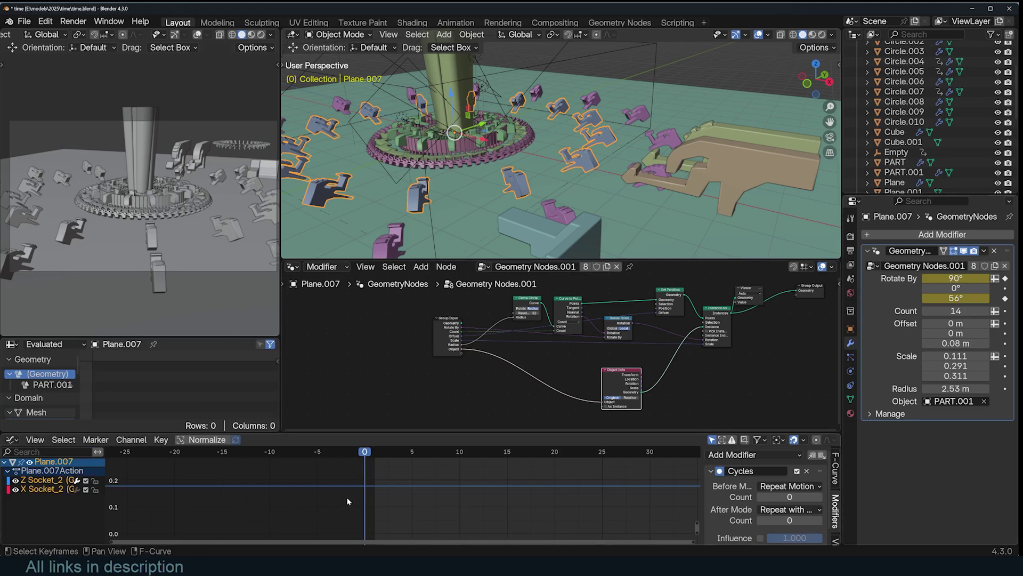
pyautogui.press('Home')
pyautogui.scroll(-12, 346, 501)
pyautogui.moveTo(375, 516); pyautogui.dragTo(384, 525, button='middle')
pyautogui.click(324, 490)
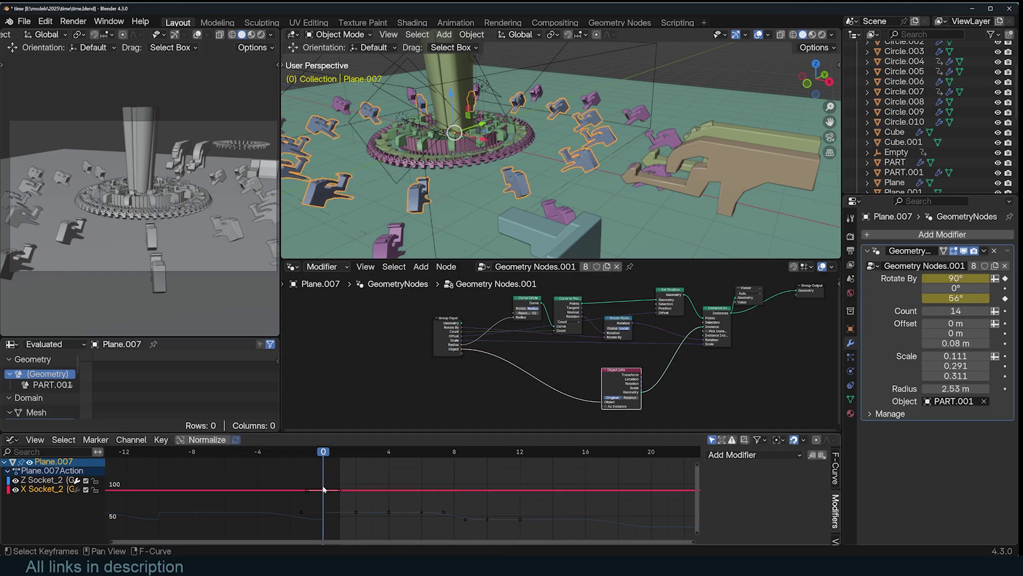
# - Duplicate the X rotation curve's start keyframe to frame 3 at a slightly lower value, with the Z rotation curve hidden
pyautogui.scroll(2, 383, 503)
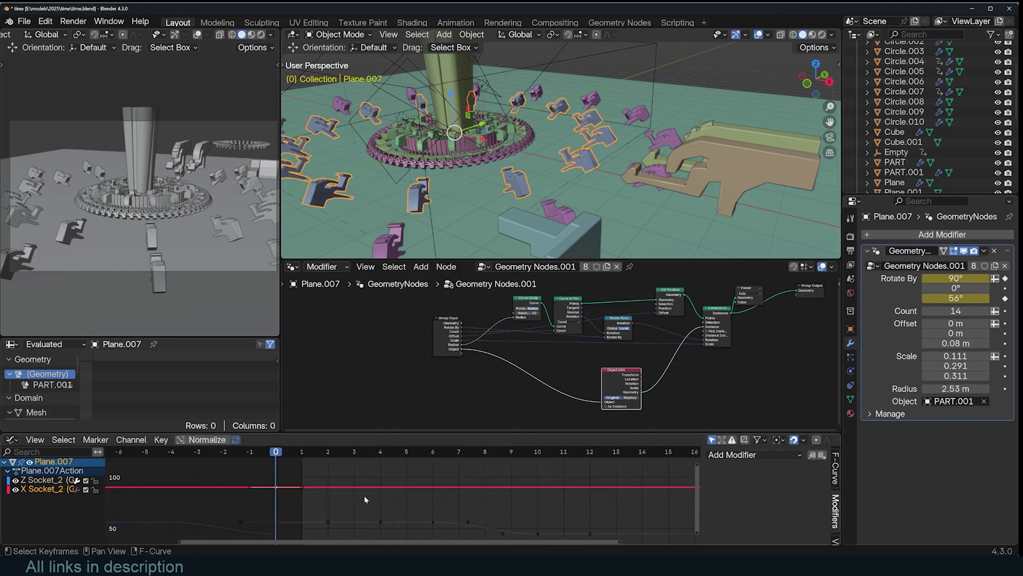
pyautogui.moveTo(302, 491); pyautogui.dragTo(380, 482)
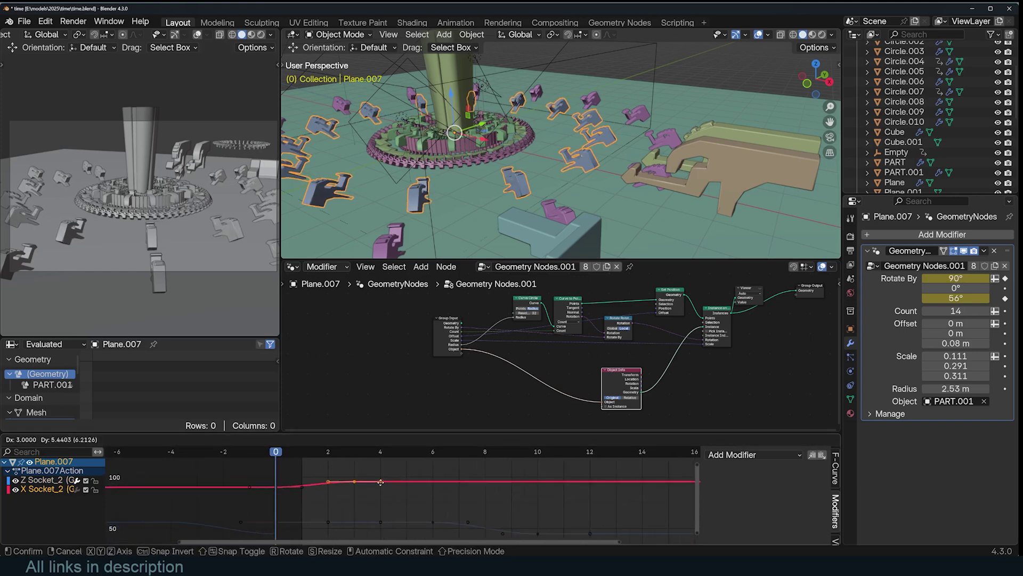
pyautogui.click(382, 488)
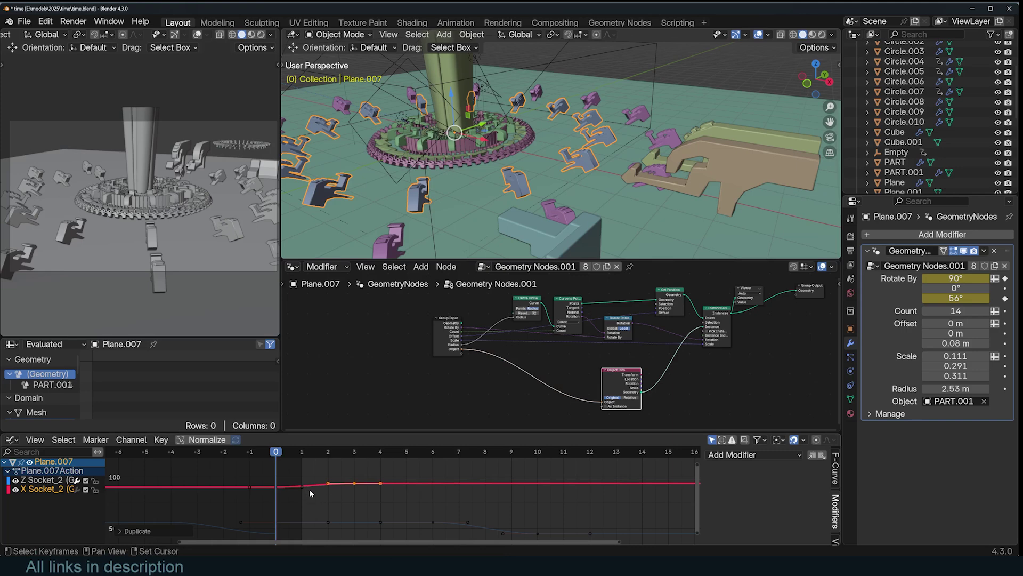
pyautogui.scroll(-1, 347, 499)
pyautogui.press('g')
pyautogui.click(371, 492)
# - Duplicate the frame 3 keyframe to frame 6 at about 45° and play the animation to check the drop
pyautogui.press('g')
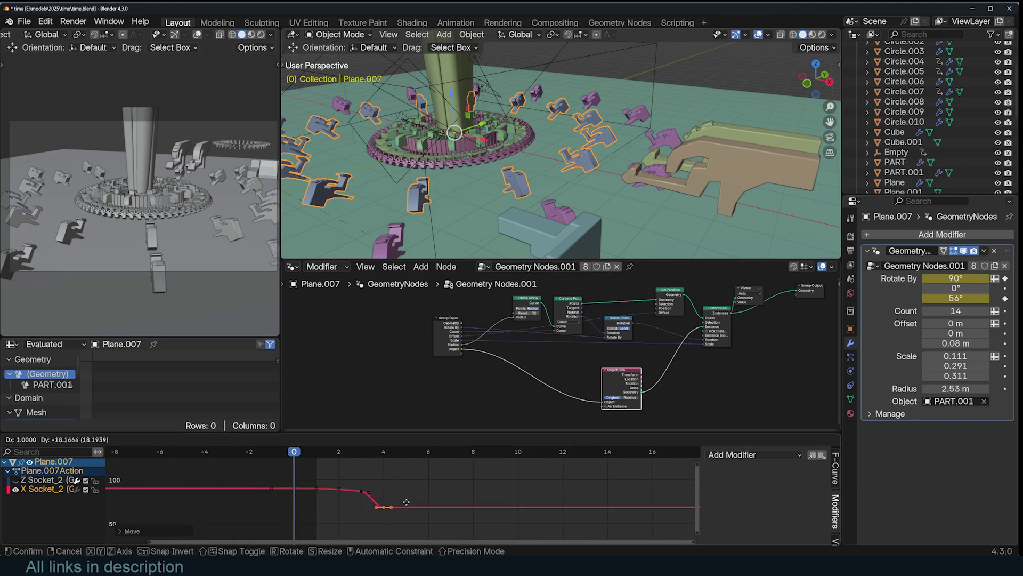
pyautogui.click(445, 519)
pyautogui.scroll(-4, 446, 519)
pyautogui.press('space')
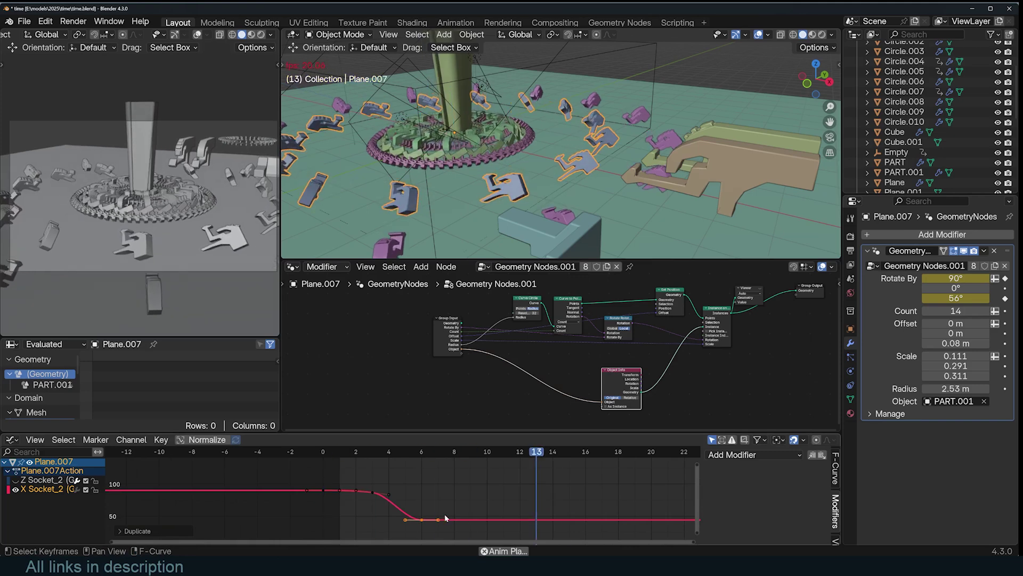
pyautogui.press('Escape')
pyautogui.press('space')
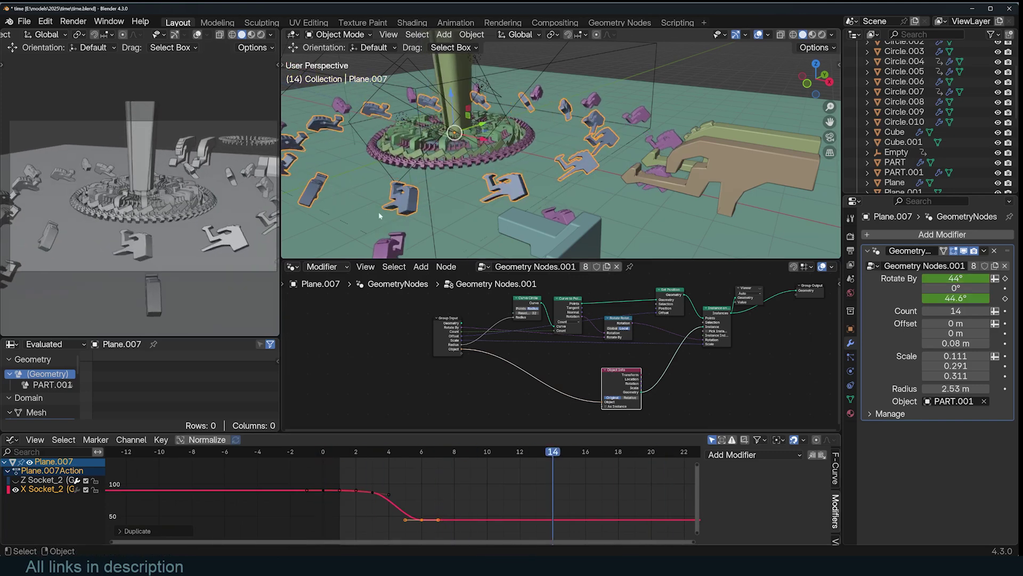
# - Duplicate the low X rotation keyframe to frame 12 at the same level and add a Cycles modifier to the curve
pyautogui.scroll(-1, 414, 490)
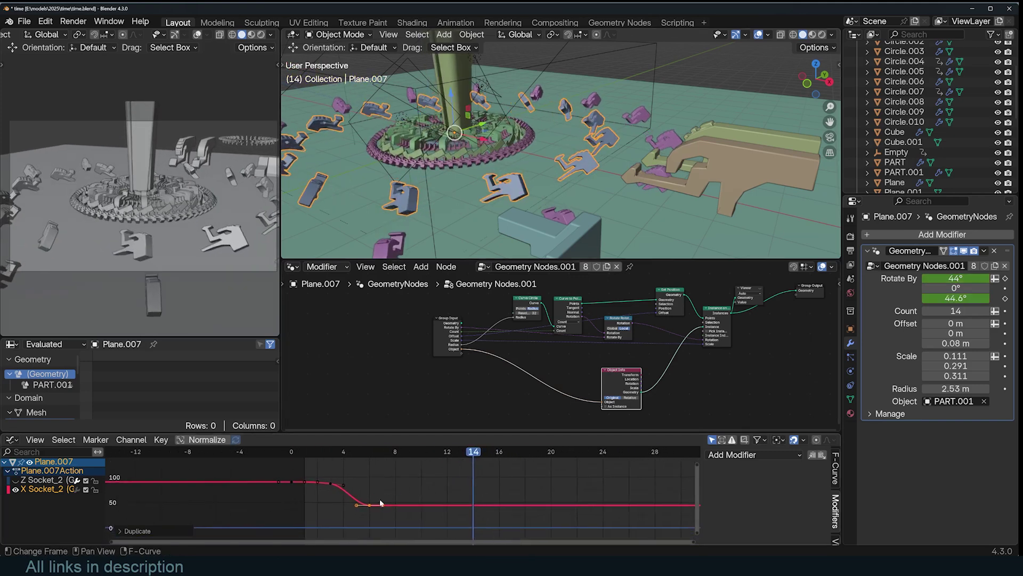
pyautogui.hotkey('shift', 'd')
pyautogui.click(431, 510)
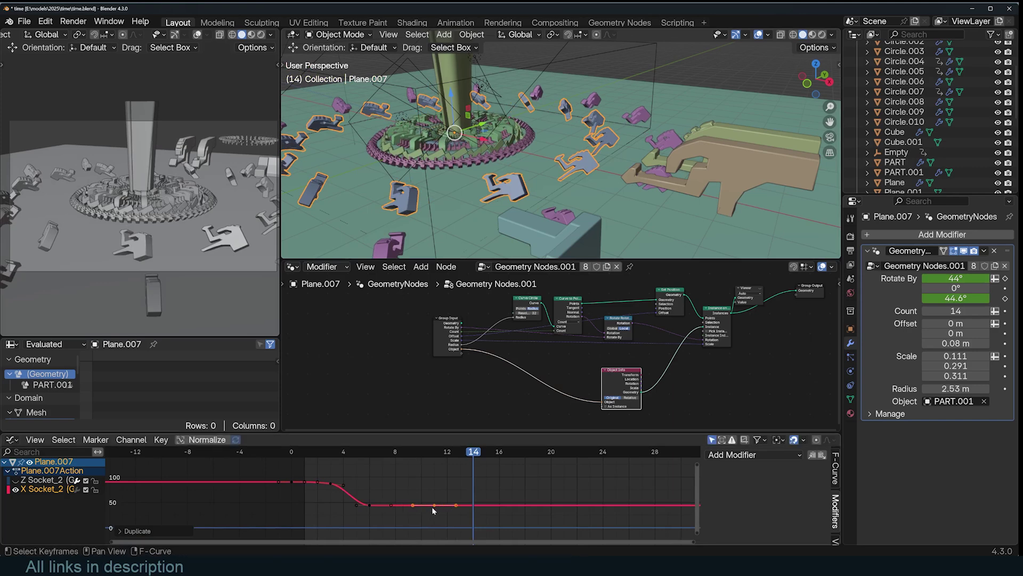
pyautogui.press('g')
pyautogui.click(391, 503)
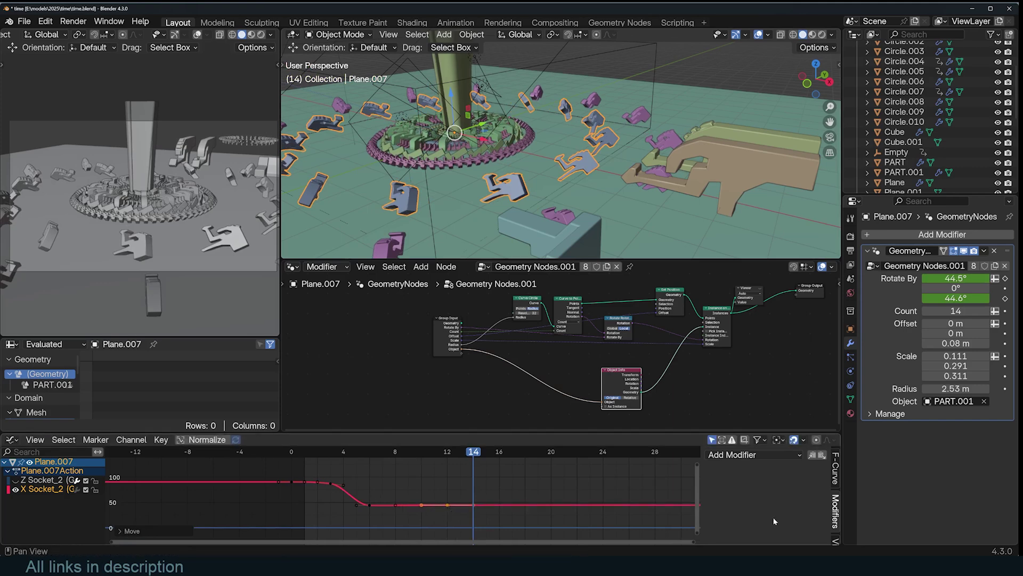
pyautogui.click(757, 455)
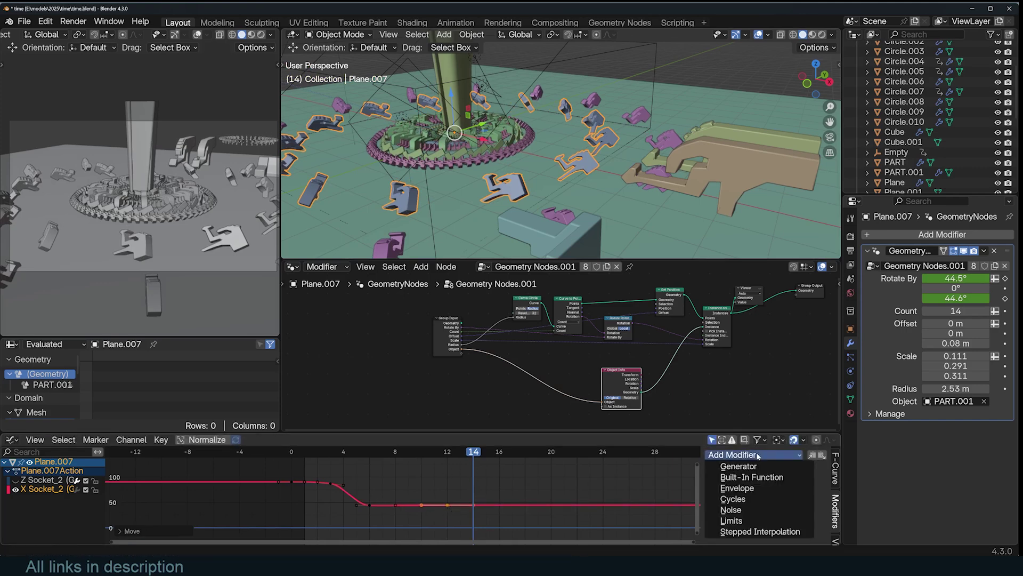
pyautogui.click(747, 498)
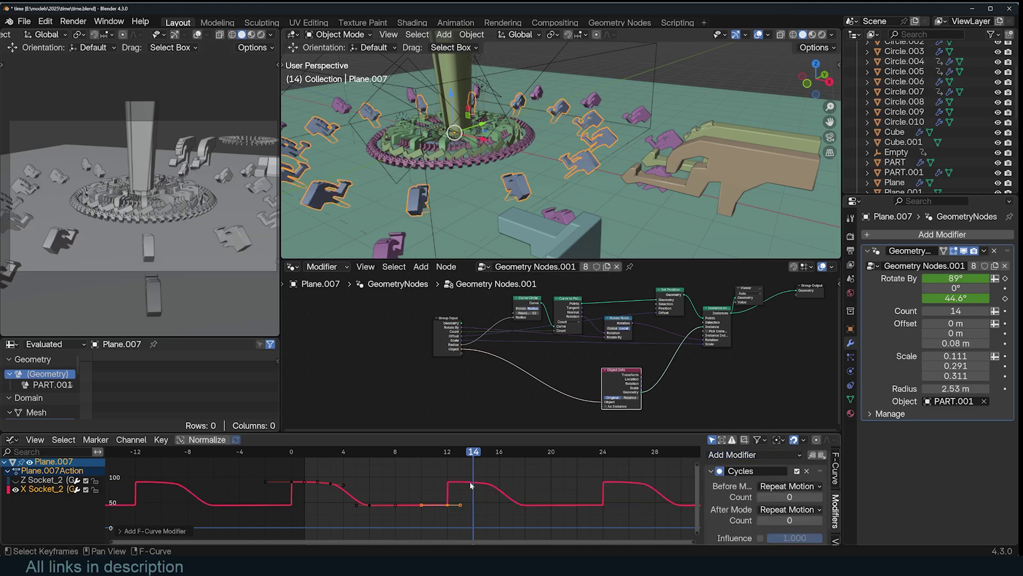
# - Play the looping ring animation and mute the Z rotation curve to preview the X rotation on its own
pyautogui.press('space')
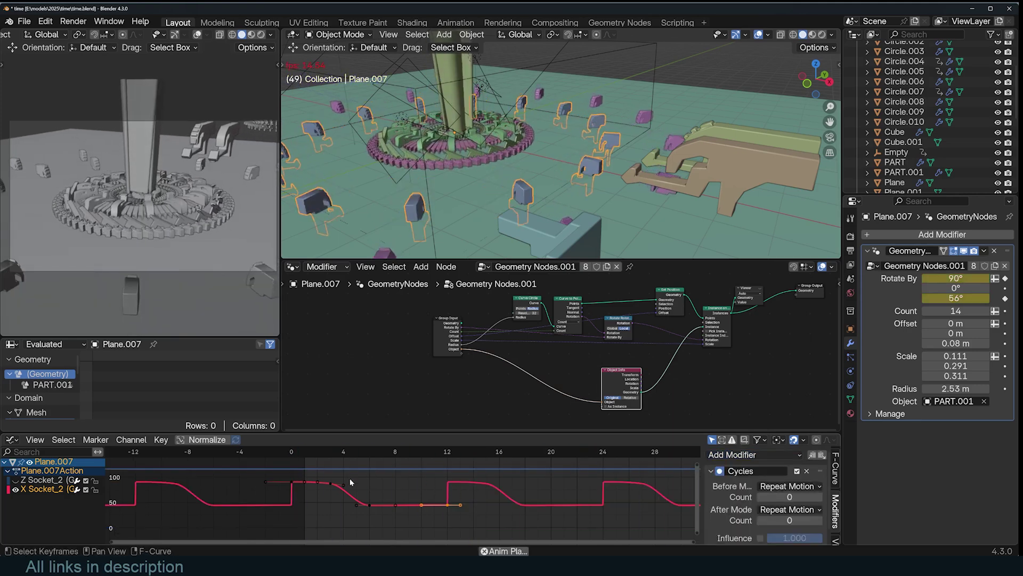
pyautogui.press('Escape')
pyautogui.scroll(-4, 478, 507)
pyautogui.press('space')
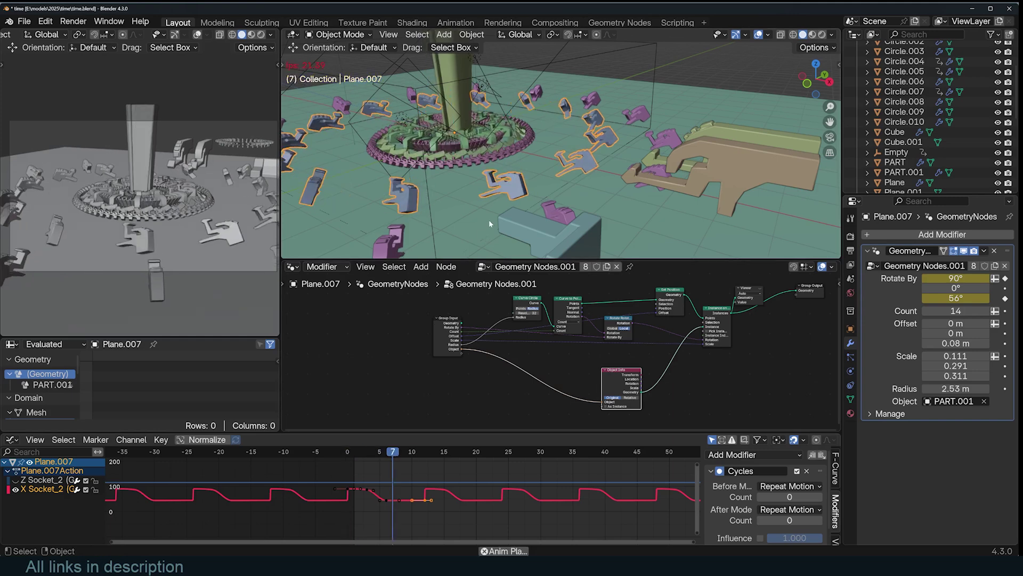
pyautogui.press('Escape')
pyautogui.press('space')
pyautogui.press('Escape')
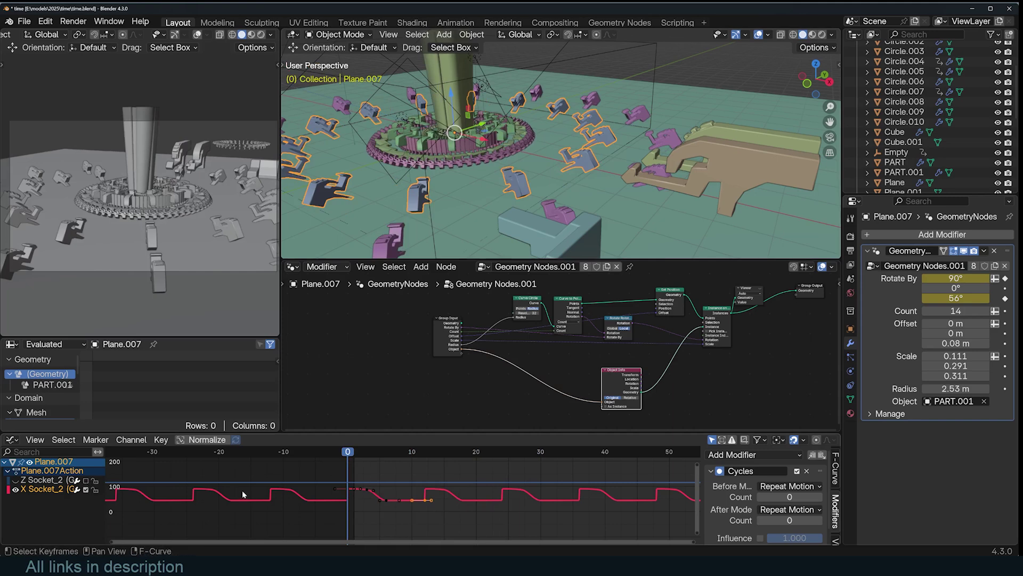
pyautogui.press('space')
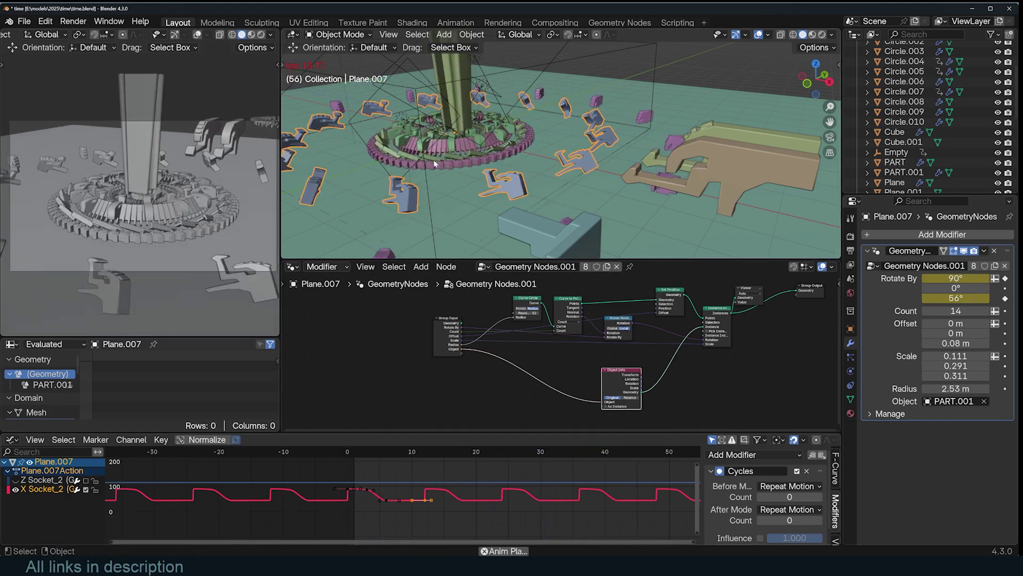
pyautogui.press('Escape')
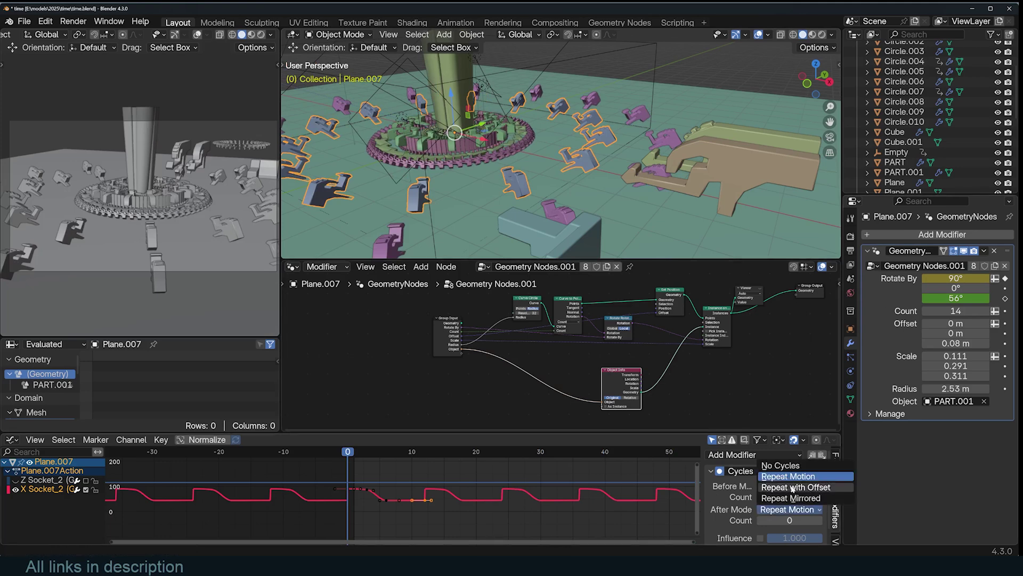
# - Set the Cycles modifier's After Mode to Repeat with Offset and play the animation to check the accumulating rotation
pyautogui.click(792, 487)
pyautogui.press('space')
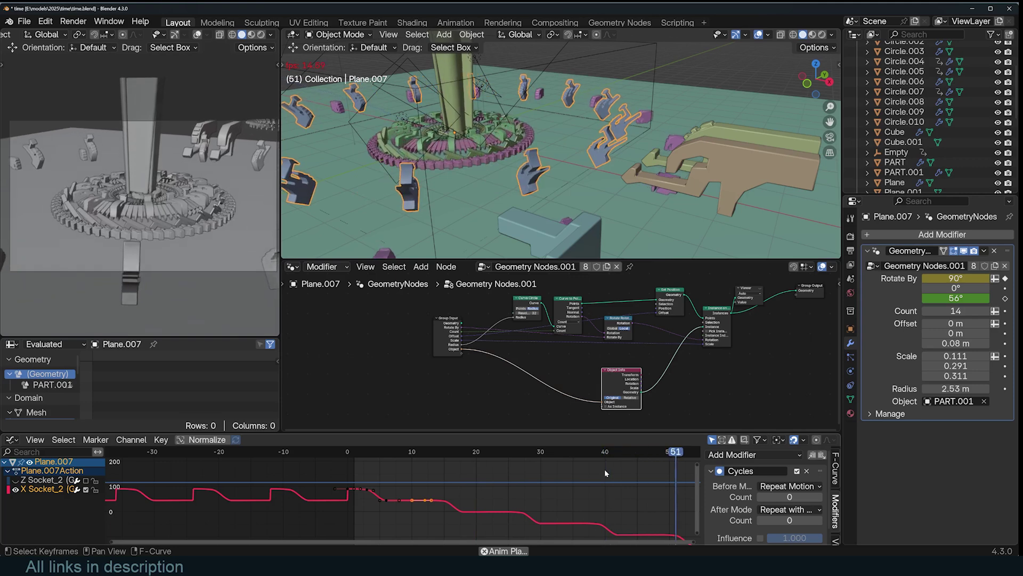
pyautogui.press('space')
pyautogui.scroll(2, 474, 488)
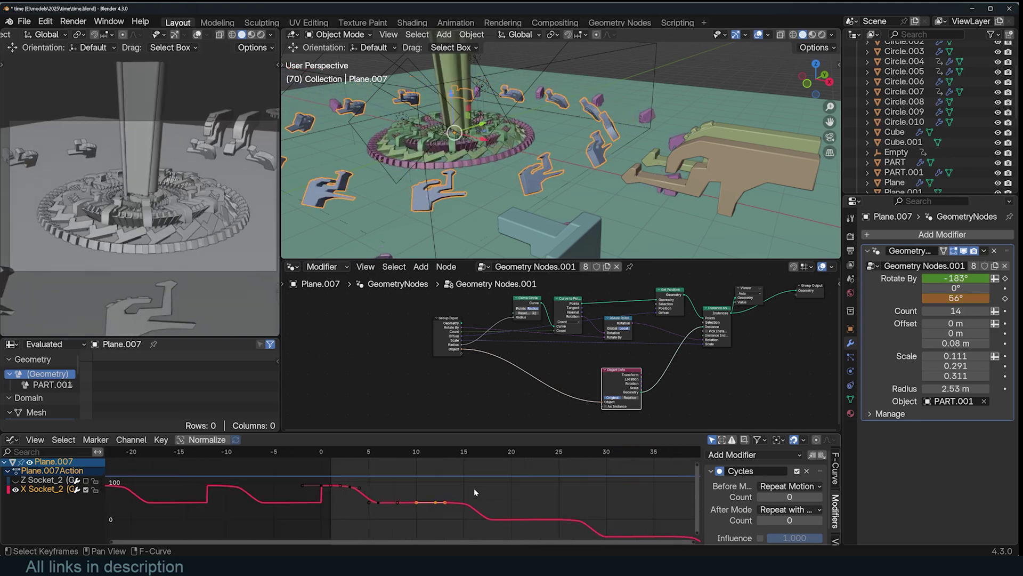
pyautogui.moveTo(533, 202); pyautogui.dragTo(458, 138, button='middle')
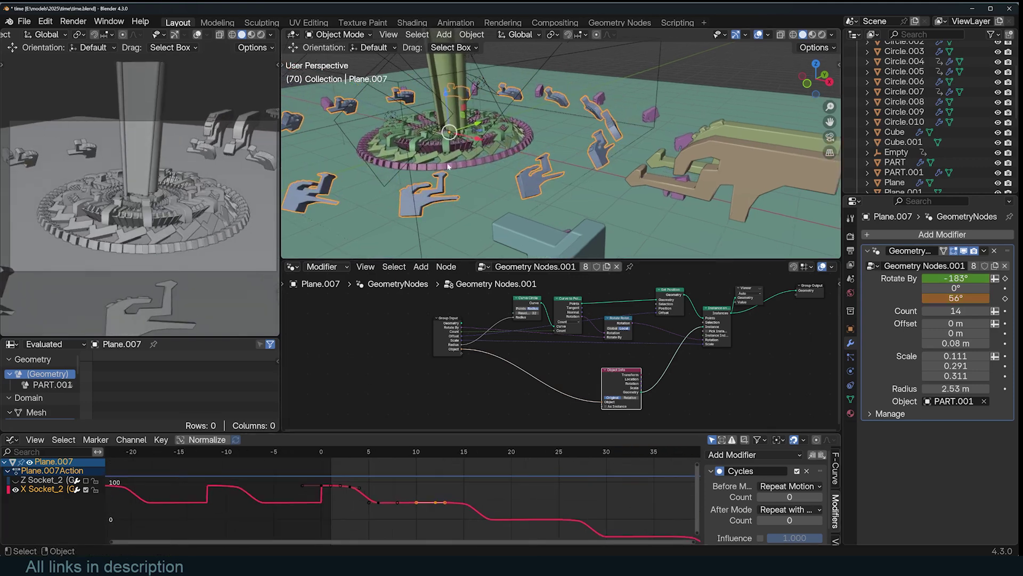
# - Duplicate the frame 6 keyframe up to about 100° near frame 10 to add a peak to the X rotation curve
pyautogui.click(372, 501)
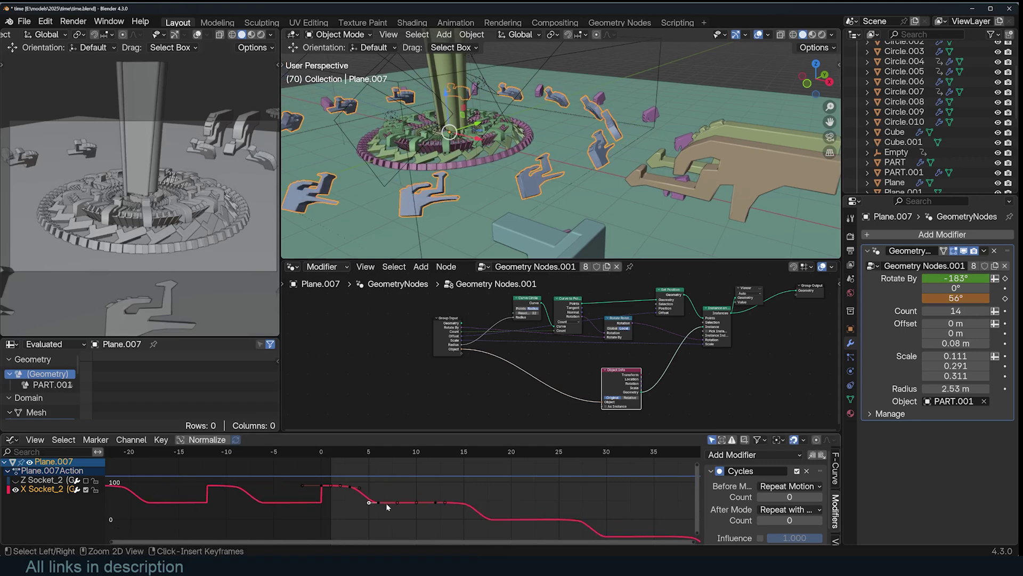
pyautogui.moveTo(398, 503); pyautogui.dragTo(437, 472)
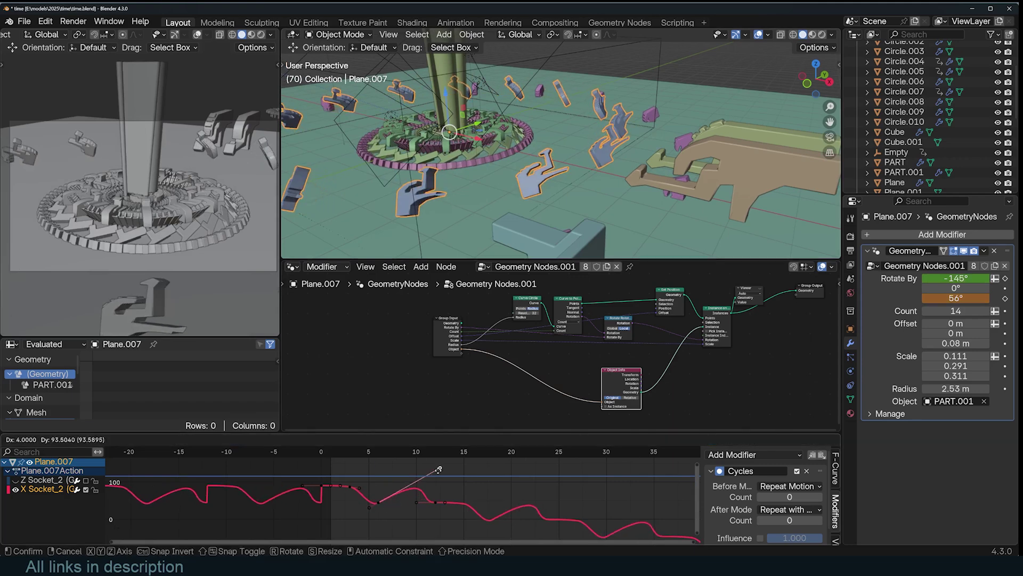
pyautogui.press('Escape')
pyautogui.moveTo(379, 502); pyautogui.dragTo(424, 482)
pyautogui.click(404, 503)
pyautogui.scroll(3, 404, 496)
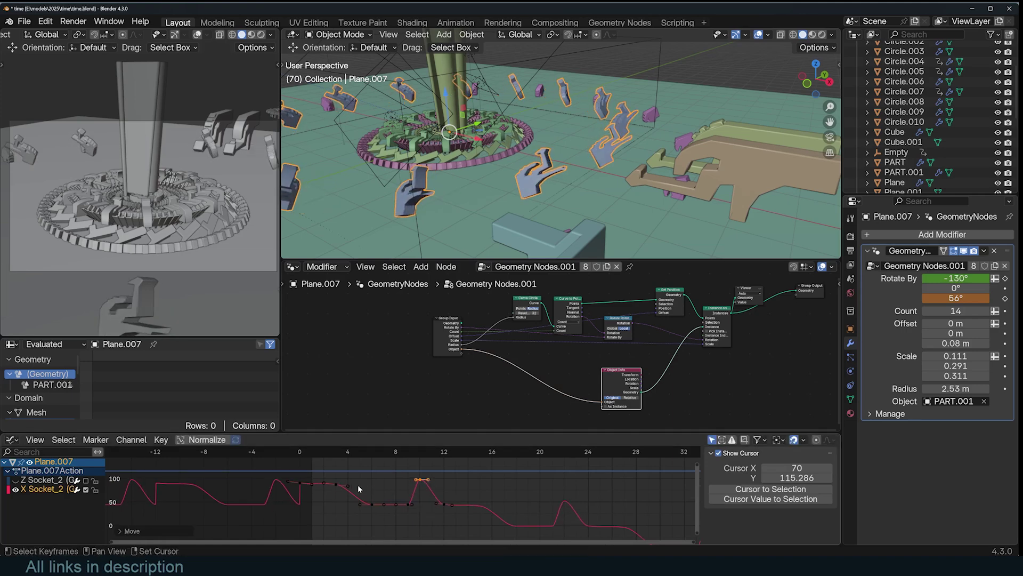
pyautogui.press('space')
pyautogui.scroll(-1, 444, 495)
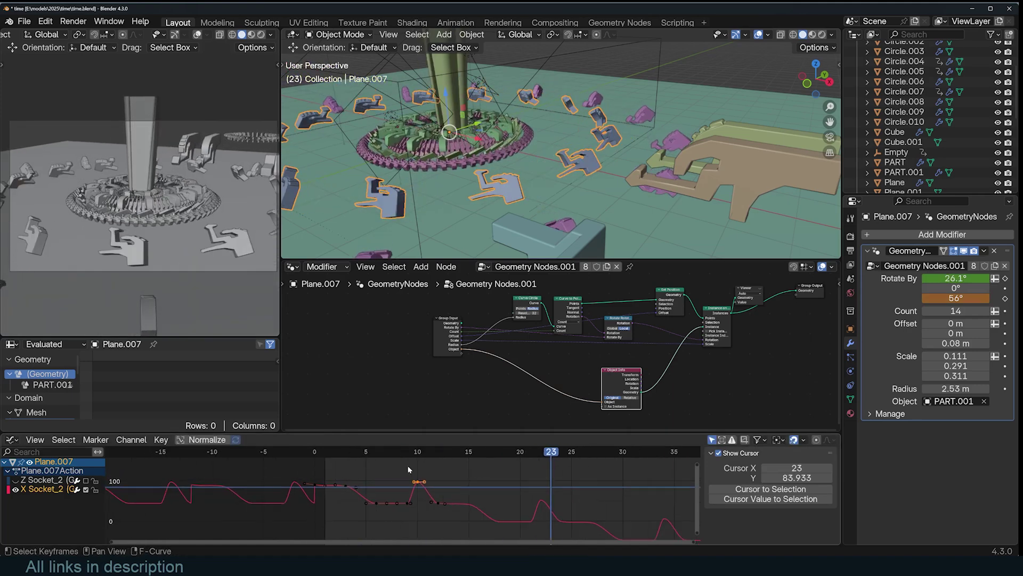
# - Shift the peak and end keyframes of the X rotation curve three frames forward, so the cycle ends at frame 15
pyautogui.moveTo(407, 465); pyautogui.dragTo(456, 513)
pyautogui.press('g')
pyautogui.press('x')
pyautogui.click(487, 513)
# - Move the X rotation curve's peak keyframe to frame 12 at about 70° and play the animation
pyautogui.click(443, 485)
pyautogui.press('g')
pyautogui.press('x')
pyautogui.click(432, 487)
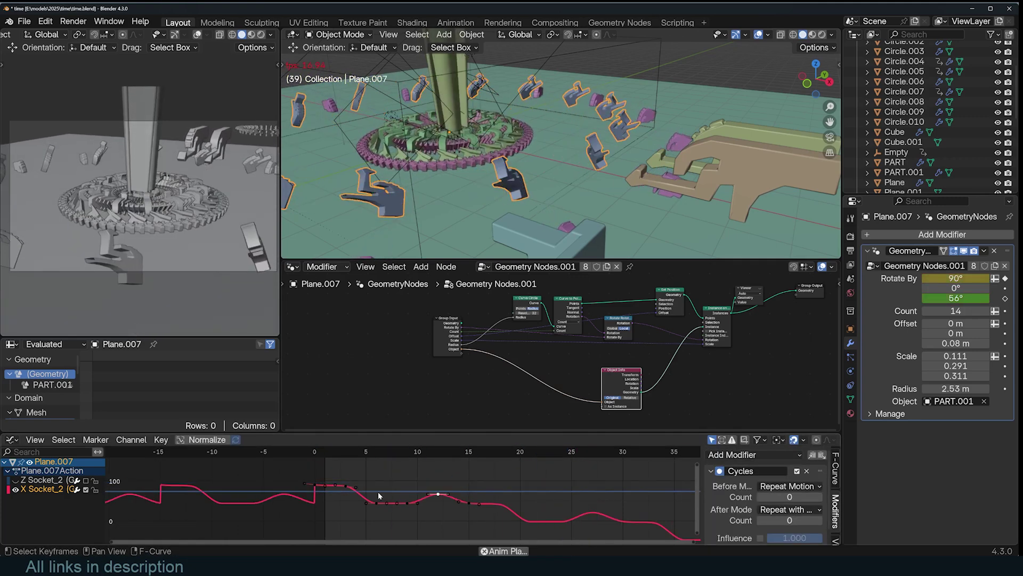
# - Select the ring of slanted blocks inside the outer toothed ring and stop the playback
pyautogui.scroll(-2, 378, 492)
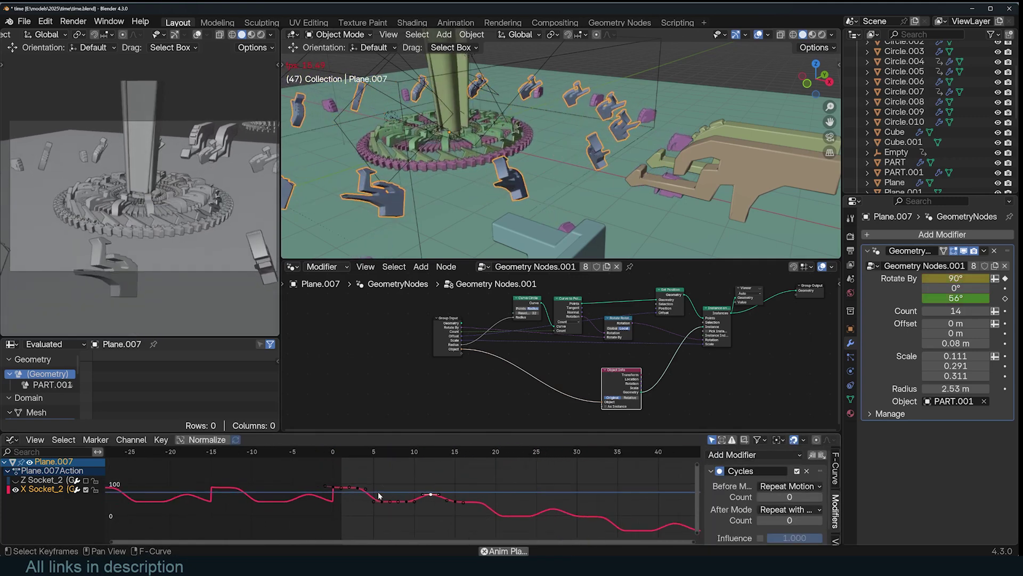
pyautogui.click(431, 151)
pyautogui.press('space')
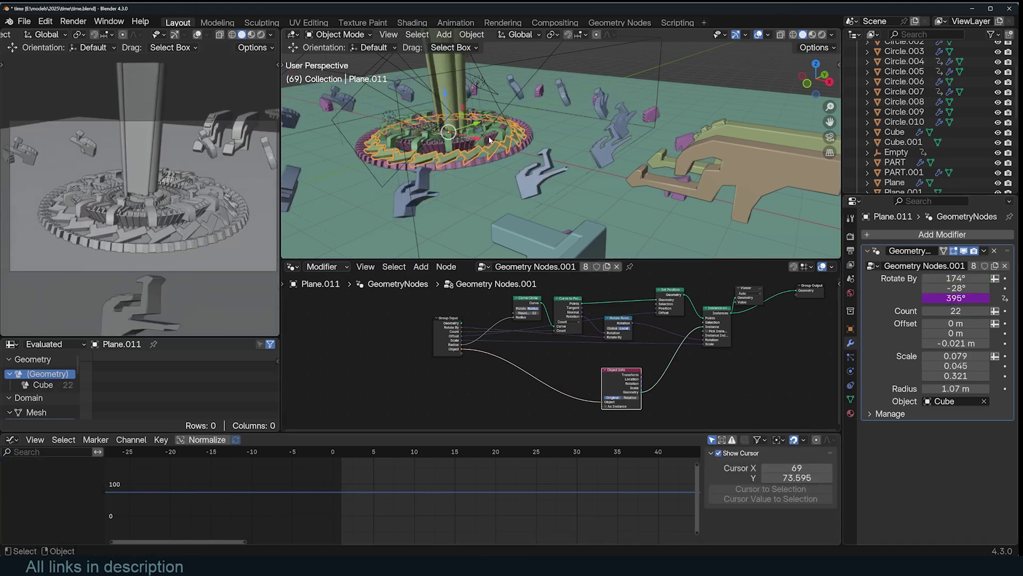
# - Select the outermost toothed ring of the central mechanism and play back its rotation
pyautogui.click(519, 156)
pyautogui.press('space')
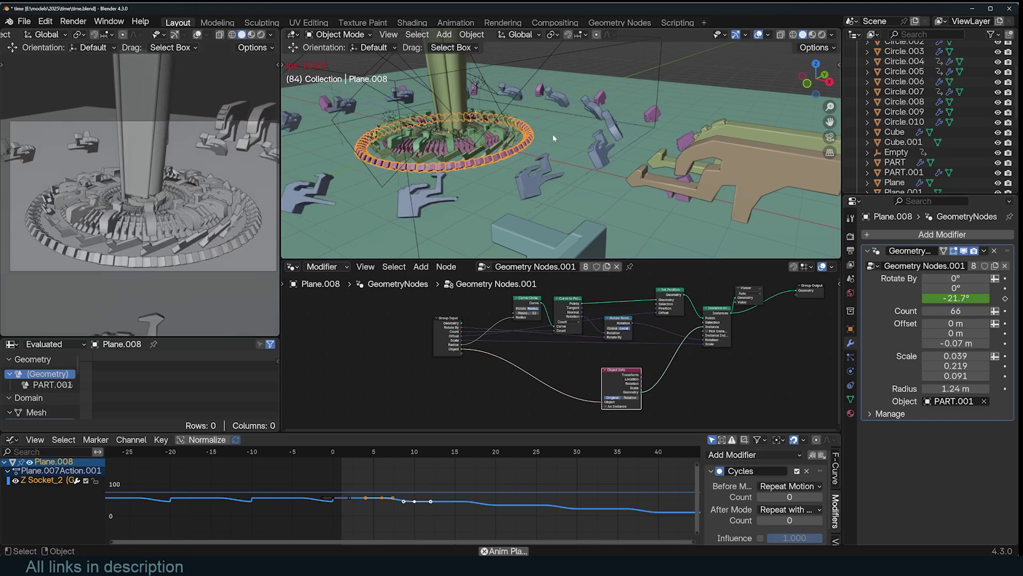
pyautogui.press('space')
# - Select the outer ring of large arm parts, unmute its Z rotation curve, and play back the combined motion
pyautogui.click(596, 148)
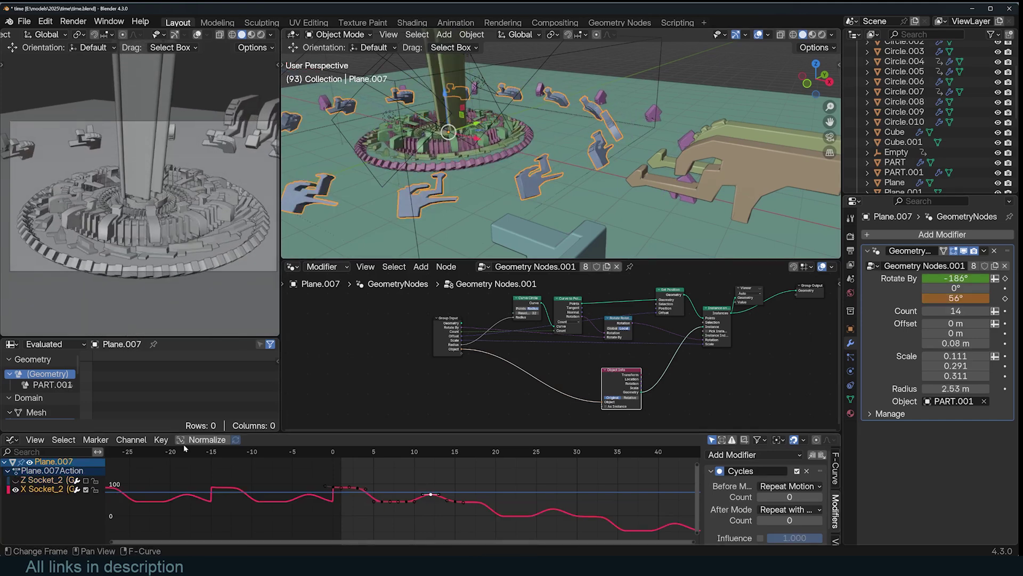
pyautogui.click(86, 481)
pyautogui.press('space')
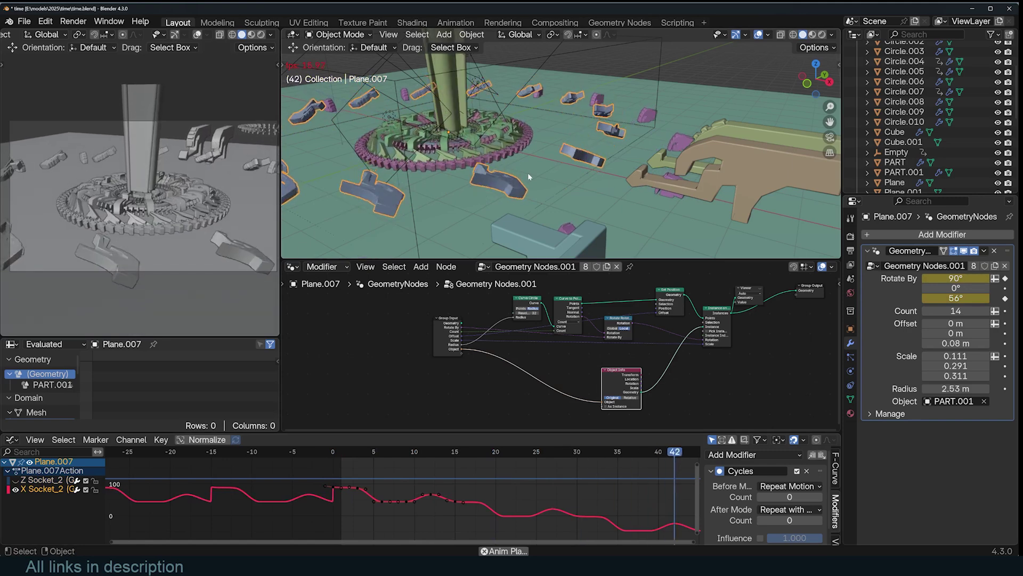
pyautogui.press('space')
# - Raise the arm ring's Count to 60 and play back the denser ring with nothing selected
pyautogui.moveTo(977, 313); pyautogui.dragTo(946, 355)
pyautogui.hotkey('ctrl', 'z')
pyautogui.press('space')
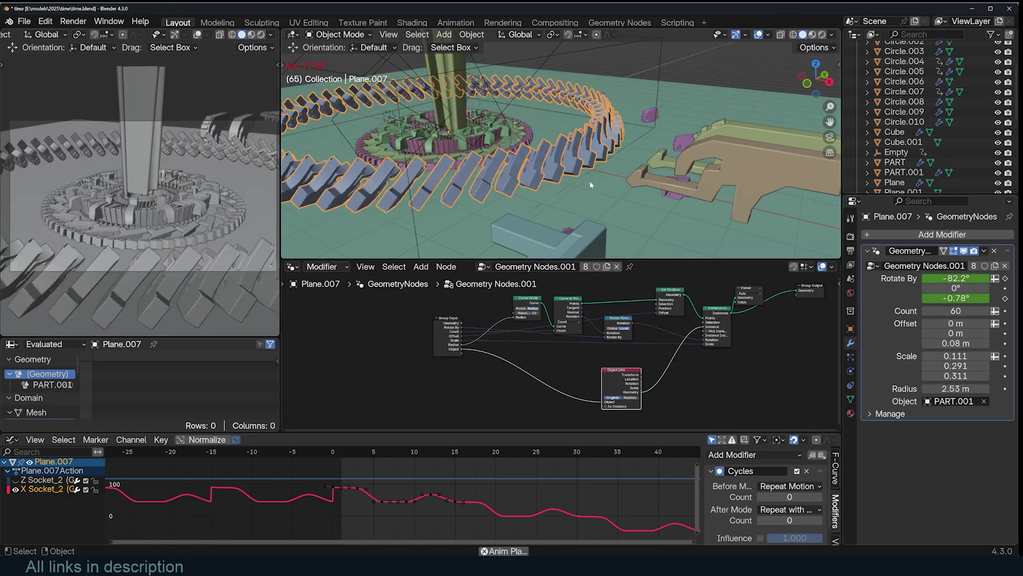
pyautogui.hotkey('alt', 'a')
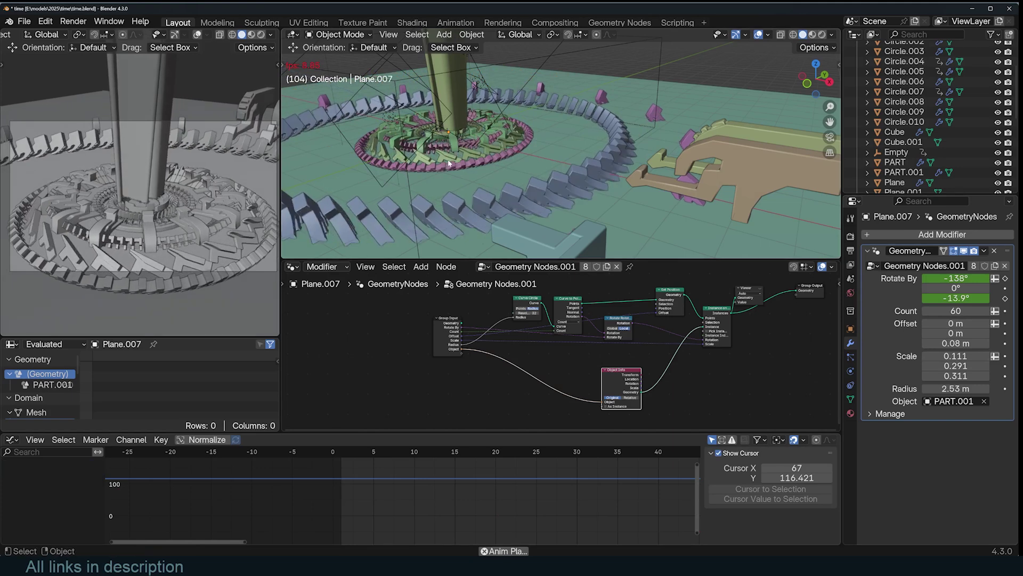
pyautogui.press('space')
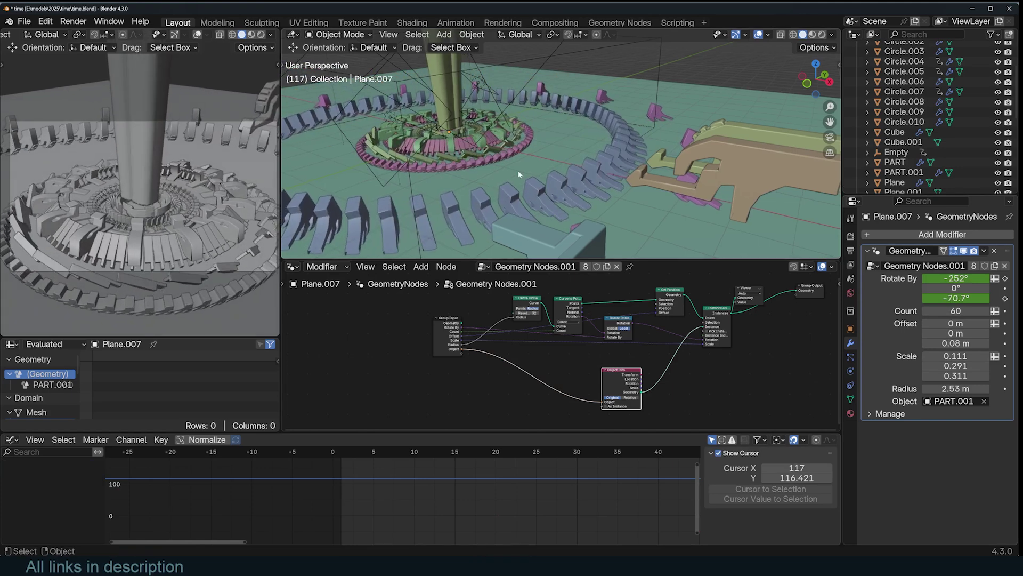
# - Enable viewport display of the Geometry Nodes.002 circuit modifier on the central ground plane and the surrounding ground plane
pyautogui.click(517, 170)
pyautogui.scroll(-1, 570, 177)
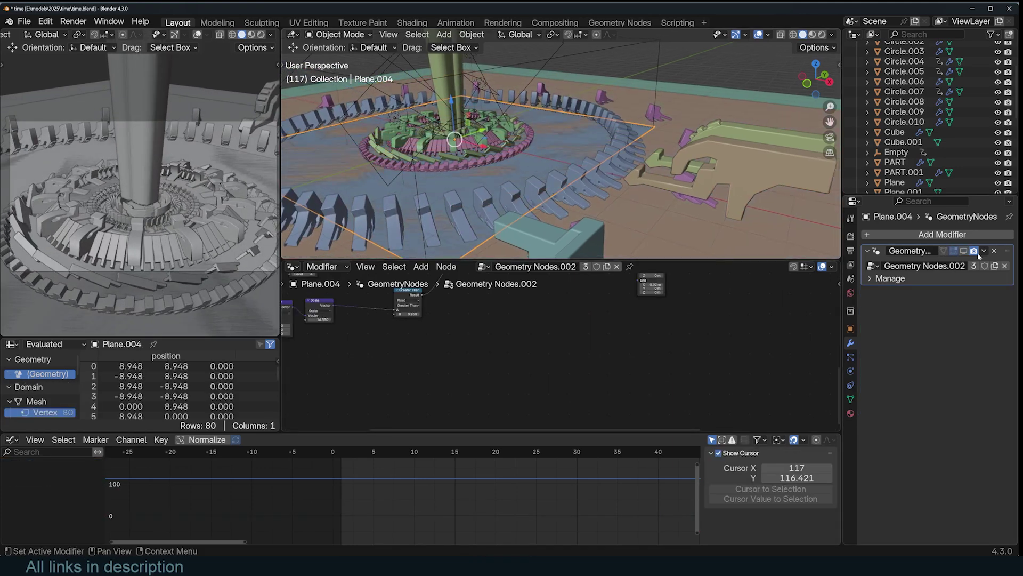
pyautogui.hotkey('ctrl', 'z')
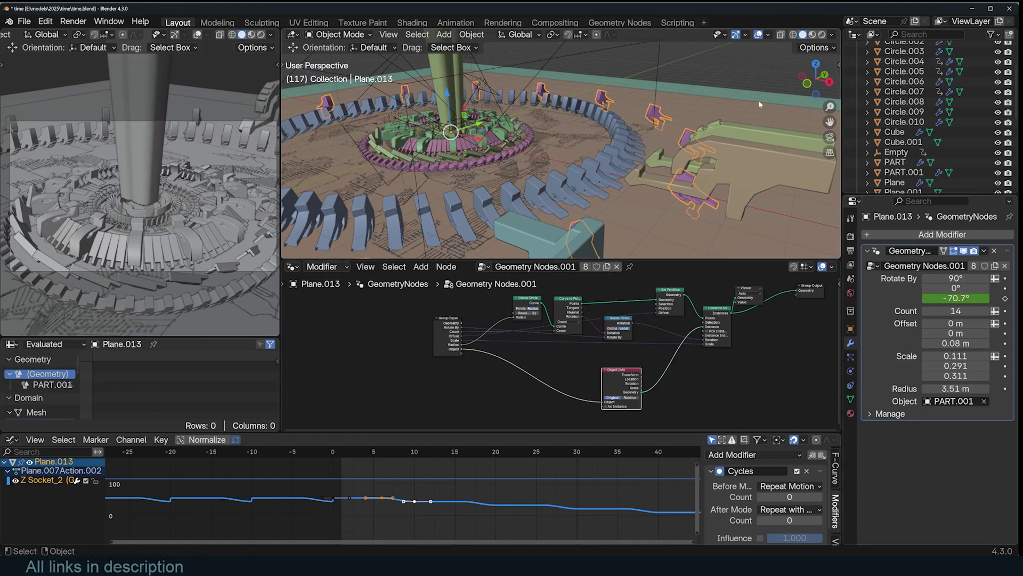
pyautogui.click(759, 102)
pyautogui.click(964, 251)
pyautogui.hotkey('alt', 'a')
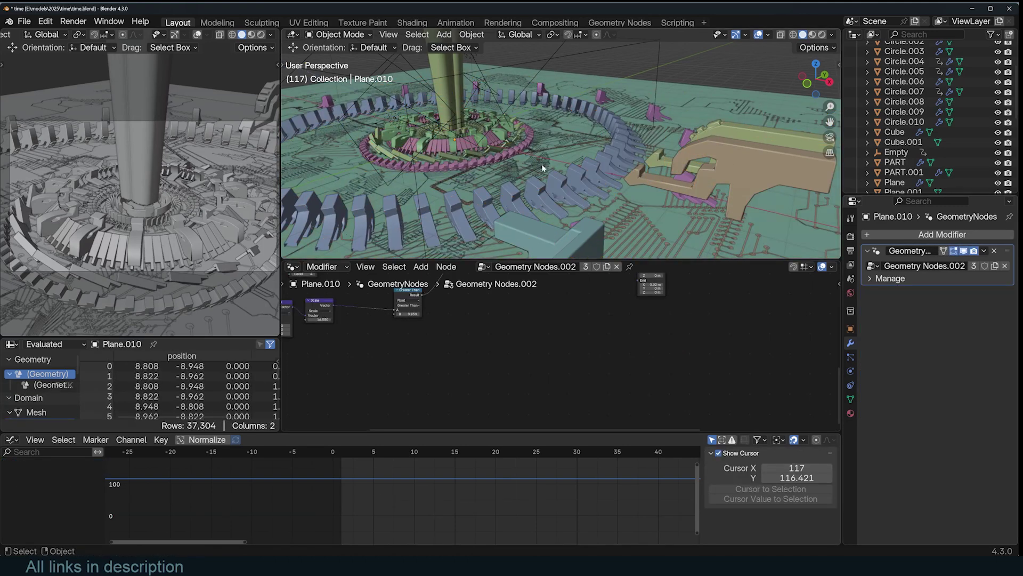
# - Isolate the central ground plane's circuit pattern in local view and play its growth animation from the start
pyautogui.click(542, 164)
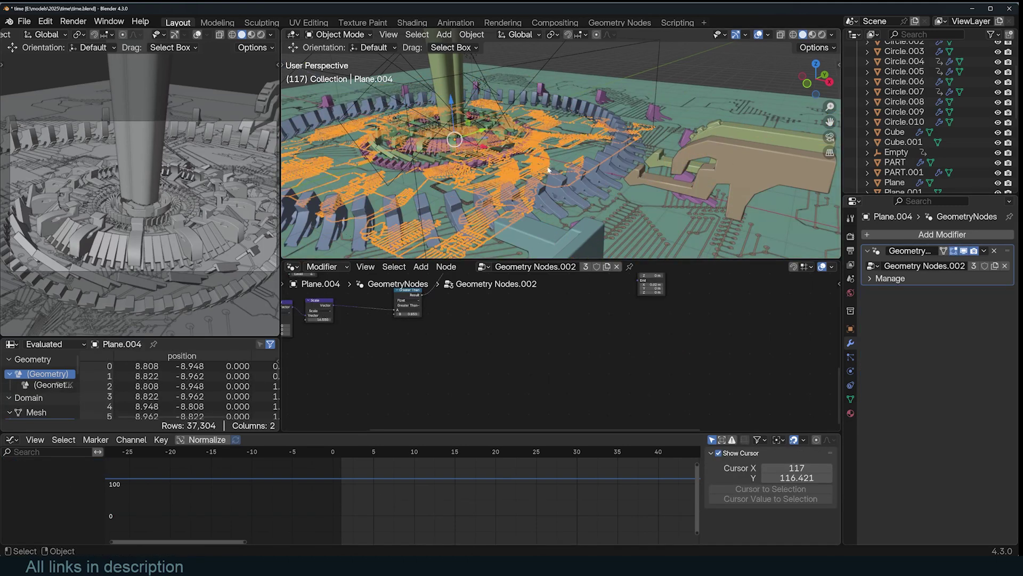
pyautogui.press('KP_Divide')
pyautogui.scroll(8, 566, 197)
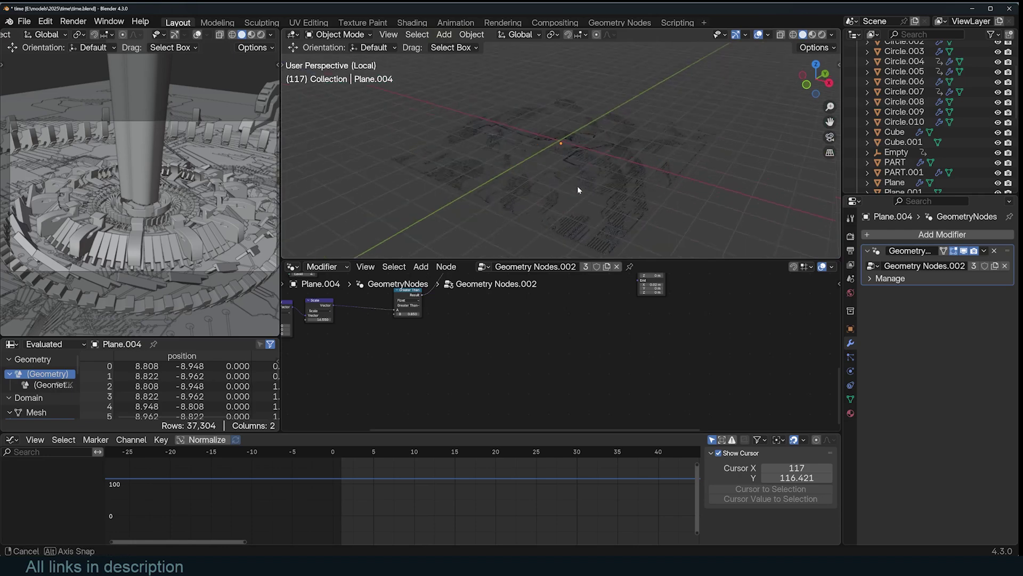
pyautogui.moveTo(562, 196); pyautogui.dragTo(524, 160, button='middle')
pyautogui.hotkey('shift', 'Left')
pyautogui.press('space')
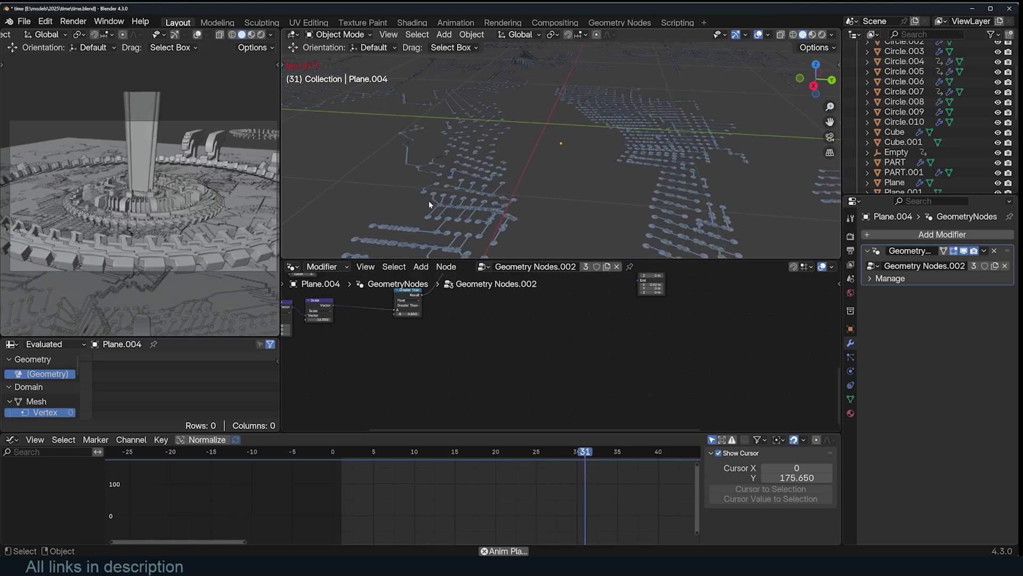
pyautogui.press('space')
# - View the rendered animation in the Blender Animation Player, move the player over the viewport, and close it
pyautogui.click(73, 22)
pyautogui.click(85, 78)
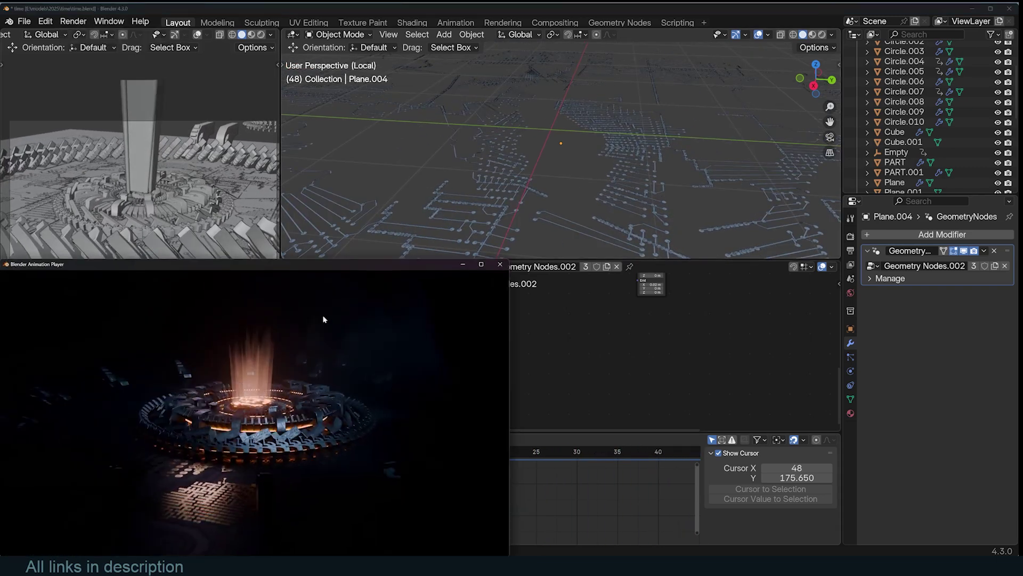
pyautogui.moveTo(350, 266); pyautogui.dragTo(585, 91)
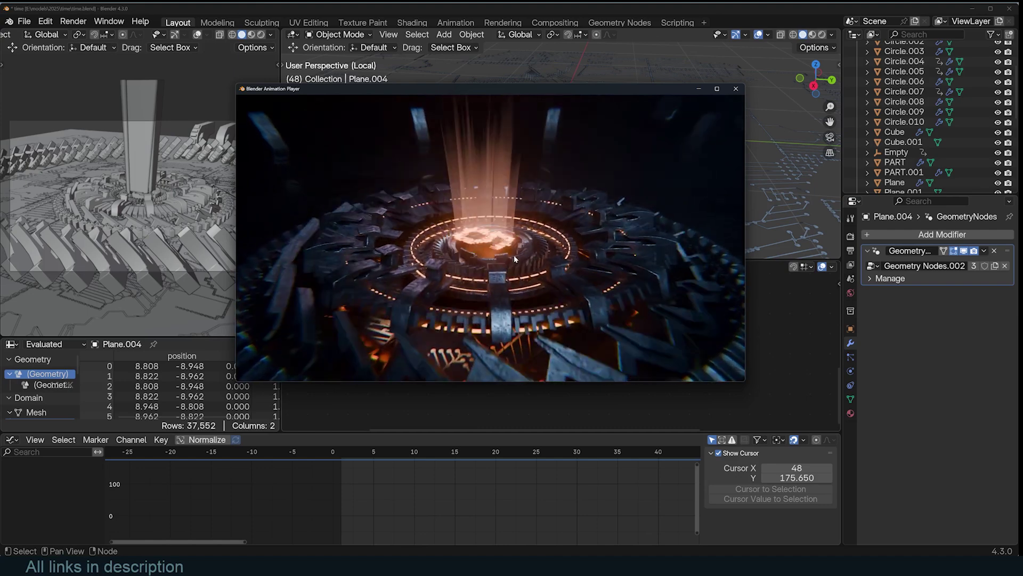
pyautogui.click(736, 89)
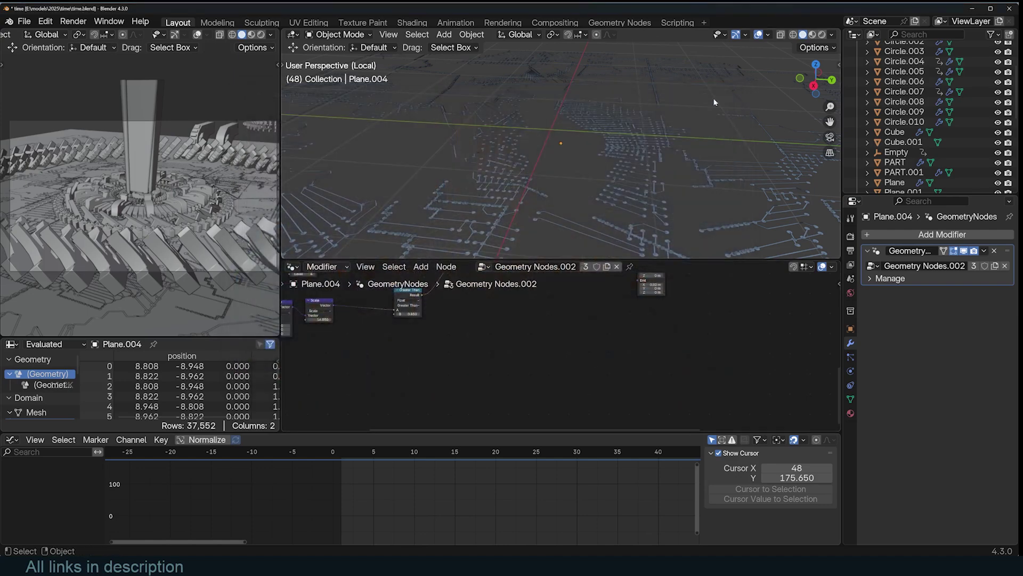
# - Play the isolated circuit's growth animation and switch the viewport to Material Preview shading
pyautogui.press('space')
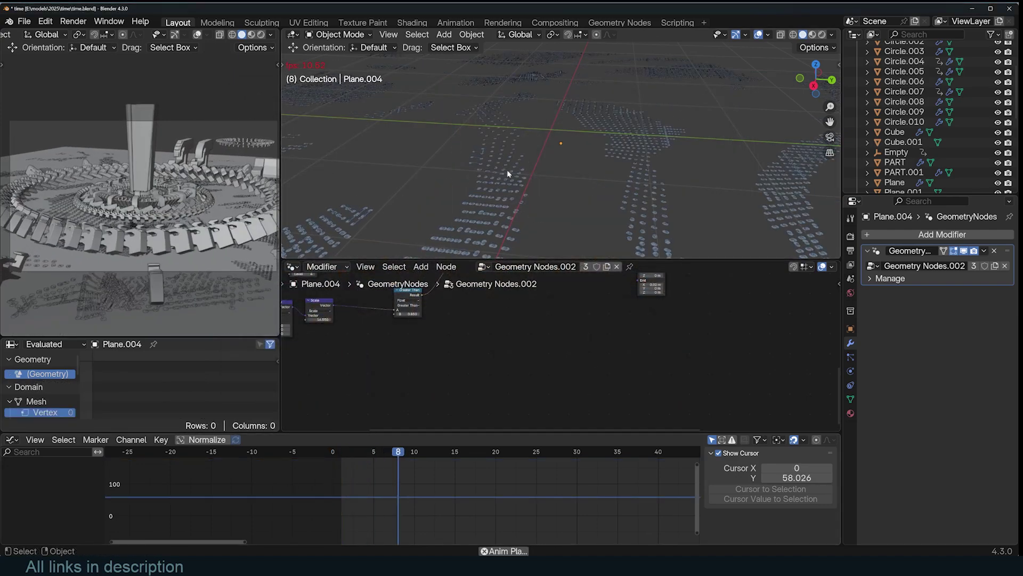
pyautogui.click(812, 35)
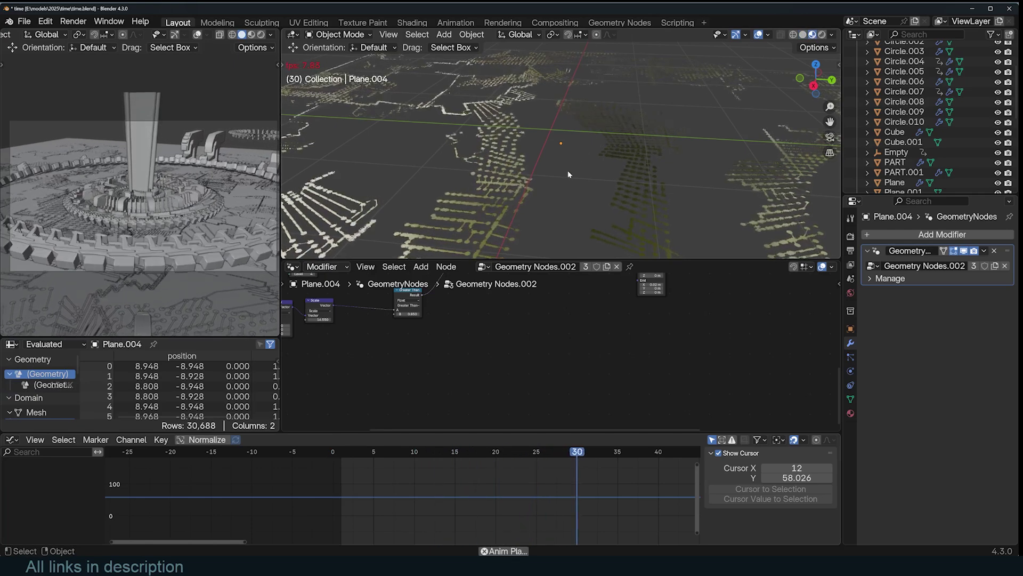
pyautogui.press('space')
# - Select the circuit pattern and preview the Group Input and Subdivide Mesh outputs of its geometry node tree
pyautogui.click(597, 179)
pyautogui.scroll(-4, 495, 309)
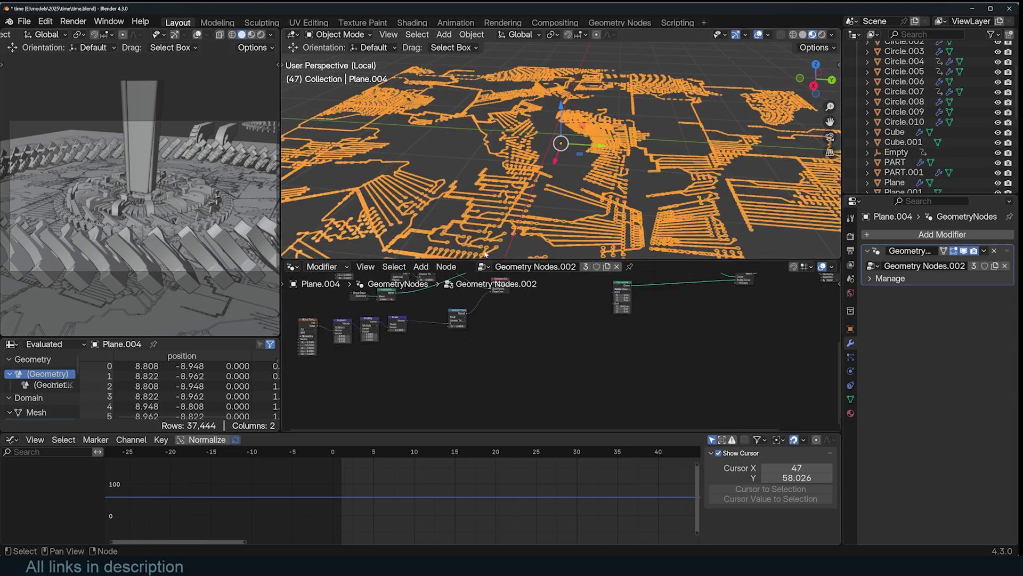
pyautogui.scroll(-10, 533, 224)
pyautogui.moveTo(464, 306); pyautogui.dragTo(597, 377, button='middle')
pyautogui.scroll(5, 452, 323)
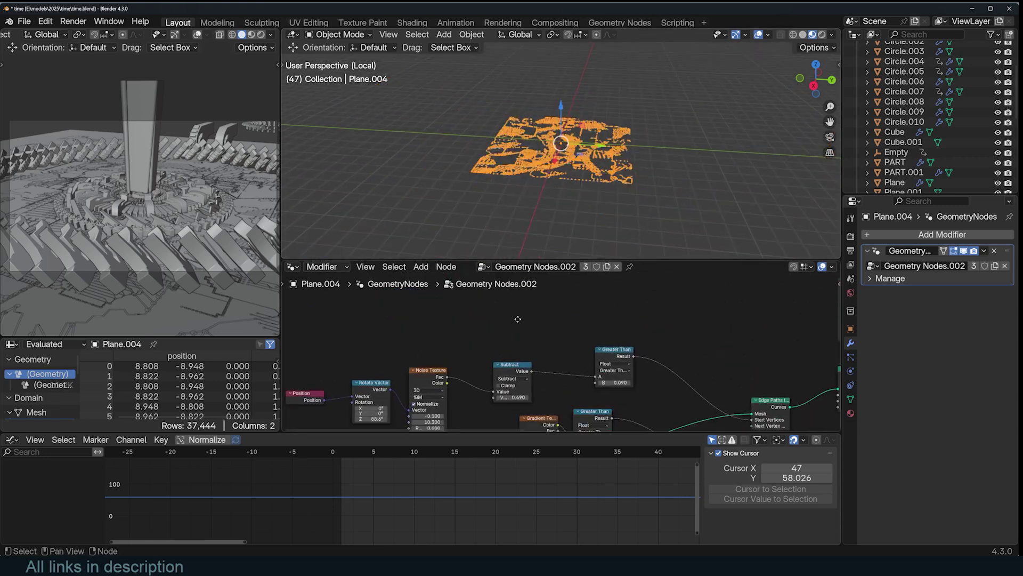
pyautogui.scroll(-1, 506, 388)
pyautogui.moveTo(359, 424); pyautogui.dragTo(475, 385, button='middle')
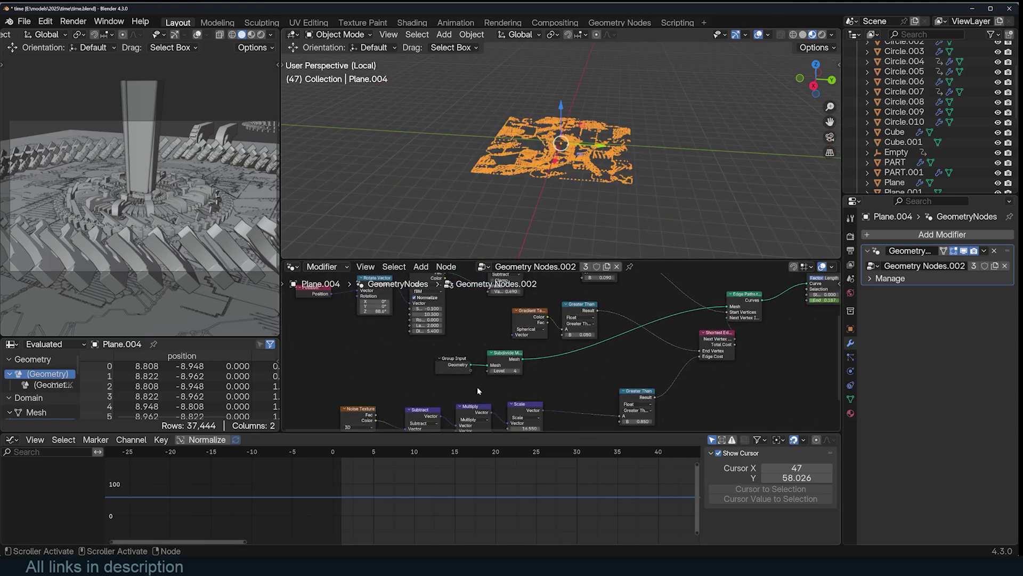
pyautogui.moveTo(464, 365); pyautogui.dragTo(449, 363)
pyautogui.keyDown('ctrl'); pyautogui.keyDown('shift'); pyautogui.click(452, 365); pyautogui.keyUp('shift'); pyautogui.keyUp('ctrl')
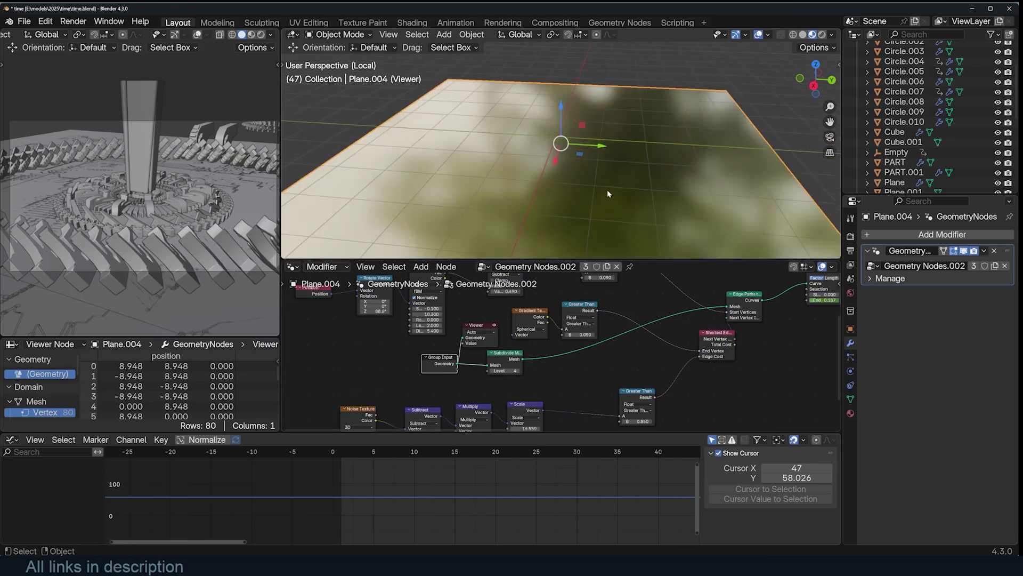
pyautogui.keyDown('ctrl'); pyautogui.keyDown('shift'); pyautogui.click(521, 367); pyautogui.keyUp('shift'); pyautogui.keyUp('ctrl')
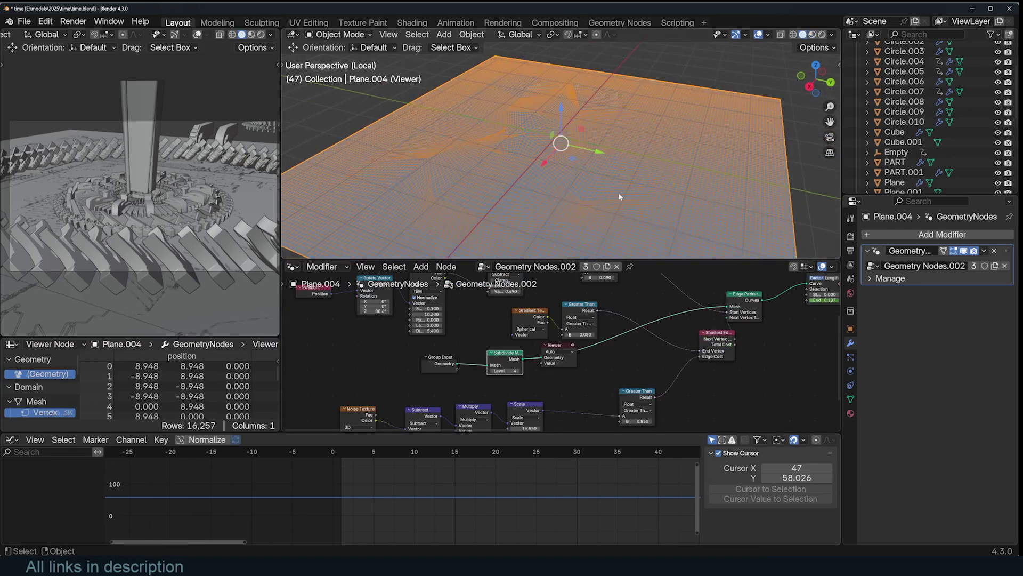
# - Preview the Edge Paths to Curves output and examine the generated circuit paths and the nodes feeding them
pyautogui.keyDown('ctrl'); pyautogui.hscroll(5, 631, 330); pyautogui.keyUp('ctrl')
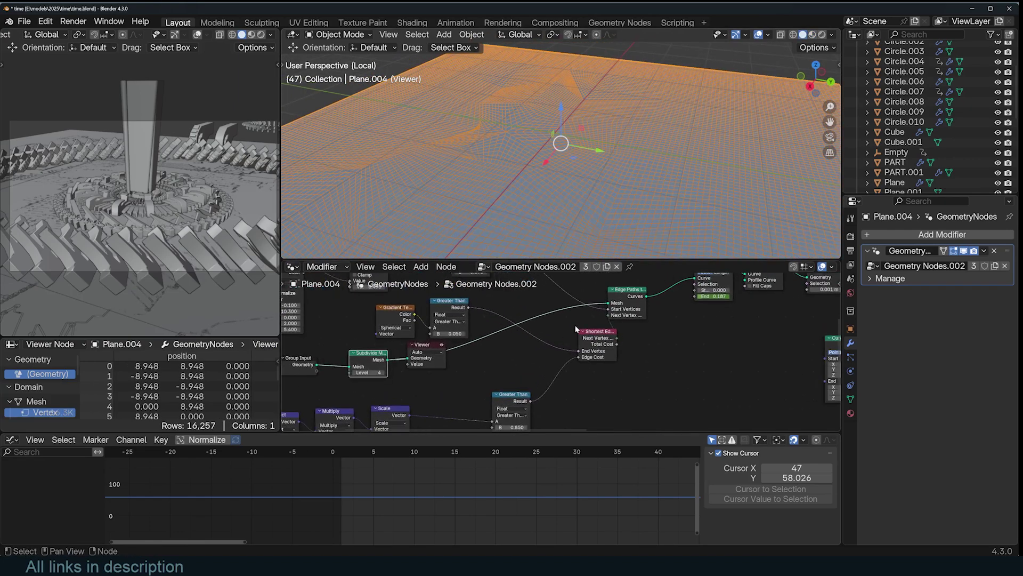
pyautogui.keyDown('shift'); pyautogui.scroll(2, 631, 331); pyautogui.keyUp('shift')
pyautogui.keyDown('ctrl'); pyautogui.keyDown('shift'); pyautogui.click(629, 333); pyautogui.keyUp('shift'); pyautogui.keyUp('ctrl')
pyautogui.moveTo(533, 187); pyautogui.dragTo(562, 185, button='middle')
pyautogui.scroll(2, 562, 352)
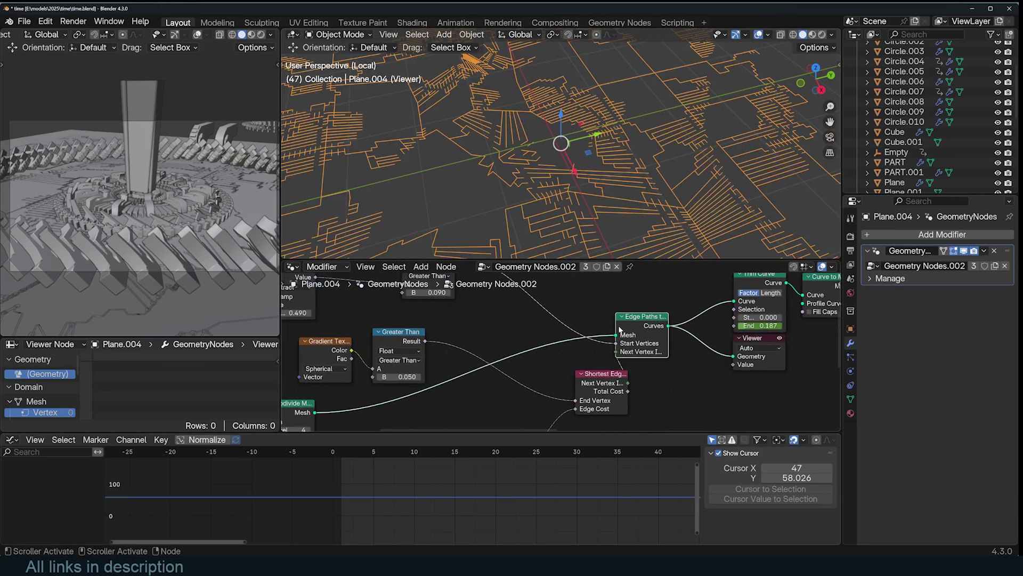
pyautogui.scroll(-3, 663, 372)
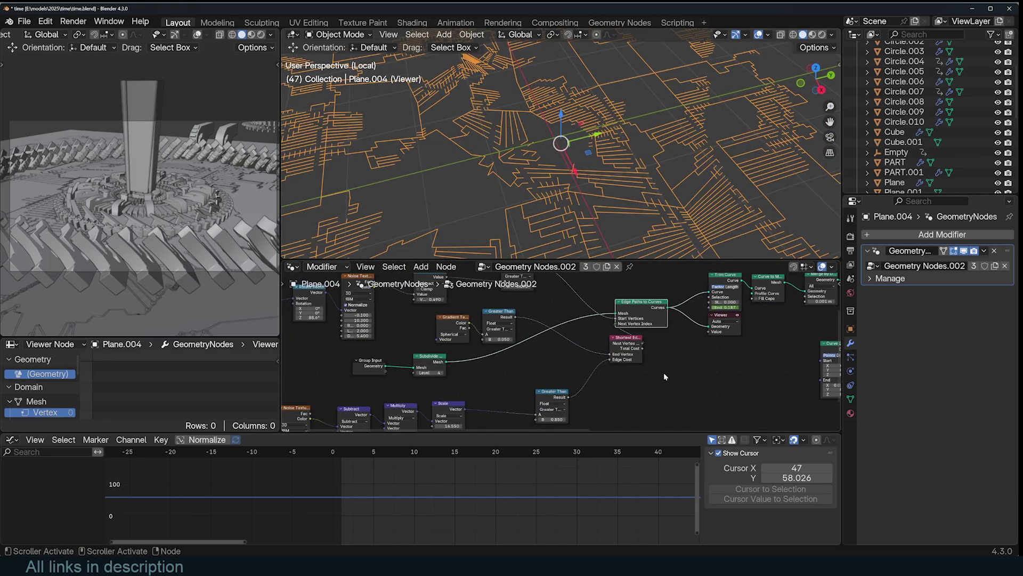
pyautogui.moveTo(532, 153); pyautogui.dragTo(454, 145, button='middle')
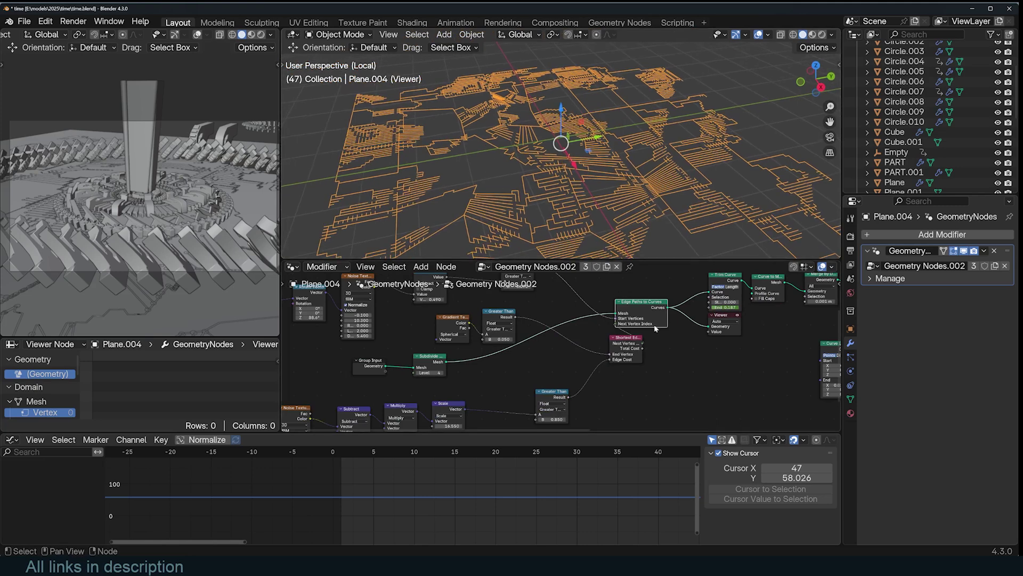
pyautogui.scroll(-2, 668, 331)
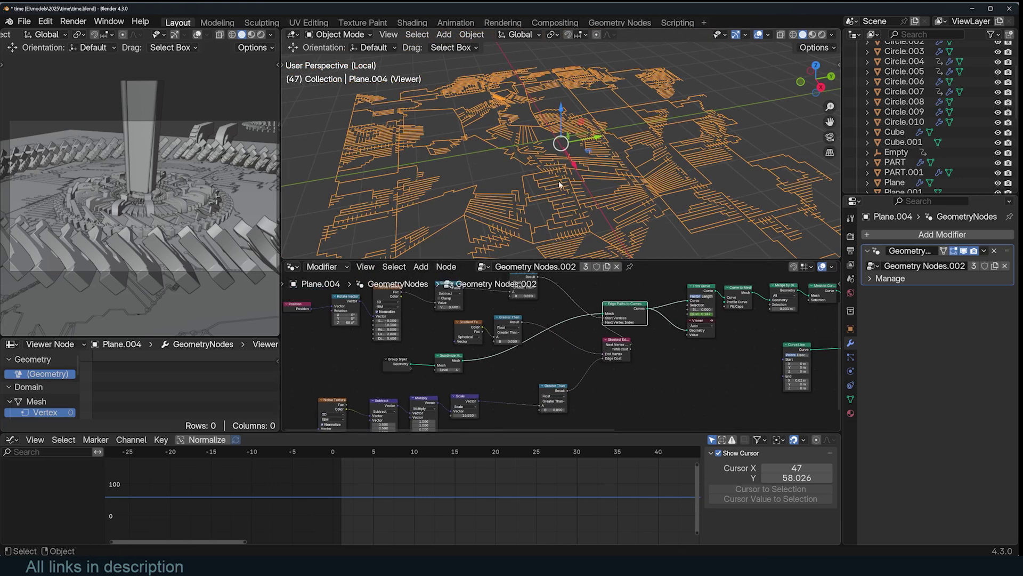
pyautogui.moveTo(563, 186); pyautogui.dragTo(543, 184, button='middle')
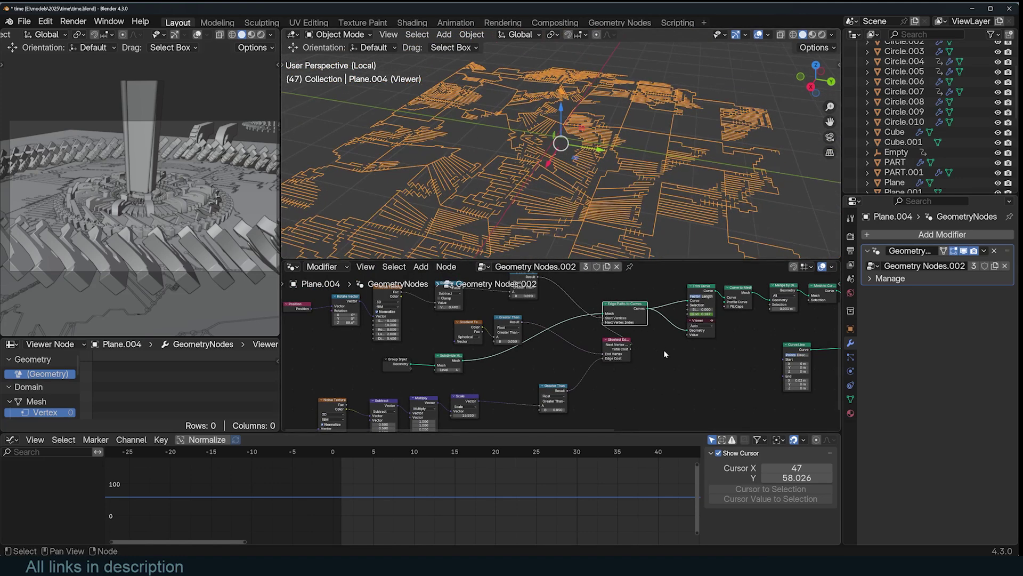
pyautogui.moveTo(665, 351); pyautogui.dragTo(543, 374, button='middle')
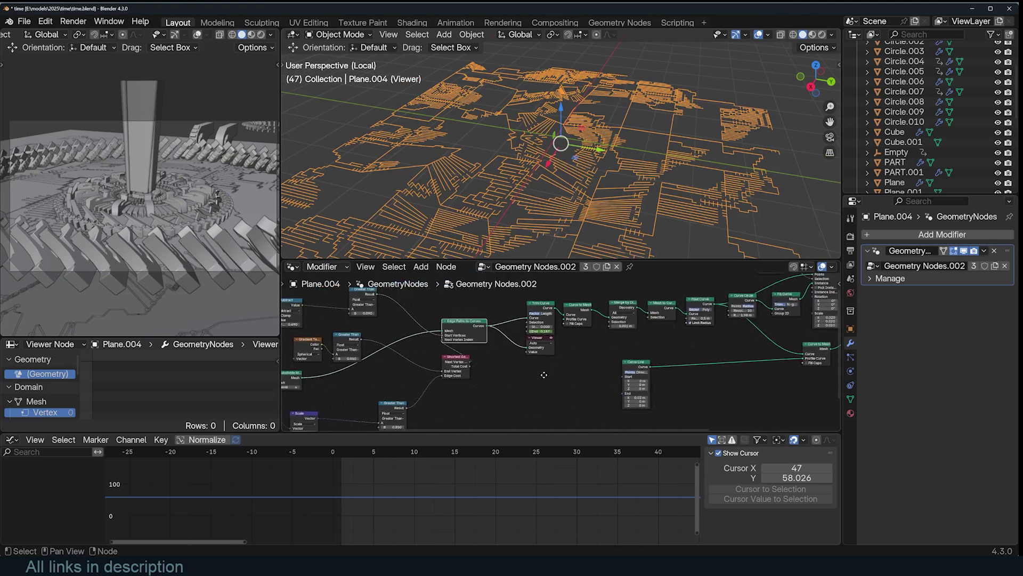
# - Preview the Curve to Mesh and Mesh to Curve outputs while playing the path growth from frame 0
pyautogui.keyDown('ctrl'); pyautogui.keyDown('shift'); pyautogui.click(576, 311); pyautogui.keyUp('shift'); pyautogui.keyUp('ctrl')
pyautogui.keyDown('shift'); pyautogui.rightClick(332, 483); pyautogui.keyUp('shift')
pyautogui.press('space')
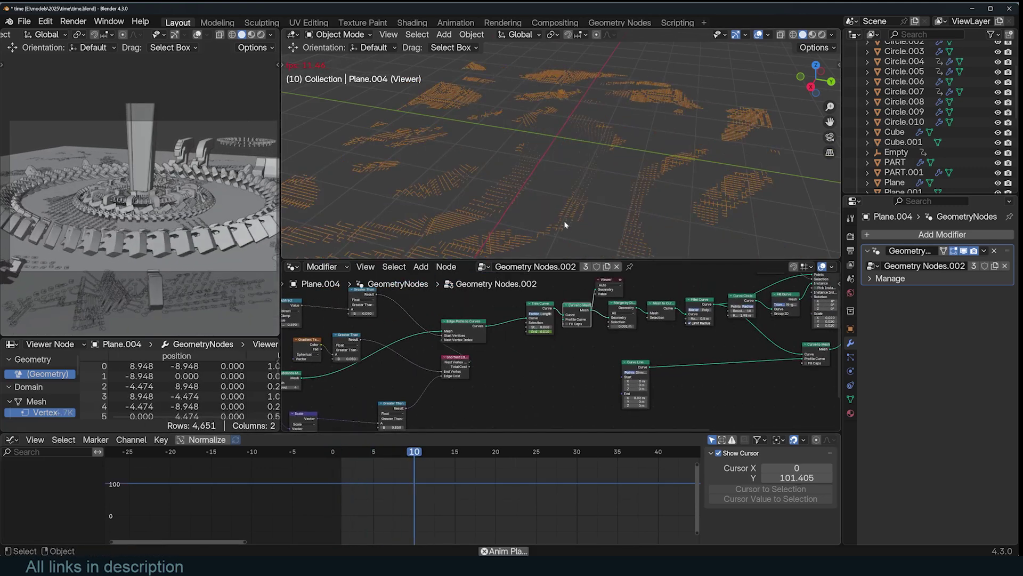
pyautogui.moveTo(584, 337); pyautogui.dragTo(494, 361, button='middle')
pyautogui.keyDown('ctrl'); pyautogui.keyDown('shift'); pyautogui.click(565, 334); pyautogui.keyUp('shift'); pyautogui.keyUp('ctrl')
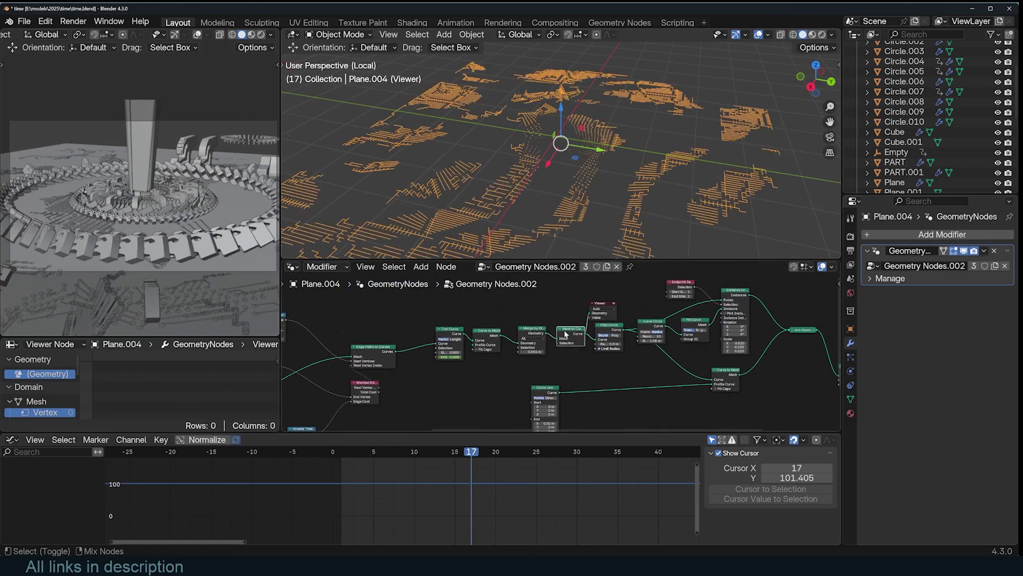
# - Preview the Join Geometry and Set Material outputs at frame 30 with Material Preview shading
pyautogui.moveTo(638, 371); pyautogui.dragTo(532, 384, button='middle')
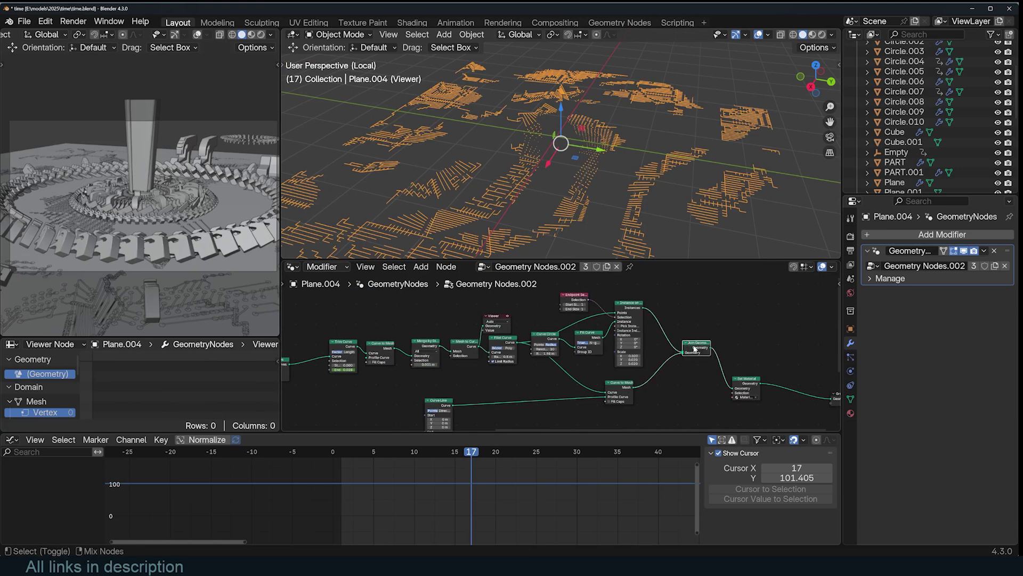
pyautogui.keyDown('ctrl'); pyautogui.keyDown('shift'); pyautogui.click(694, 349); pyautogui.keyUp('shift'); pyautogui.keyUp('ctrl')
pyautogui.click(619, 156)
pyautogui.scroll(6, 618, 156)
pyautogui.click(576, 453)
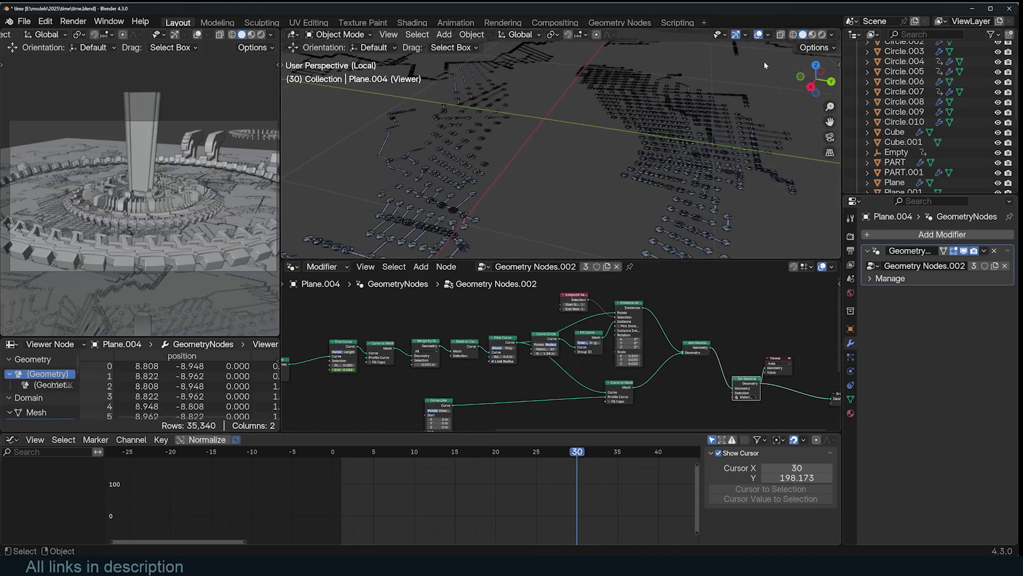
pyautogui.click(812, 34)
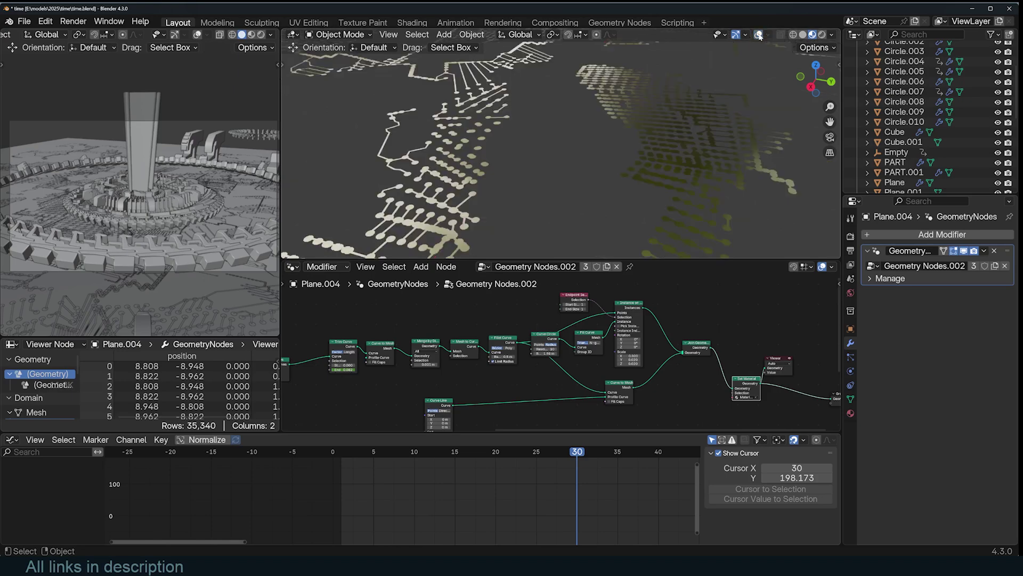
# - Deselect the isolated circuit pattern and inspect its paths with Solid shading
pyautogui.click(293, 267)
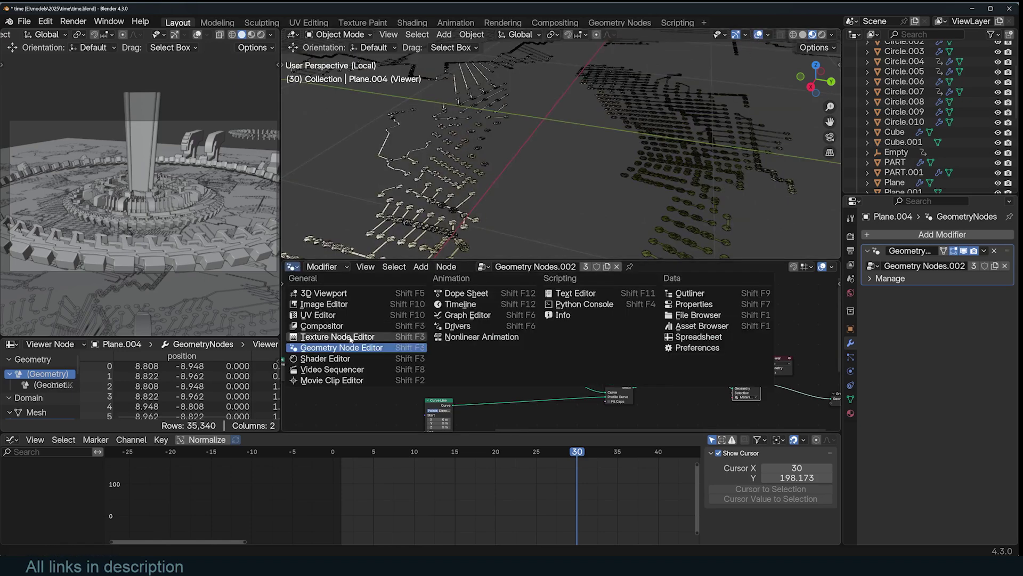
pyautogui.click(682, 152)
pyautogui.scroll(-6, 537, 188)
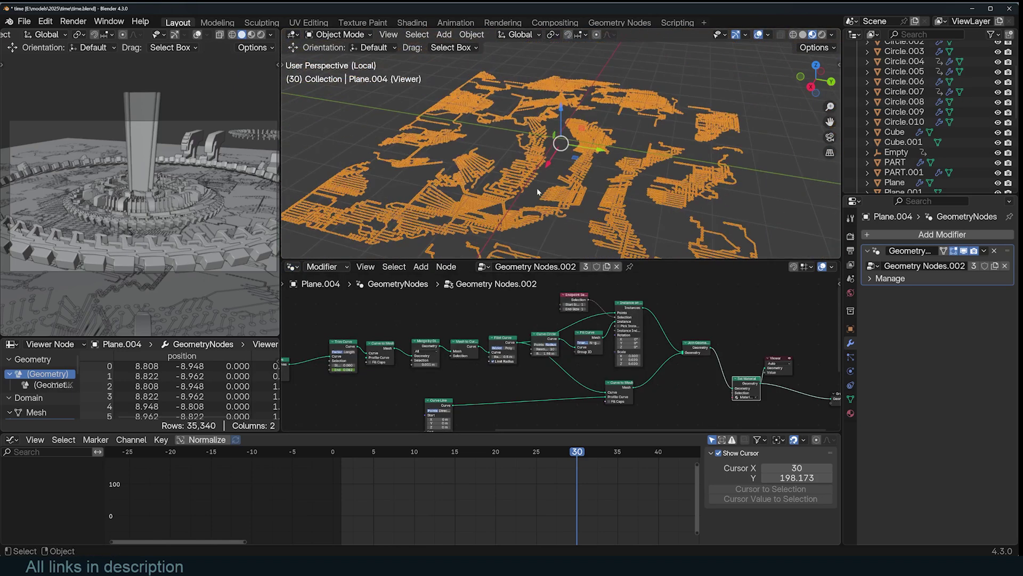
pyautogui.hotkey('alt', 'a')
pyautogui.moveTo(571, 171); pyautogui.dragTo(622, 153, button='middle')
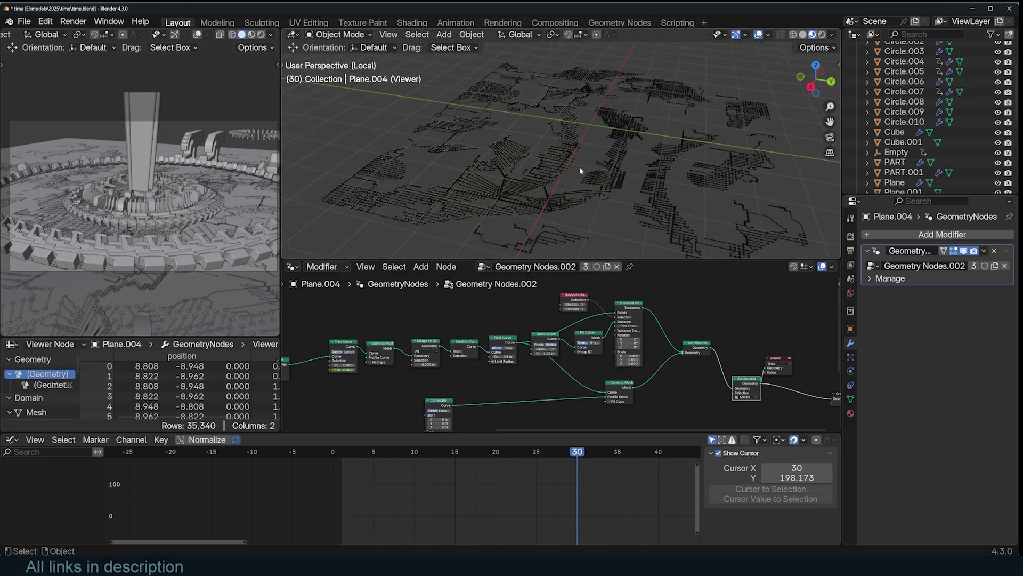
pyautogui.scroll(3, 580, 169)
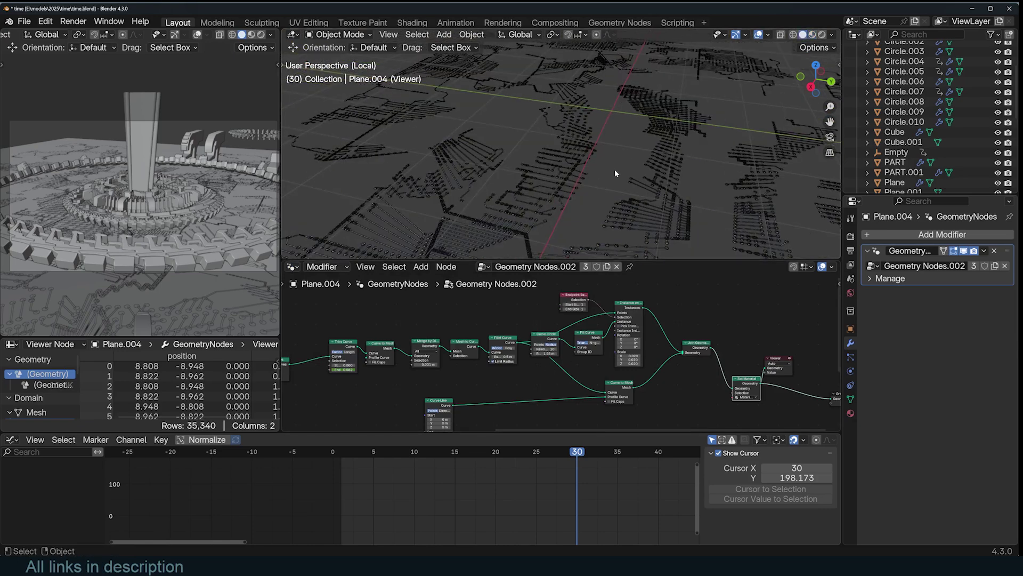
# - Exit local view and examine the circuit-pattern floor around the mechanical rings without the wireframe display
pyautogui.scroll(-4, 615, 168)
pyautogui.press('KP_Divide')
pyautogui.moveTo(645, 126); pyautogui.dragTo(710, 122, button='middle')
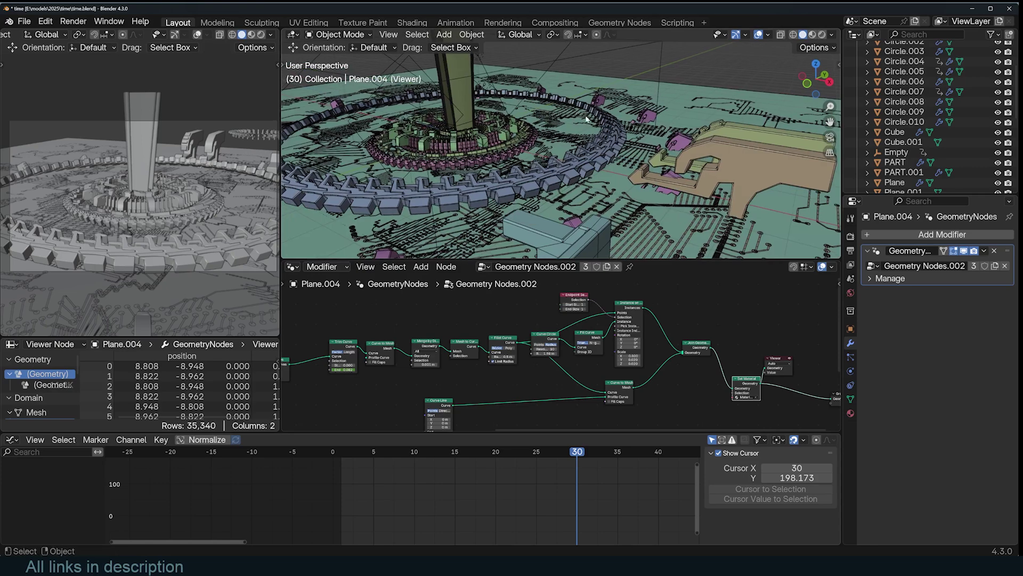
pyautogui.hotkey('shift', 'z')
pyautogui.click(557, 132)
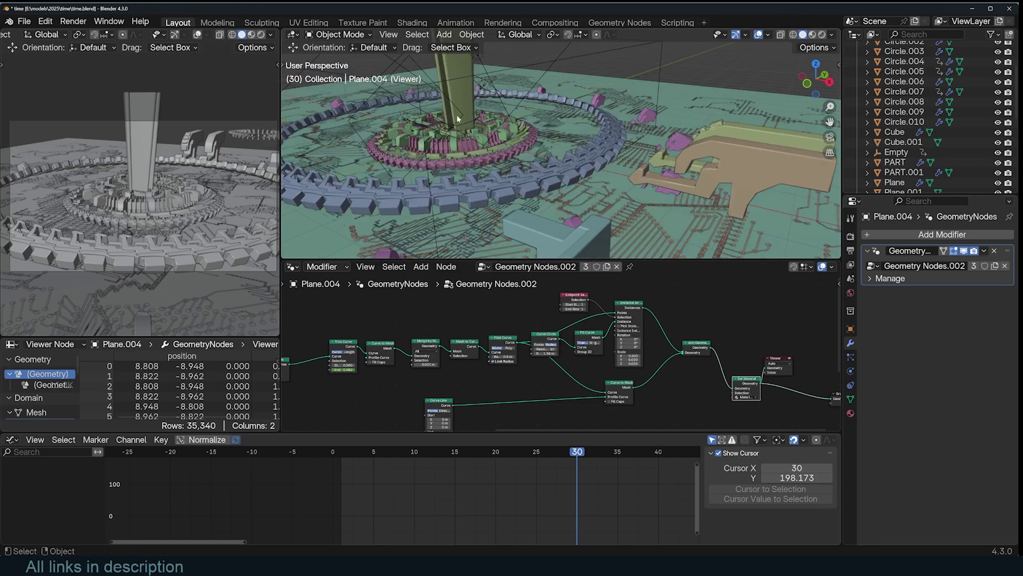
# - Select the central column and frame it to examine its base among the inner rings
pyautogui.click(467, 109)
pyautogui.press('KP_Decimal')
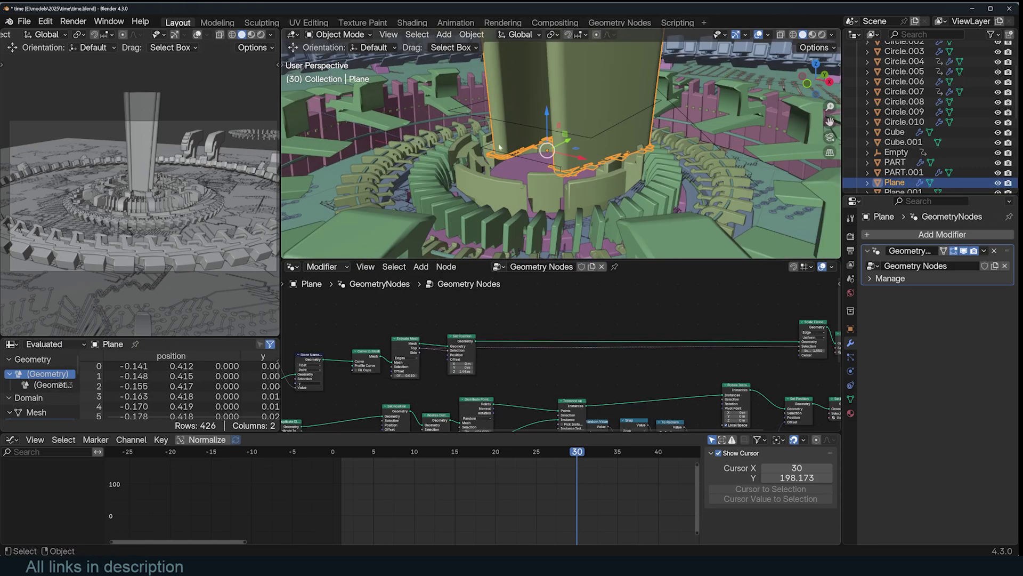
pyautogui.moveTo(465, 105); pyautogui.dragTo(473, 266, button='middle')
pyautogui.click(321, 456)
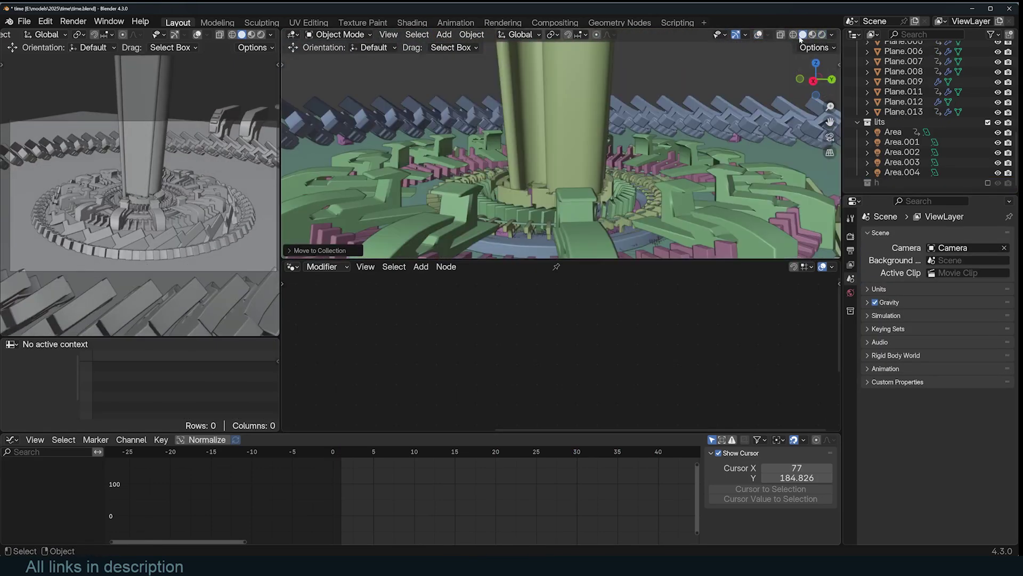
# - Create a plane with a new geometry node tree, then add and preview a String to Curves node
pyautogui.moveTo(565, 122); pyautogui.dragTo(629, 139, button='middle')
pyautogui.scroll(3, 601, 160)
pyautogui.click(601, 176)
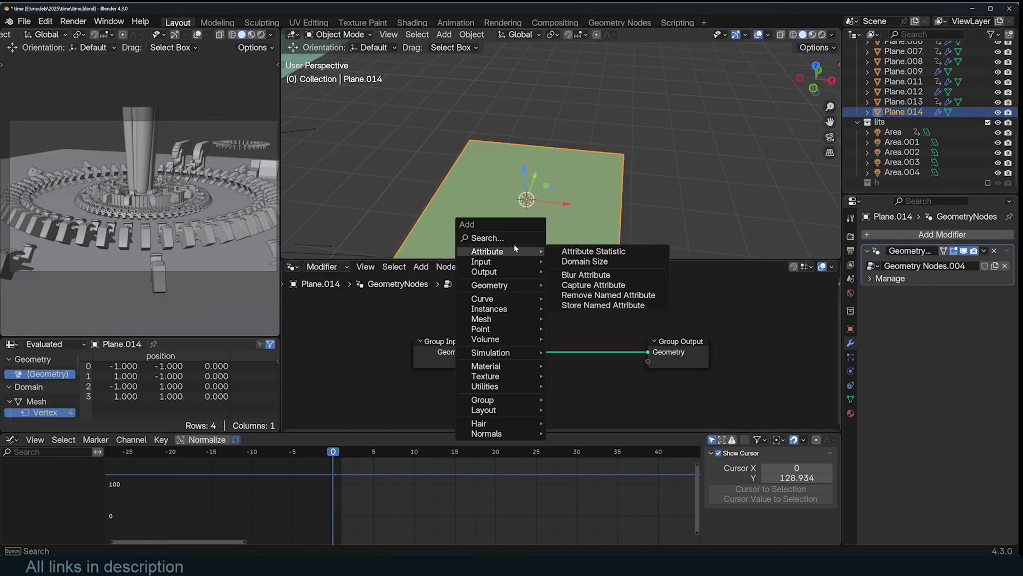
pyautogui.click(482, 237)
pyautogui.write('to')
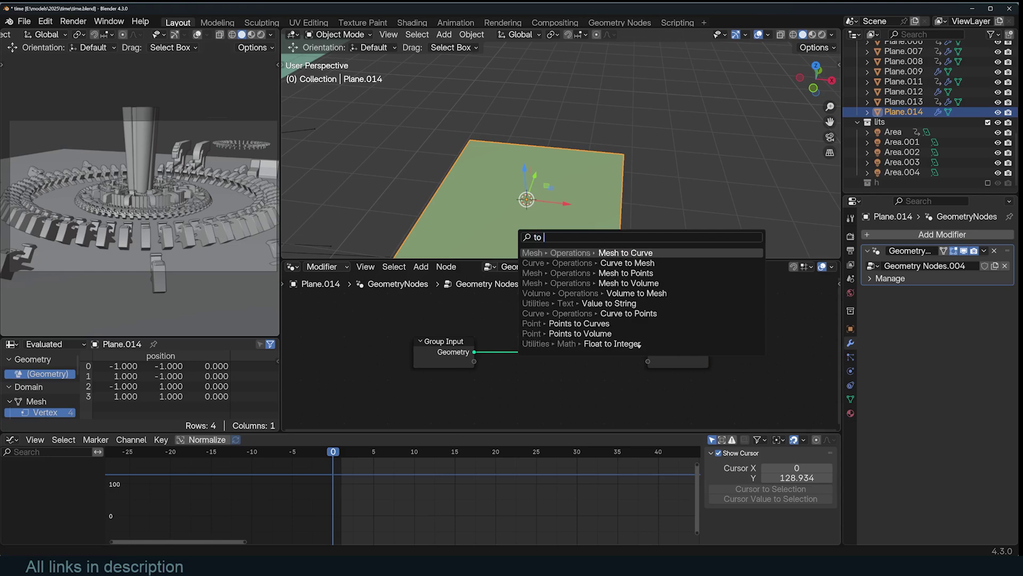
pyautogui.write(' cur')
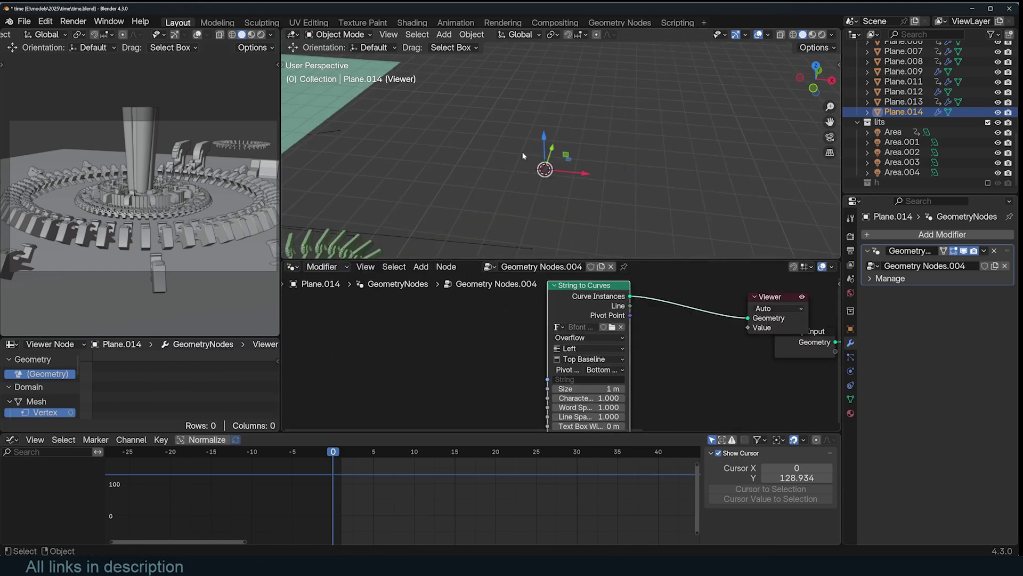
pyautogui.moveTo(488, 352); pyautogui.dragTo(561, 331, button='middle')
# - Enter the sample text "sfdds" as the string of the String to Curves node
pyautogui.scroll(3, 541, 329)
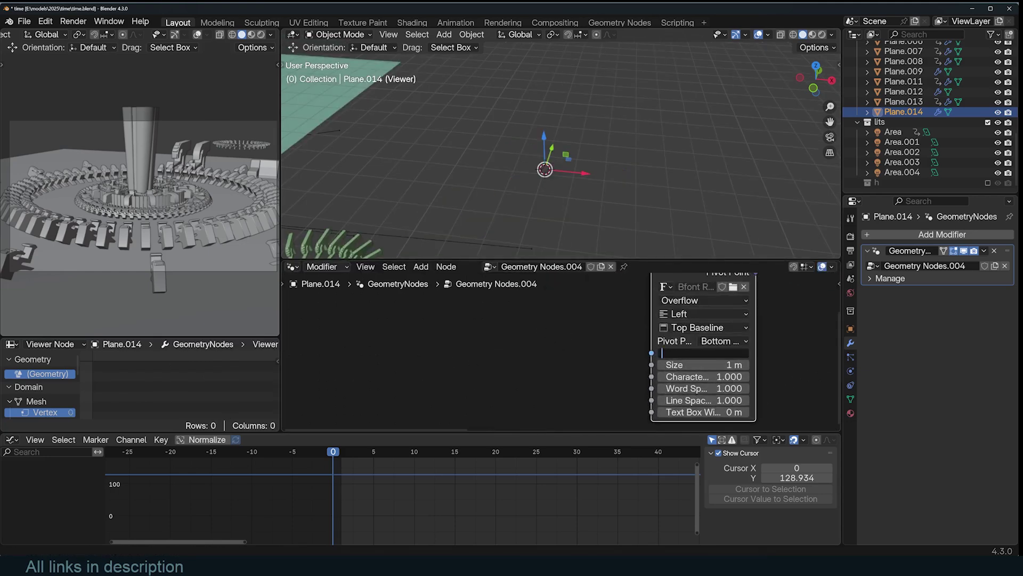
pyautogui.scroll(5, 601, 161)
pyautogui.scroll(-2, 597, 392)
pyautogui.scroll(-4, 591, 183)
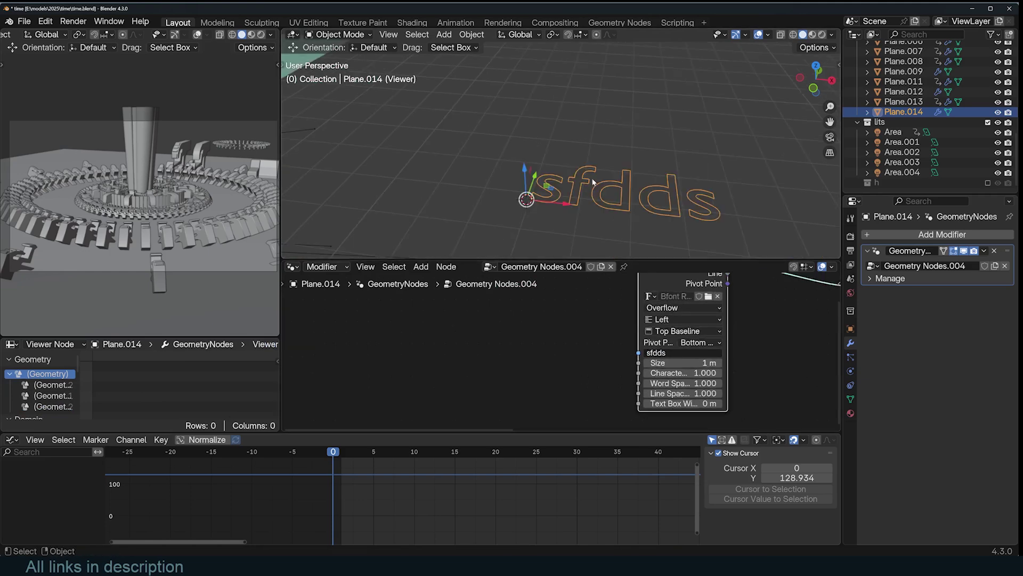
pyautogui.keyDown('shift'); pyautogui.moveTo(592, 183); pyautogui.dragTo(608, 129, button='middle'); pyautogui.keyUp('shift')
pyautogui.scroll(-3, 482, 299)
# - Add a Value to String node and connect its output to the String input of String to Curves
pyautogui.hotkey('shift', 'a')
pyautogui.click(475, 315)
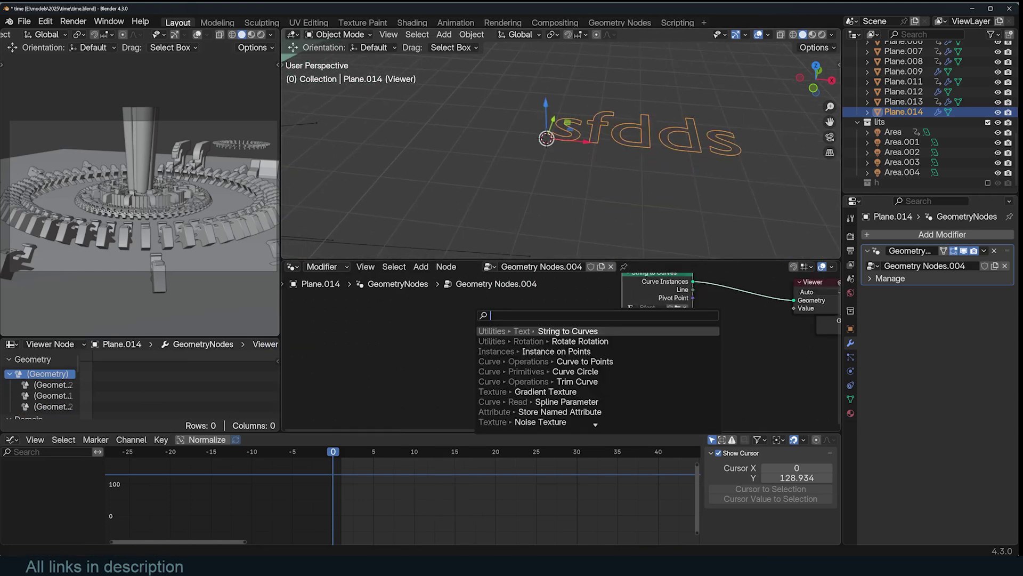
pyautogui.write('vale to')
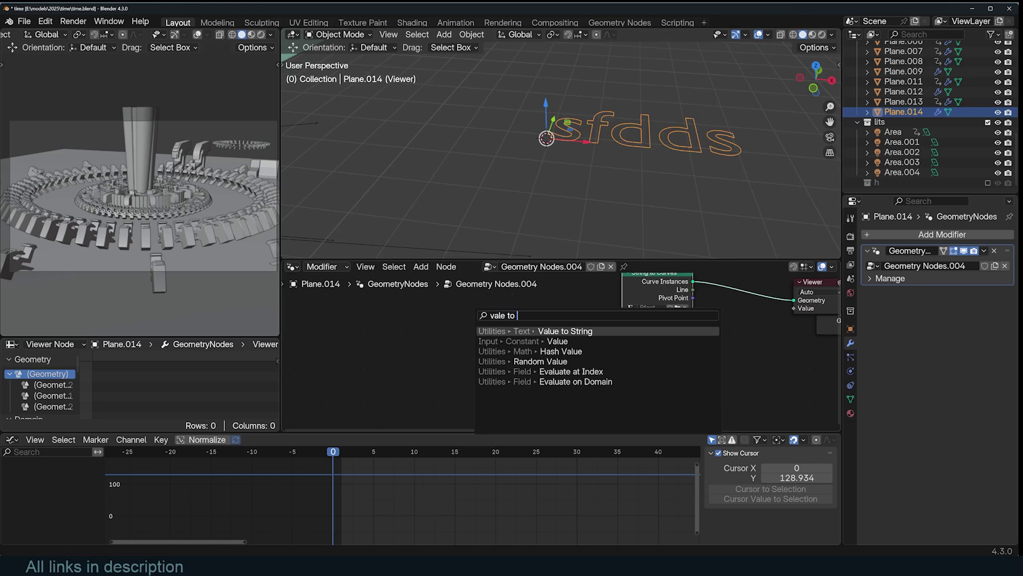
pyautogui.press('Return')
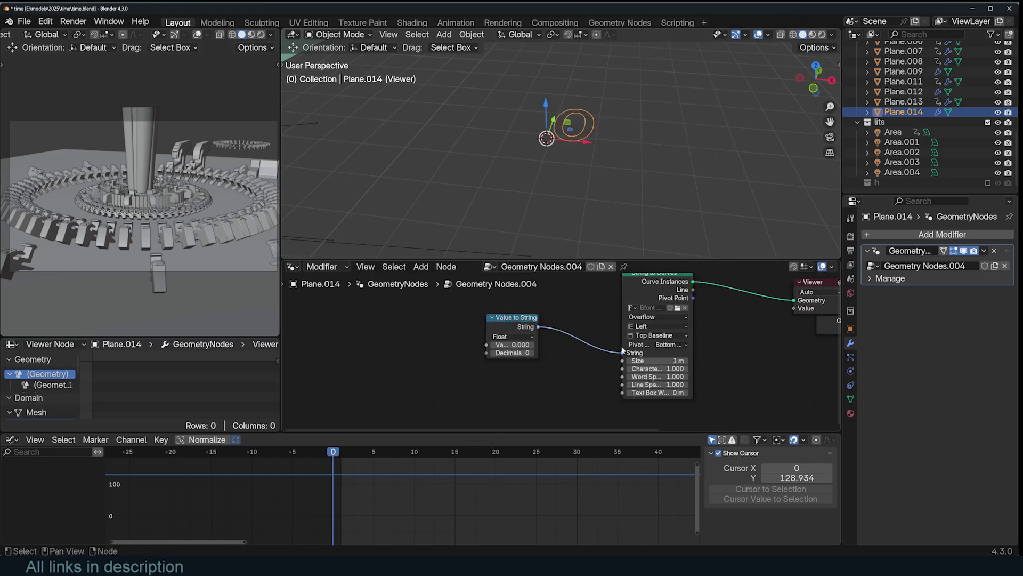
pyautogui.moveTo(701, 265); pyautogui.dragTo(567, 307, button='middle')
# - Insert a Fill Curve node between String to Curves and the Viewer, and reposition the Value to String node
pyautogui.hotkey('shift', 'a')
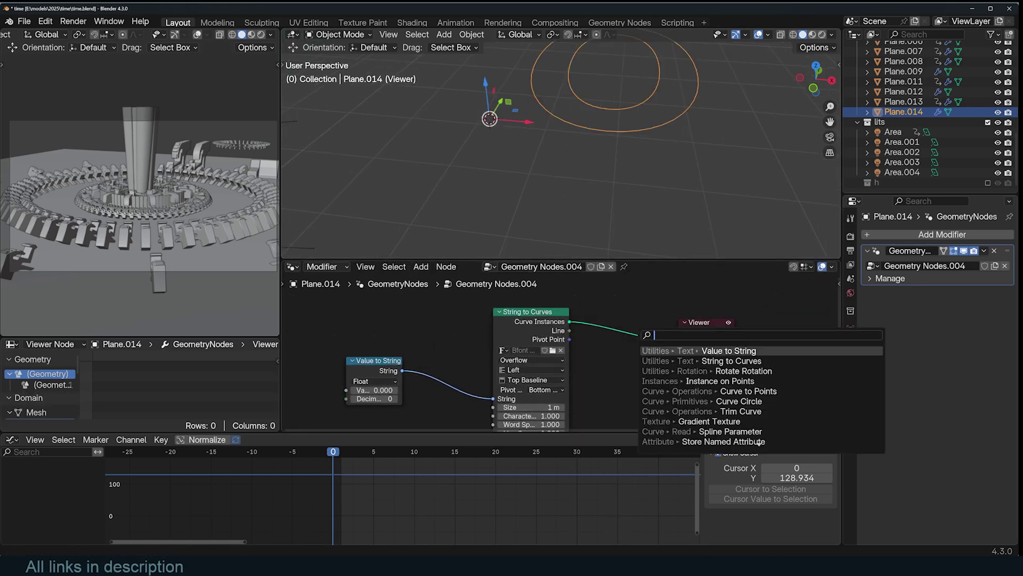
pyautogui.write('fill')
pyautogui.press('Return')
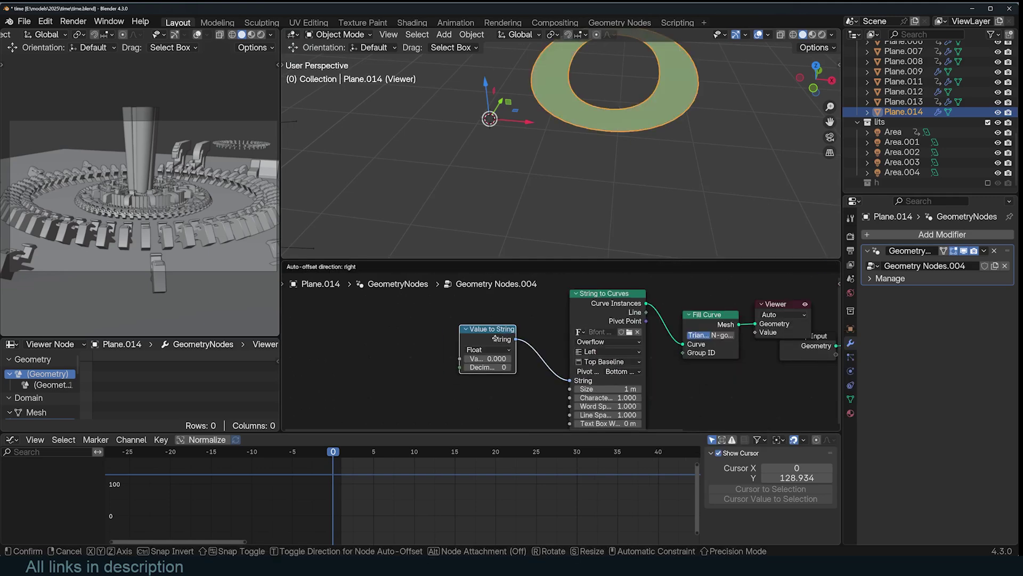
pyautogui.click(494, 338)
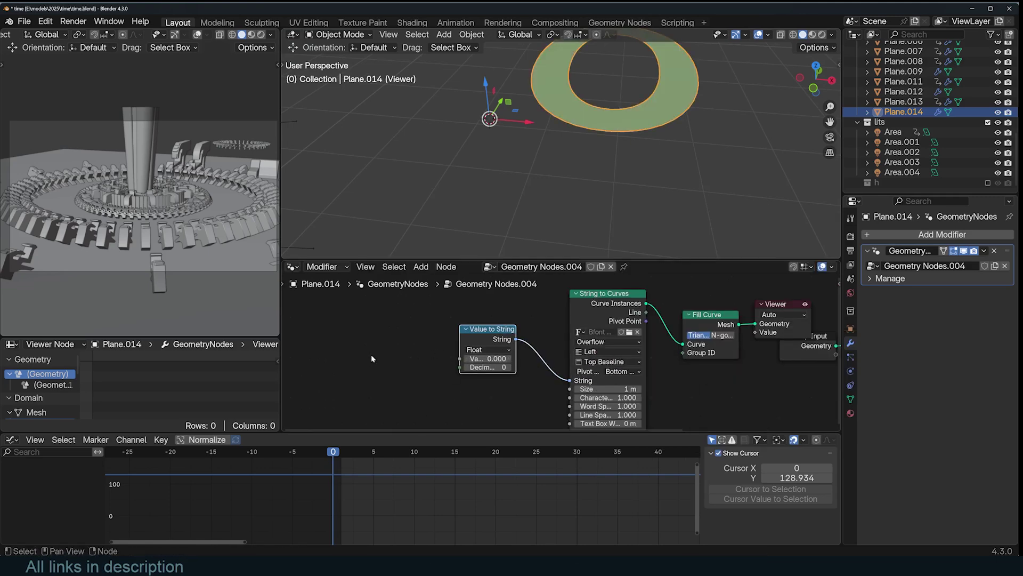
# - Add a Scene Time node, connect its Frame output to the Value to String node, and play the frame counter
pyautogui.hotkey('shift', 'a')
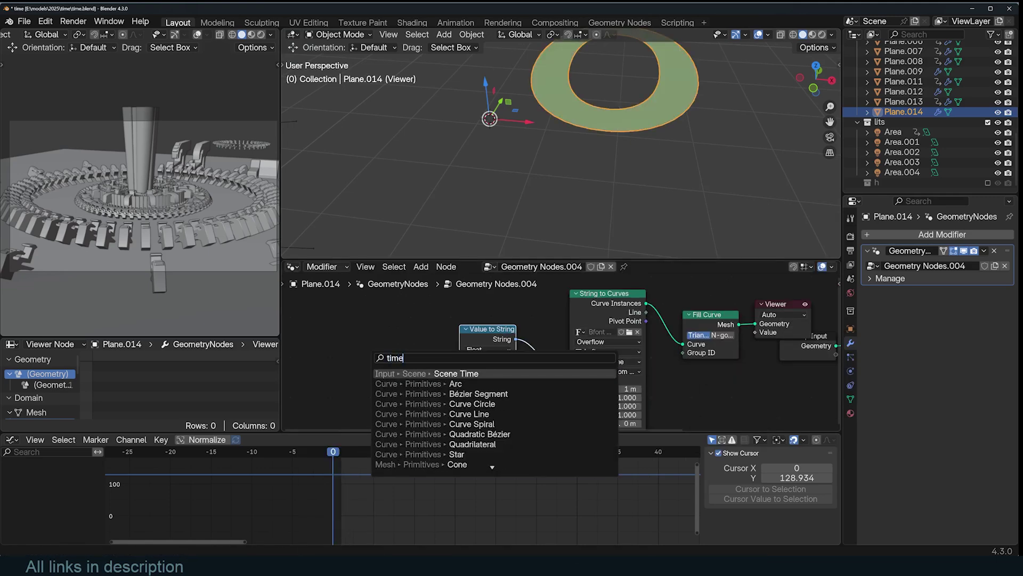
pyautogui.press('Return')
pyautogui.click(320, 347)
pyautogui.moveTo(374, 376)
pyautogui.mouseDown()
pyautogui.moveTo(451, 354)
pyautogui.moveTo(383, 383)
pyautogui.mouseUp()
pyautogui.moveTo(385, 377); pyautogui.dragTo(459, 358)
pyautogui.press('space')
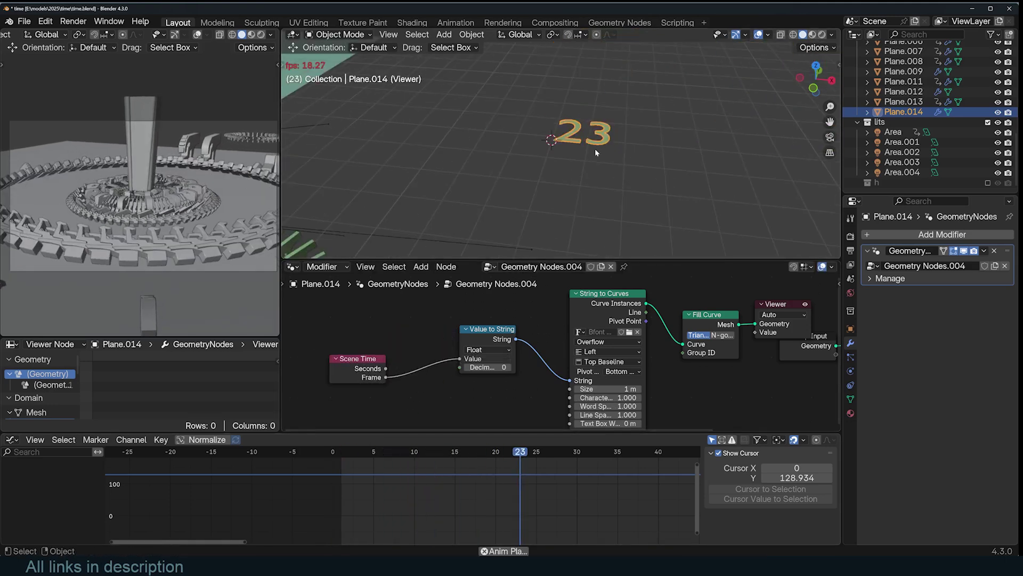
pyautogui.press('Escape')
pyautogui.press('space')
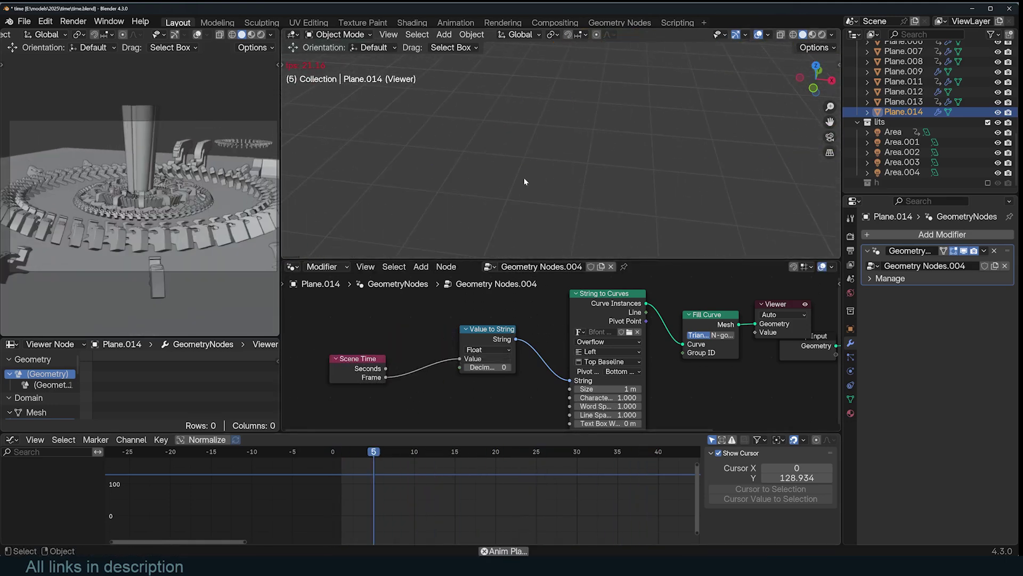
pyautogui.press('space')
# - Spread the nodes apart to make room between Scene Time and Value to String
pyautogui.moveTo(472, 353); pyautogui.dragTo(515, 343, button='middle')
pyautogui.scroll(3, 513, 344)
pyautogui.moveTo(510, 345); pyautogui.dragTo(556, 349)
pyautogui.hotkey('shift', 'a')
pyautogui.click(468, 314)
pyautogui.write('di')
pyautogui.press('Escape')
# - Insert a Math node between Scene Time and Value to String and set it to divide the frame by 10
pyautogui.hotkey('shift', 'a')
pyautogui.click(419, 312)
pyautogui.write('ma')
pyautogui.press('Return')
pyautogui.click(470, 356)
pyautogui.moveTo(471, 357); pyautogui.dragTo(461, 317)
pyautogui.click(467, 346)
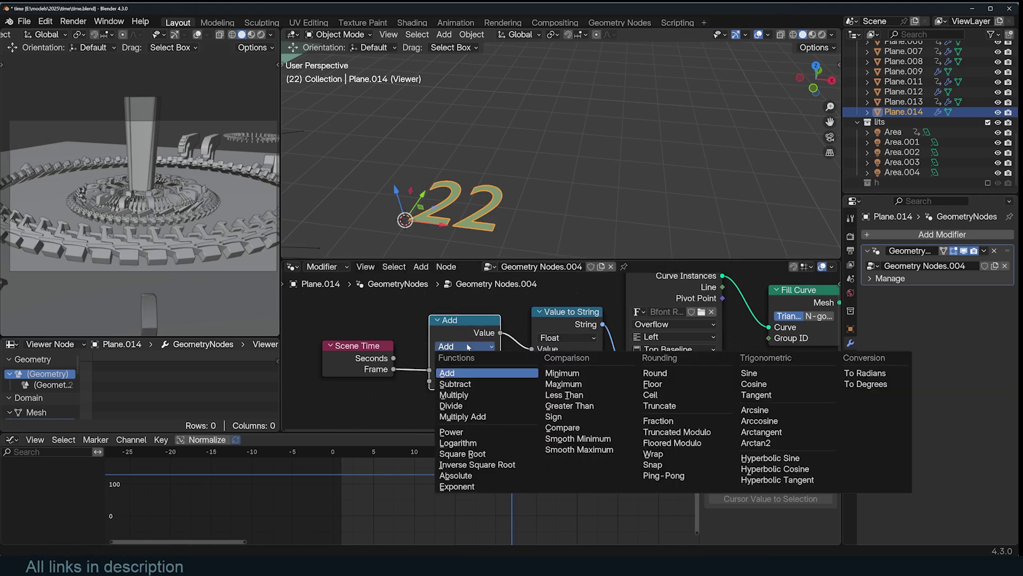
pyautogui.click(461, 406)
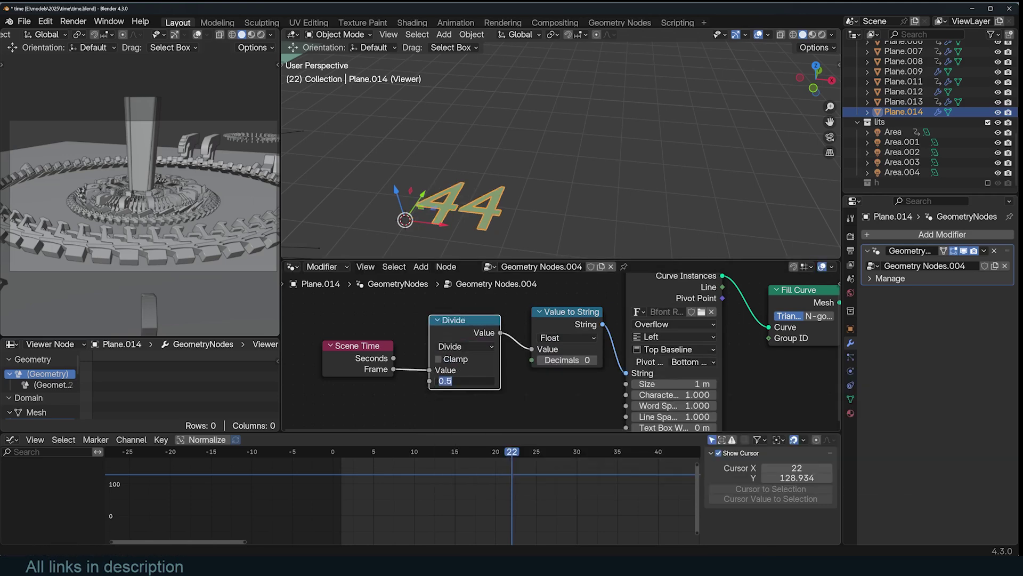
# - Return to the start of the timeline and play the animation to check the divided frame counter
pyautogui.keyDown('shift'); pyautogui.rightClick(334, 470); pyautogui.keyUp('shift')
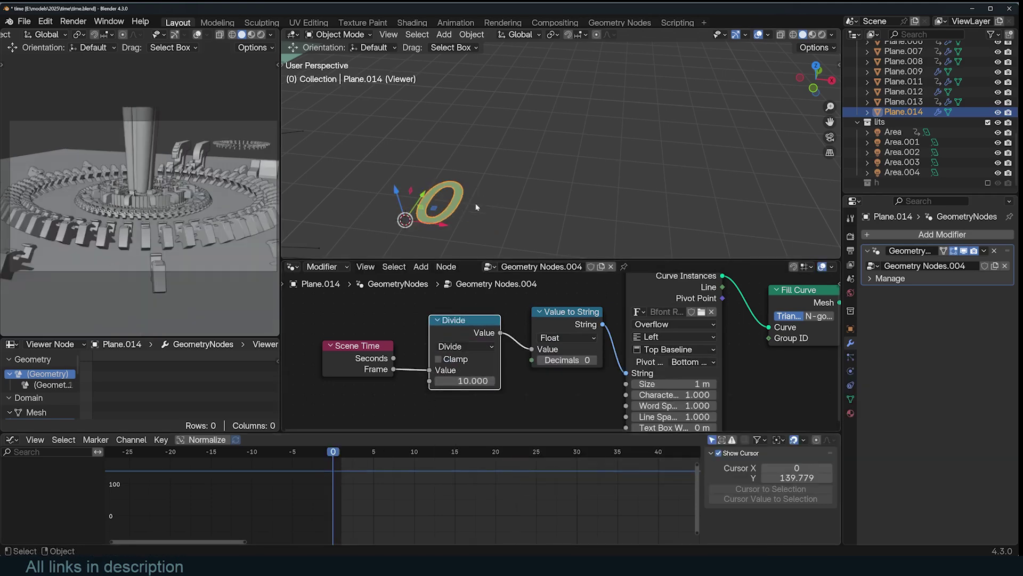
pyautogui.press('space')
pyautogui.press('Escape')
pyautogui.moveTo(408, 463); pyautogui.dragTo(415, 472)
pyautogui.moveTo(490, 480); pyautogui.dragTo(358, 476)
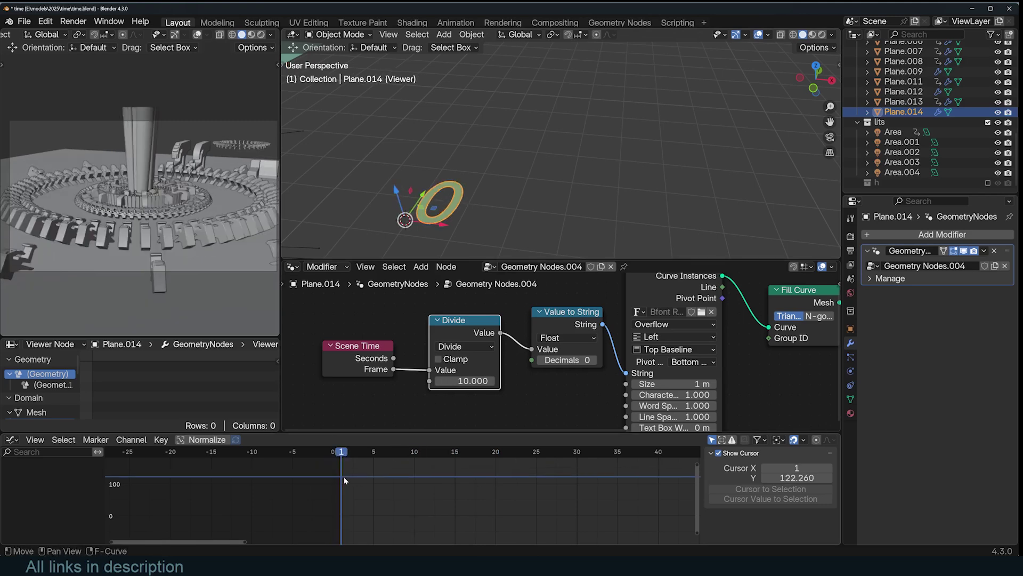
pyautogui.press('space')
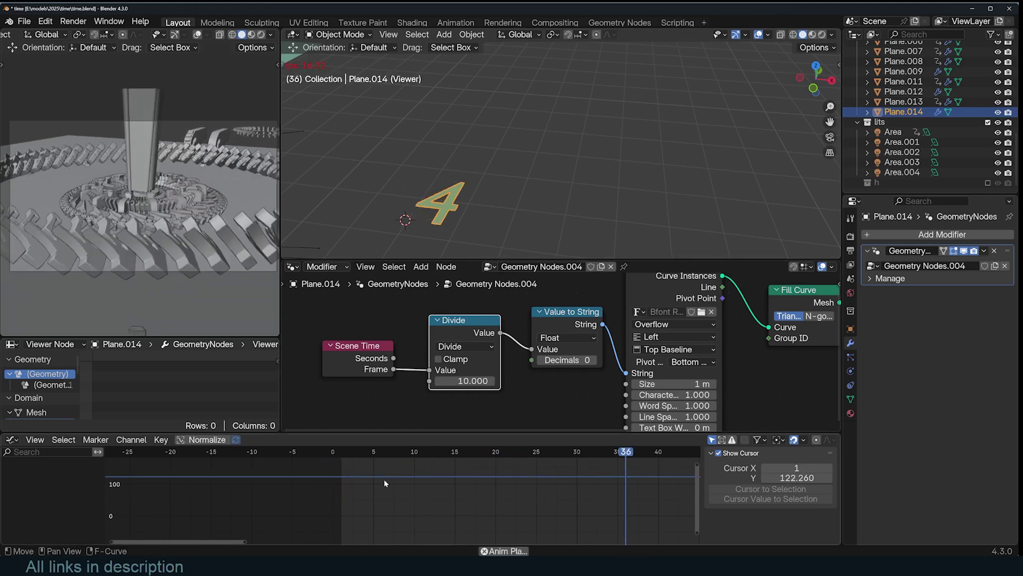
pyautogui.press('Escape')
# - Add a second Math node near Divide and link Scene Time's Frame output to its second value
pyautogui.scroll(-2, 404, 382)
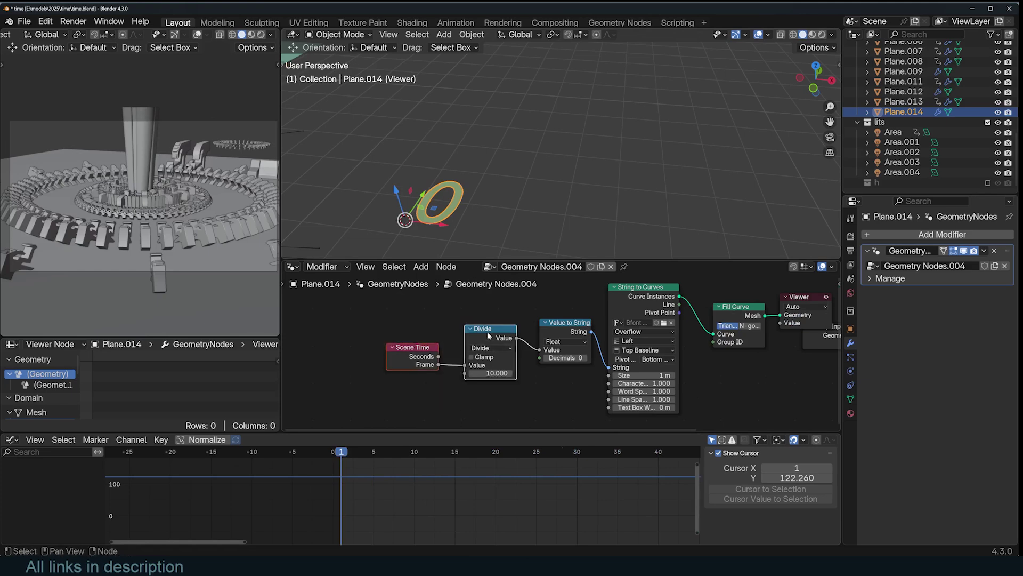
pyautogui.moveTo(474, 329); pyautogui.dragTo(501, 332)
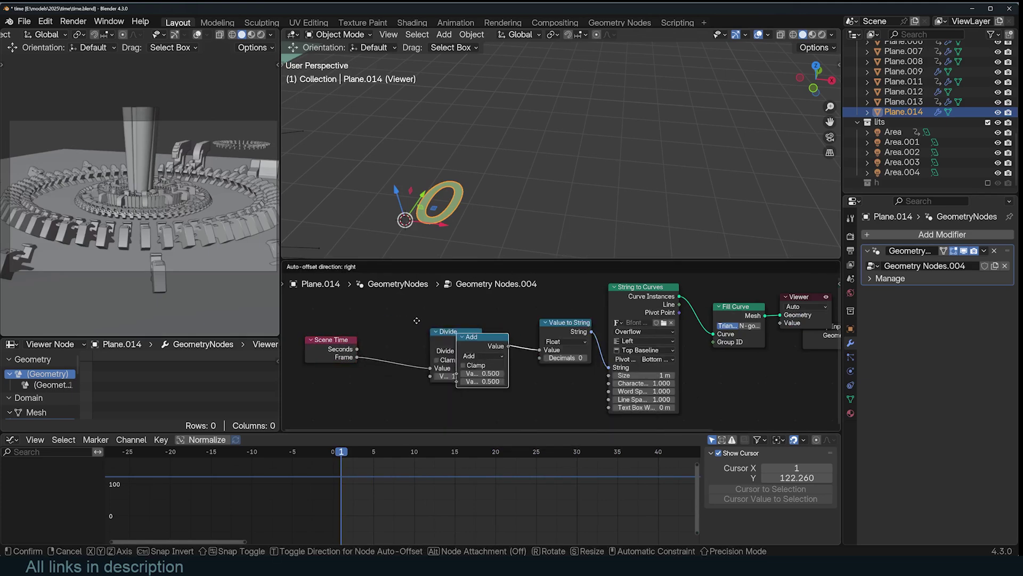
pyautogui.click(382, 313)
pyautogui.moveTo(340, 350); pyautogui.dragTo(317, 363)
pyautogui.click(318, 362)
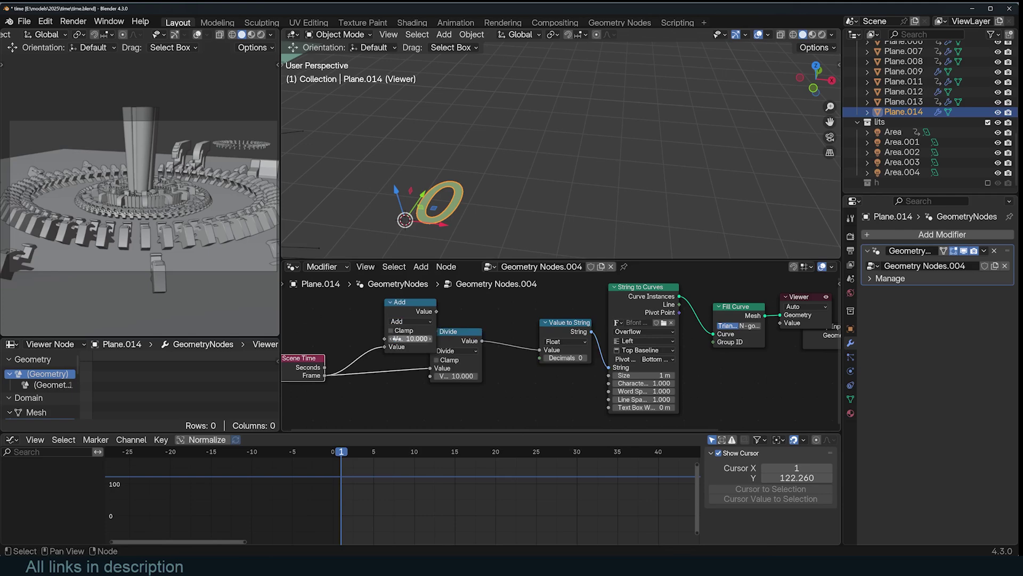
# - Set the second Math node to Subtract with a first value of 100, and connect its output to the Divide node
pyautogui.moveTo(406, 312); pyautogui.dragTo(385, 307)
pyautogui.click(390, 316)
pyautogui.click(391, 327)
pyautogui.press('space')
pyautogui.press('Escape')
pyautogui.moveTo(409, 390); pyautogui.dragTo(506, 376, button='middle')
pyautogui.moveTo(423, 364); pyautogui.dragTo(441, 393, button='middle')
pyautogui.moveTo(415, 376); pyautogui.dragTo(356, 363)
pyautogui.moveTo(480, 314); pyautogui.dragTo(440, 311)
pyautogui.moveTo(440, 312); pyautogui.dragTo(432, 312)
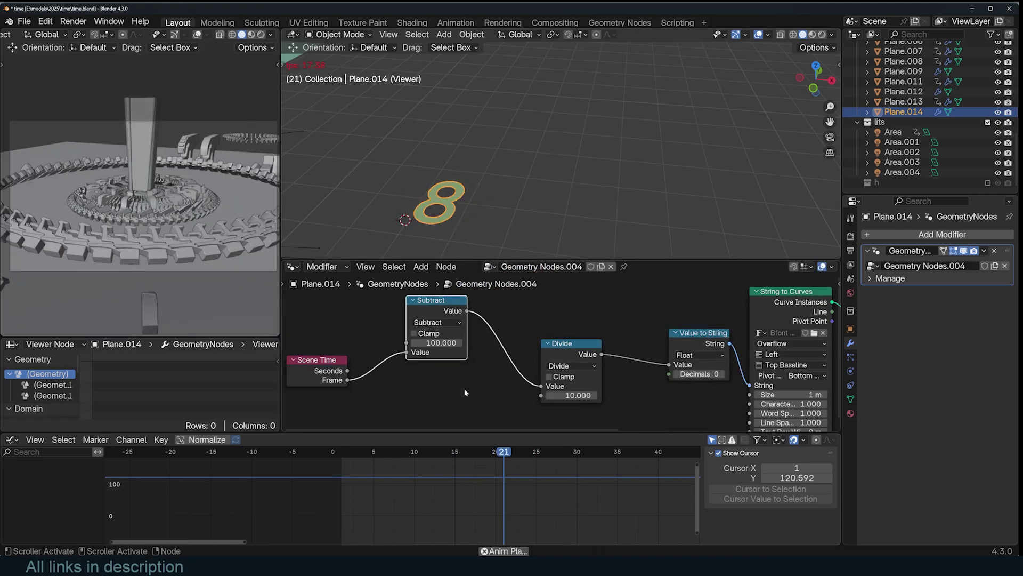
# - Play the number animation through frame 99 and review the Scene Time, Subtract and Divide node chain
pyautogui.press('Escape')
pyautogui.press('space')
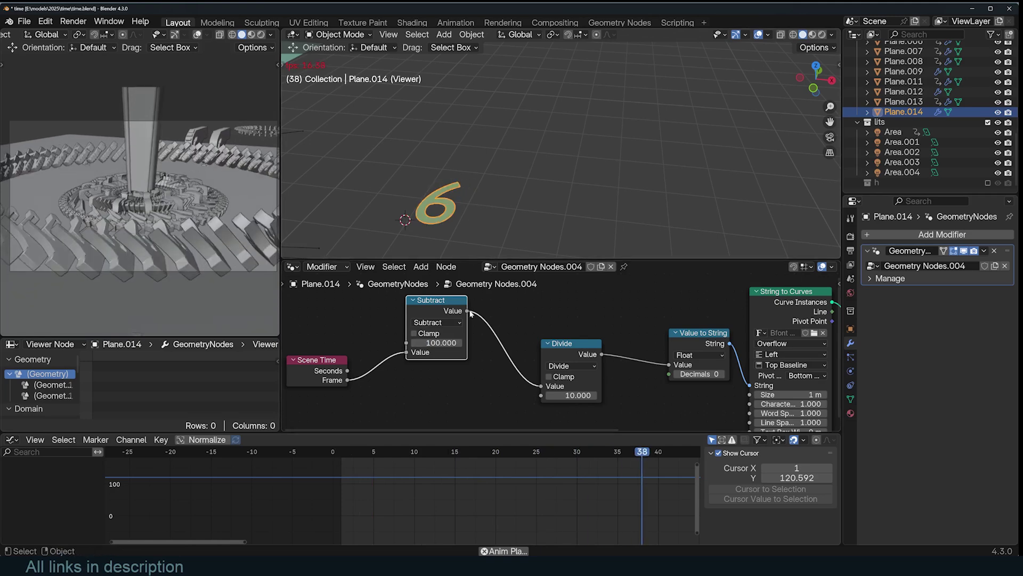
pyautogui.scroll(-2, 530, 327)
pyautogui.scroll(1, 560, 354)
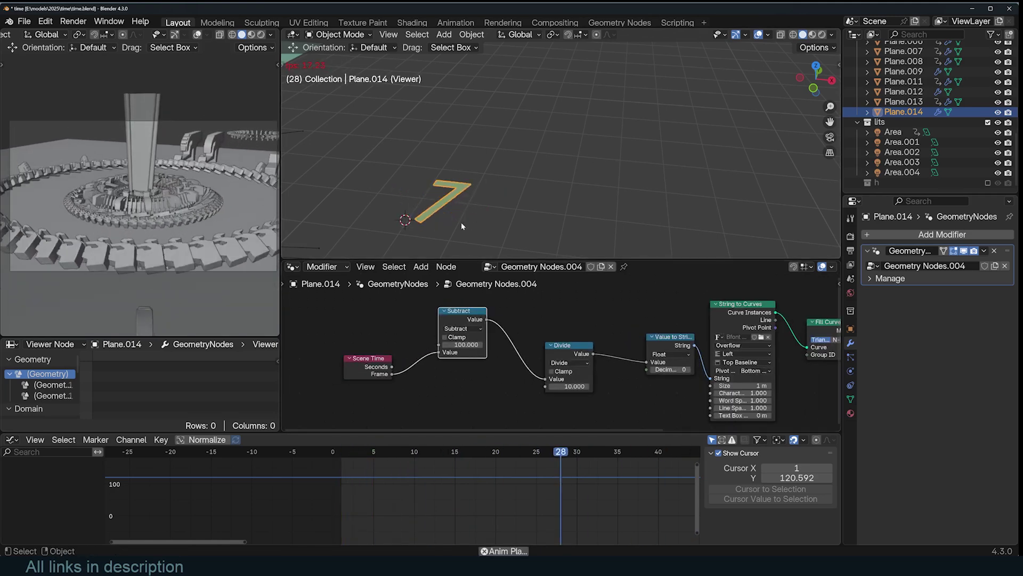
pyautogui.scroll(-1, 498, 329)
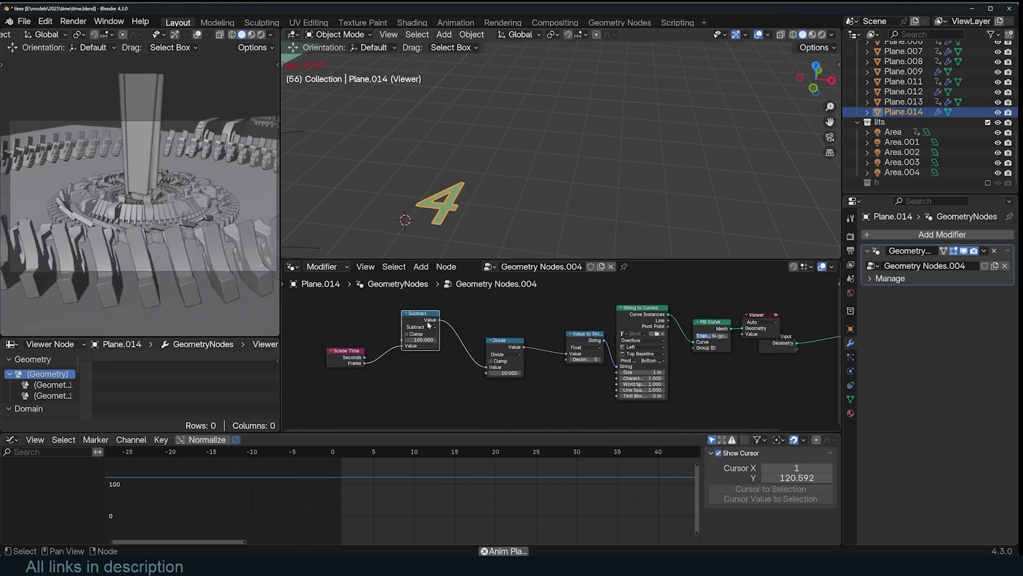
pyautogui.press('space')
pyautogui.scroll(2, 526, 380)
pyautogui.press('space')
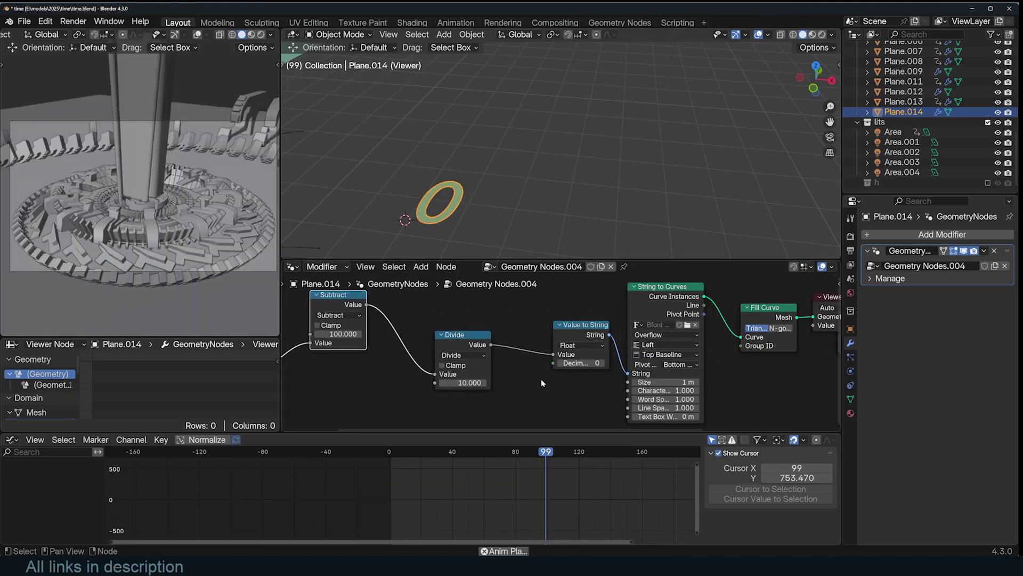
# - Make room after Value to String and insert a Switch node set to String, linking Value to String into its False input and its output to String to Curves
pyautogui.press('space')
pyautogui.scroll(-3, 541, 321)
pyautogui.moveTo(542, 320); pyautogui.dragTo(582, 322, button='middle')
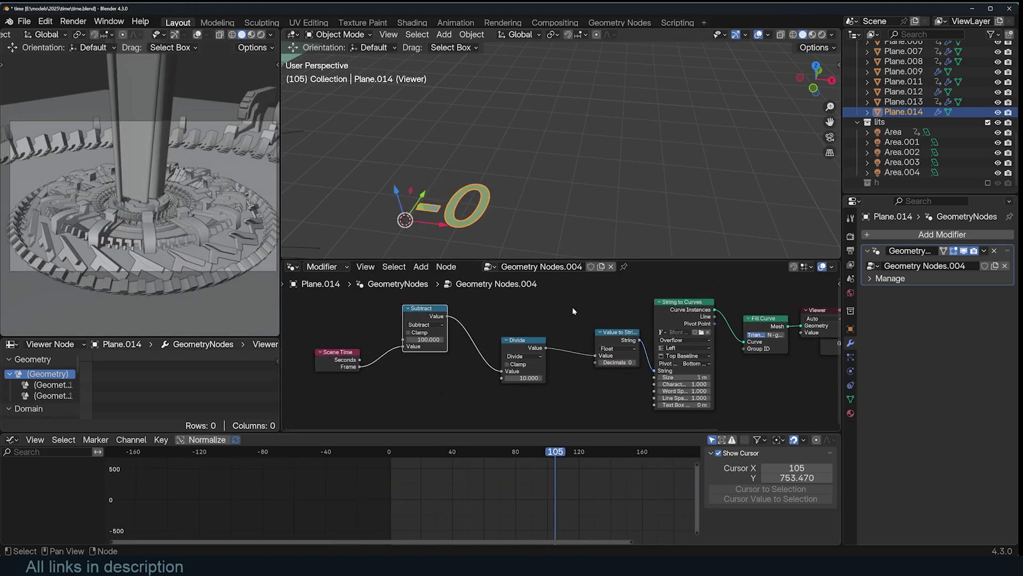
pyautogui.moveTo(583, 305); pyautogui.dragTo(357, 403)
pyautogui.moveTo(523, 356); pyautogui.dragTo(453, 358)
pyautogui.moveTo(608, 337); pyautogui.dragTo(521, 322)
pyautogui.scroll(2, 558, 352)
pyautogui.hotkey('shift', 'a')
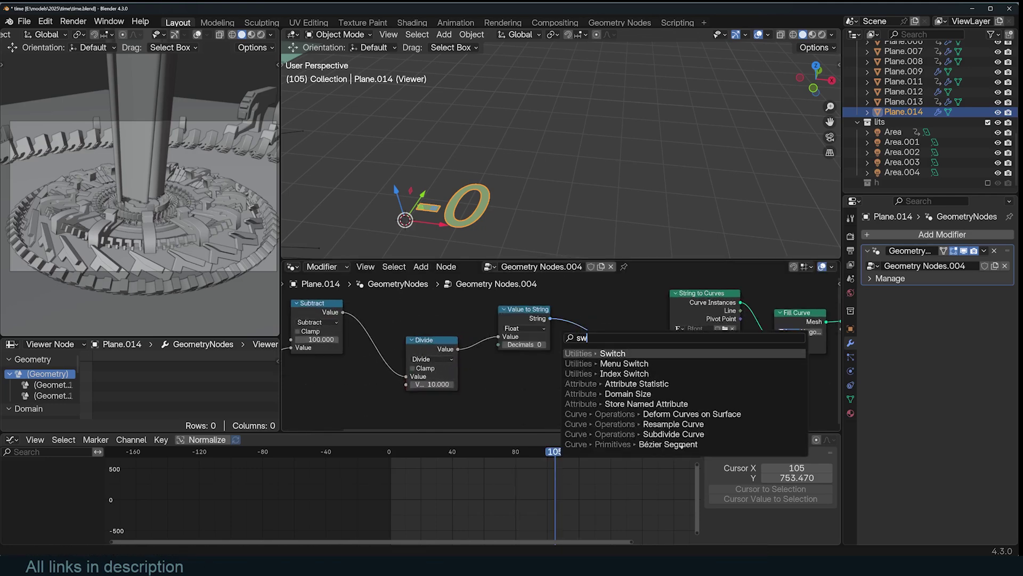
pyautogui.write('sw')
pyautogui.press('Return')
pyautogui.click(541, 378)
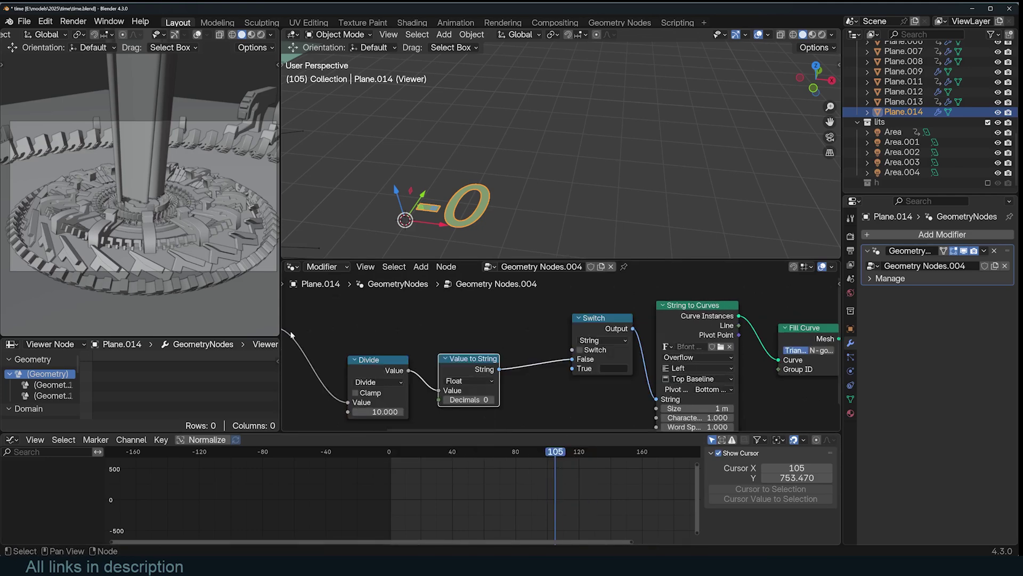
# - Compare Divide's output with a Less Than 0 node that drives the Switch, and enter BOOM as the Switch's True text
pyautogui.moveTo(365, 372); pyautogui.dragTo(432, 295)
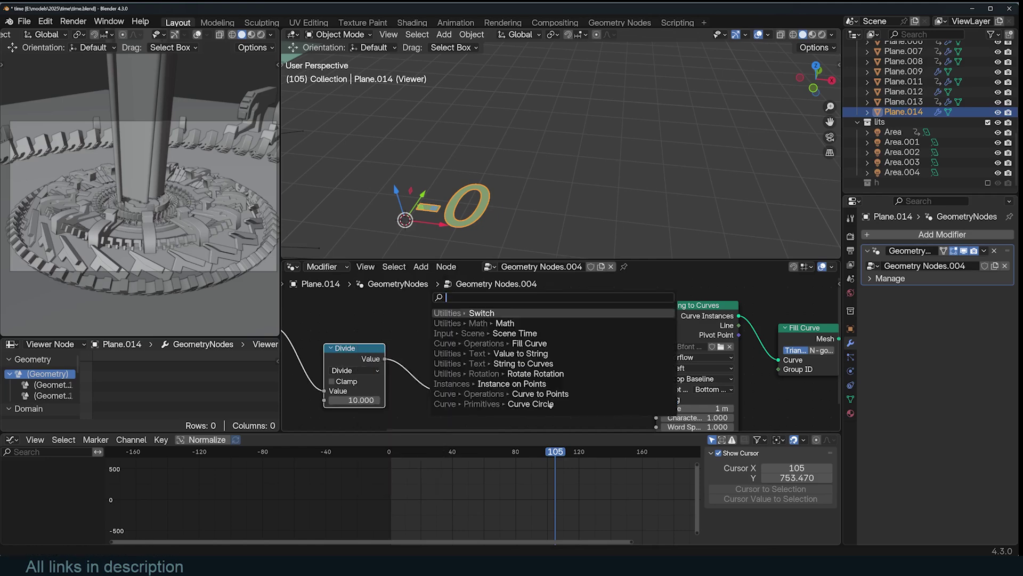
pyautogui.write('gre')
pyautogui.press('Return')
pyautogui.click(449, 312)
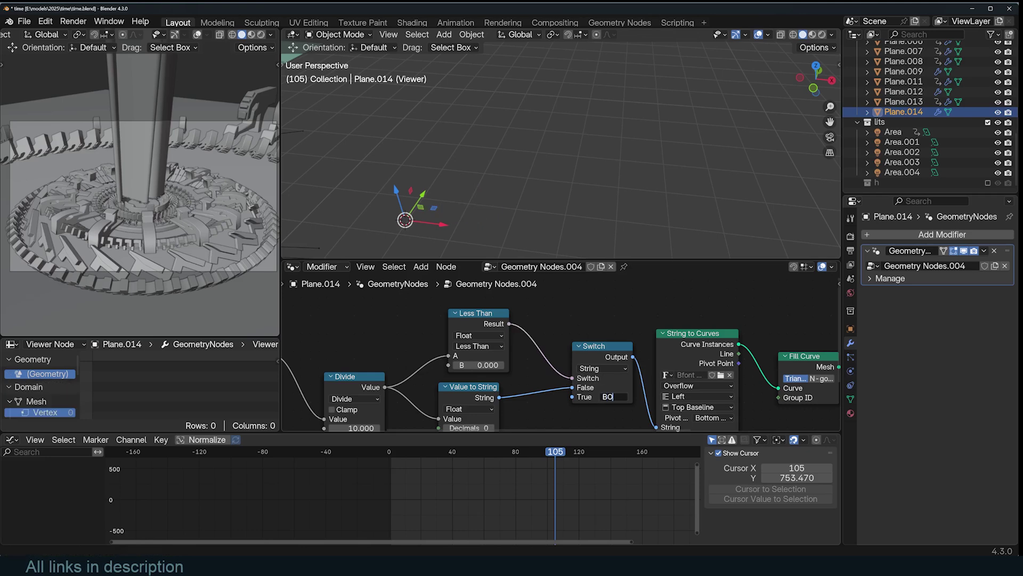
# - Play the countdown from the start of the timeline to check the switch from numbers to the BOOM text
pyautogui.hotkey('shift', 'Left')
pyautogui.press('space')
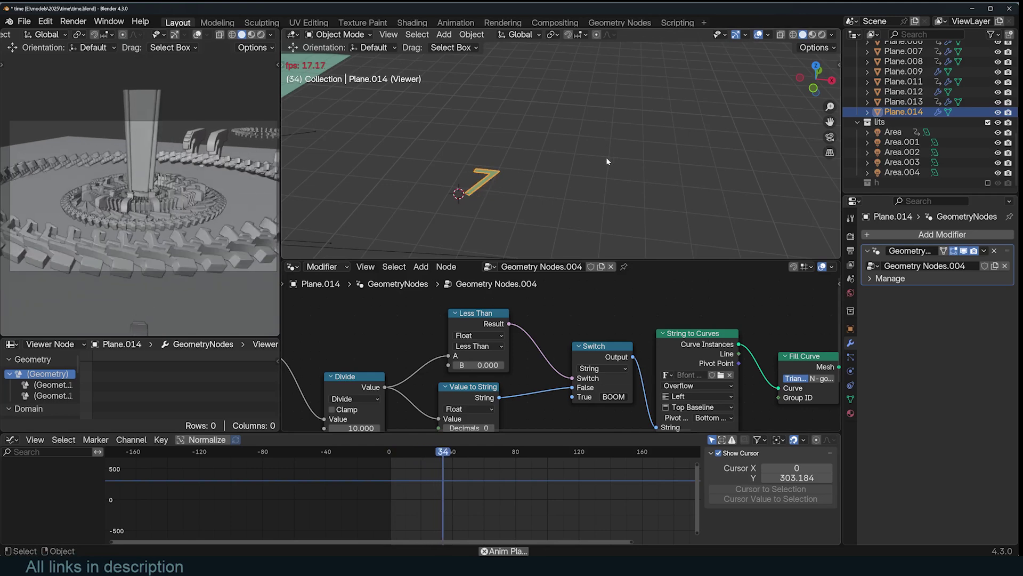
pyautogui.press('space')
pyautogui.keyDown('shift'); pyautogui.rightClick(390, 462); pyautogui.keyUp('shift')
pyautogui.press('space')
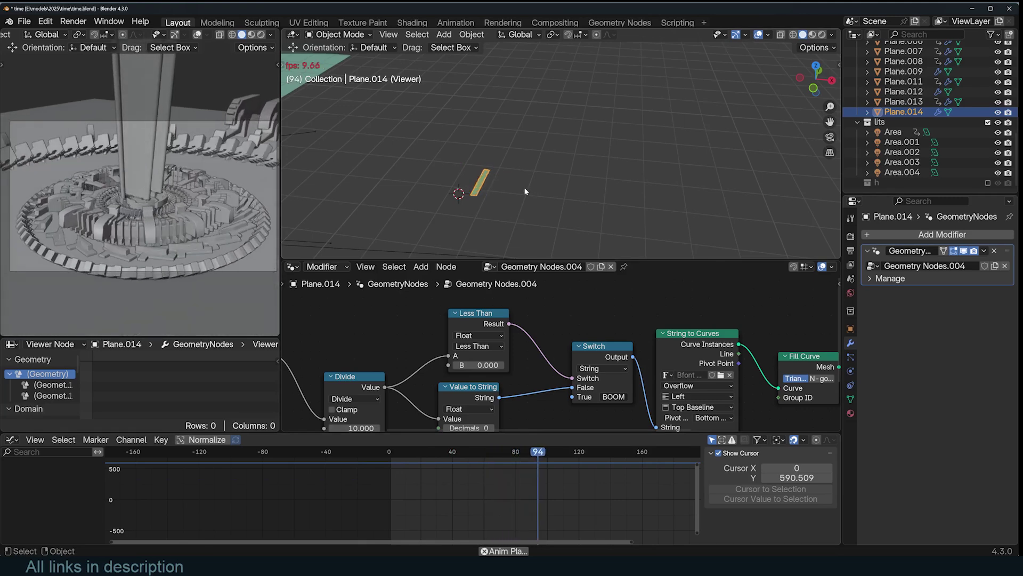
pyautogui.press('space')
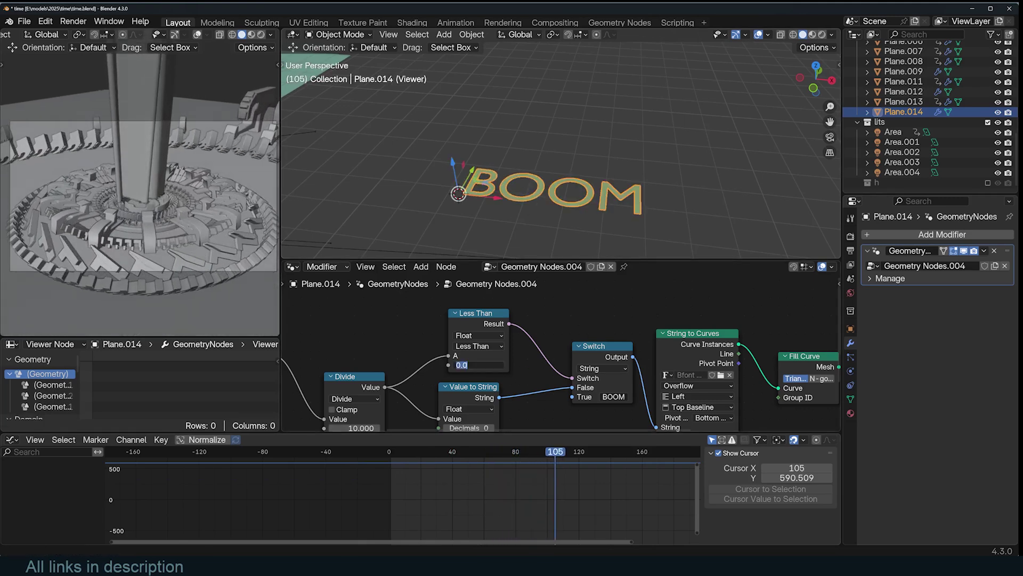
# - Set the Less Than node's B value to 1 and replay the animation from about frame 82
pyautogui.rightClick(520, 496)
pyautogui.press('space')
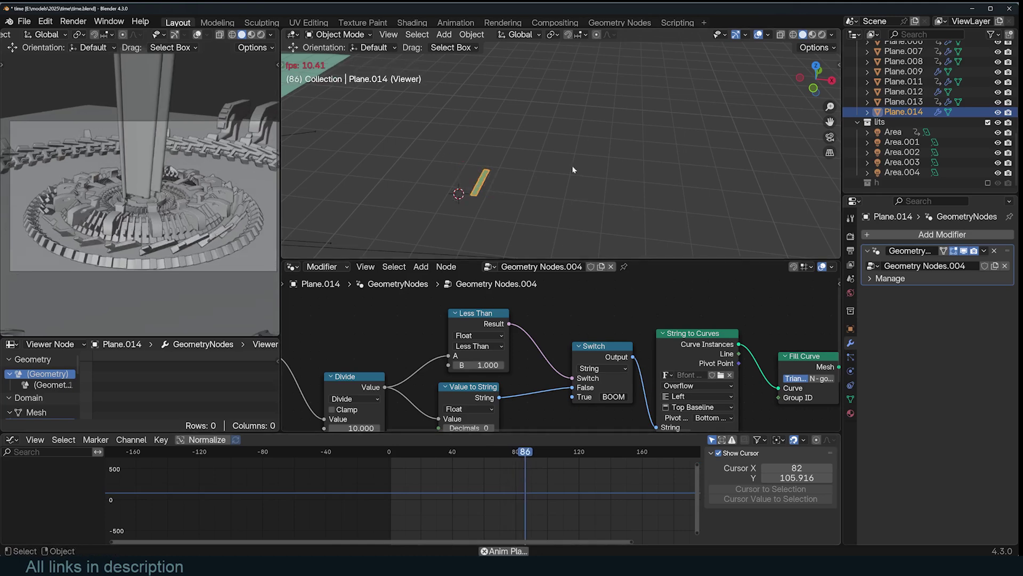
pyautogui.press('space')
# - Review the complete countdown node chain and view the rendered animation
pyautogui.scroll(-5, 603, 296)
pyautogui.moveTo(616, 304); pyautogui.dragTo(542, 299, button='middle')
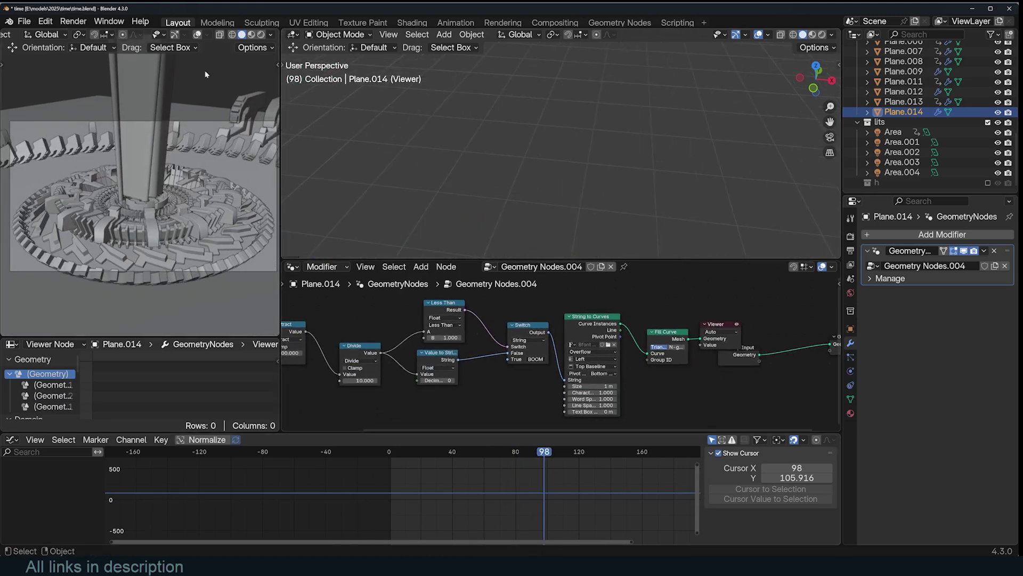
pyautogui.click(66, 23)
pyautogui.click(92, 80)
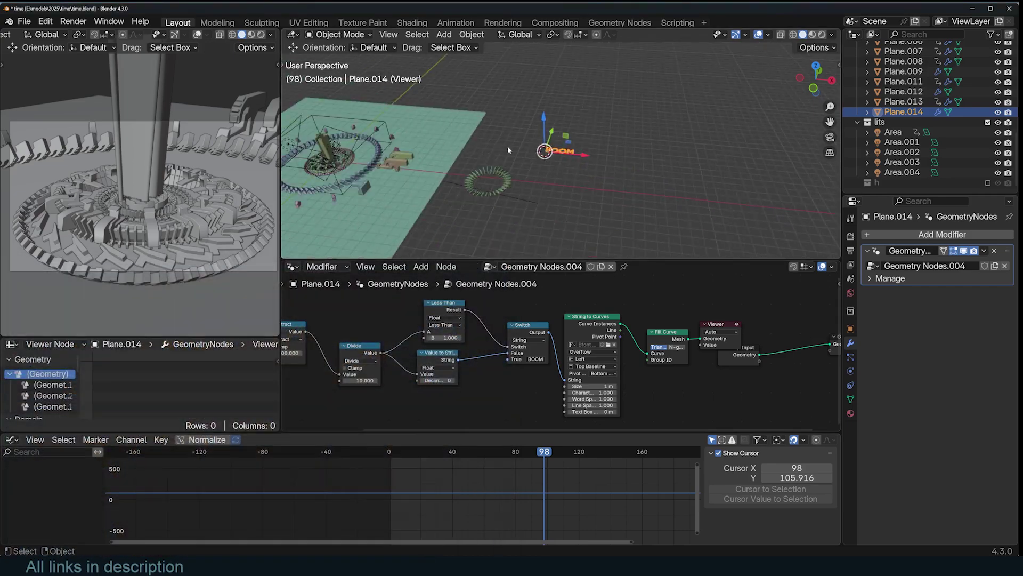
# - Select the number object at the centre of the rings and play the countdown previewed from its Fill Curve node
pyautogui.scroll(5, 507, 146)
pyautogui.click(444, 167)
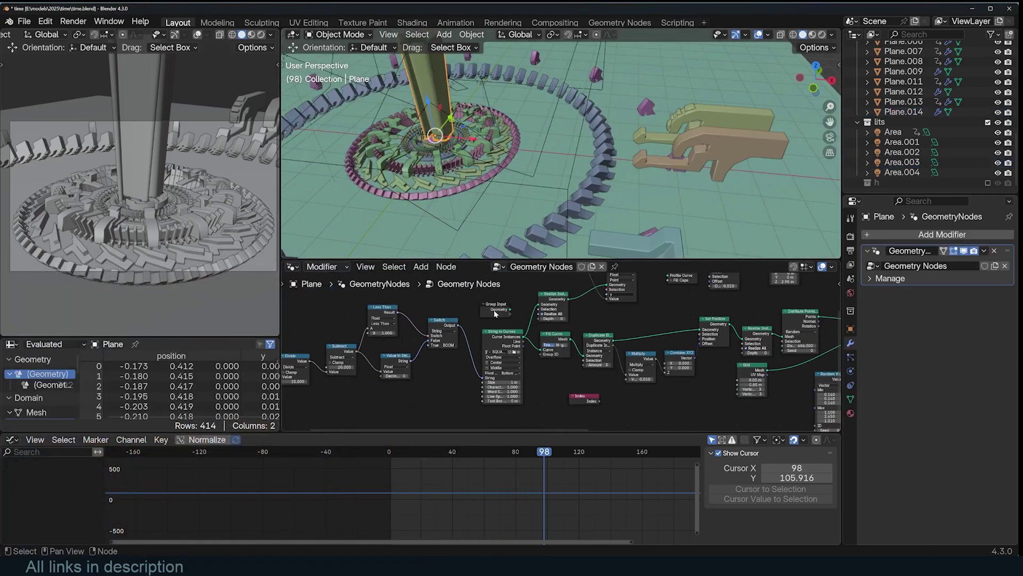
pyautogui.scroll(5, 548, 155)
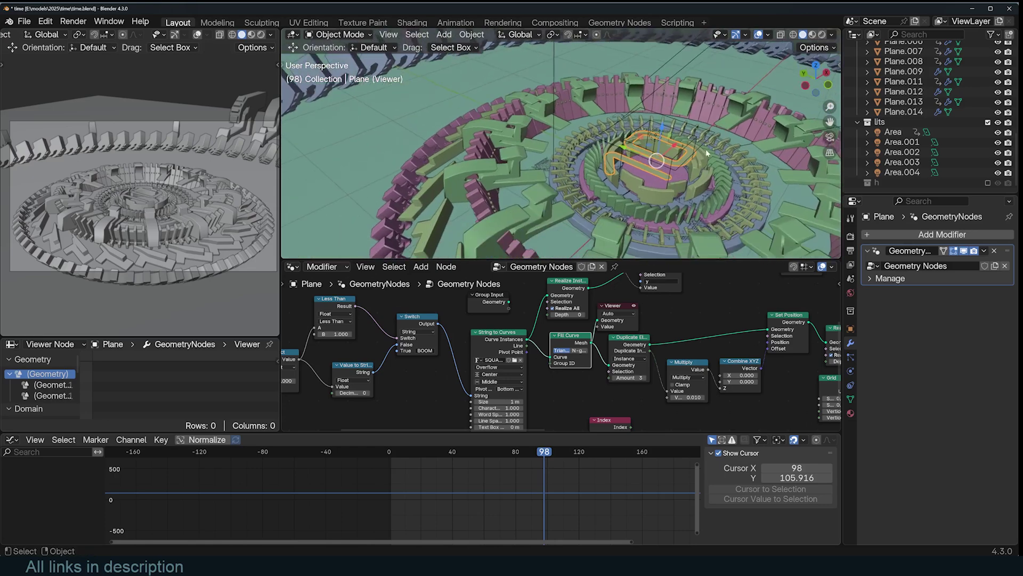
pyautogui.moveTo(706, 153); pyautogui.dragTo(691, 160, button='middle')
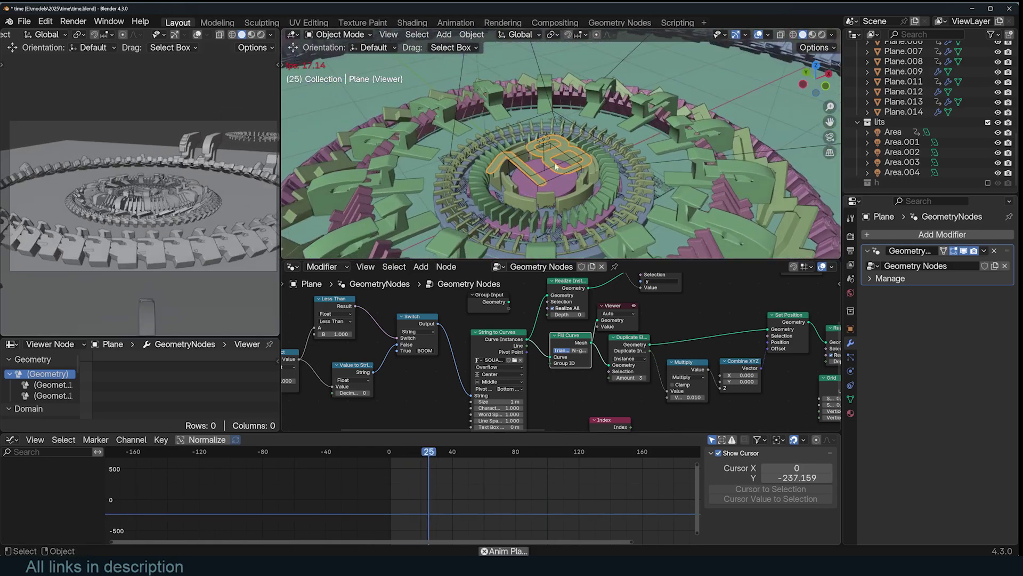
pyautogui.press('space')
# - Preview the Set Position node's stacked number copies up close and set the Duplicate Elements amount to 8
pyautogui.moveTo(641, 349); pyautogui.dragTo(573, 364, button='middle')
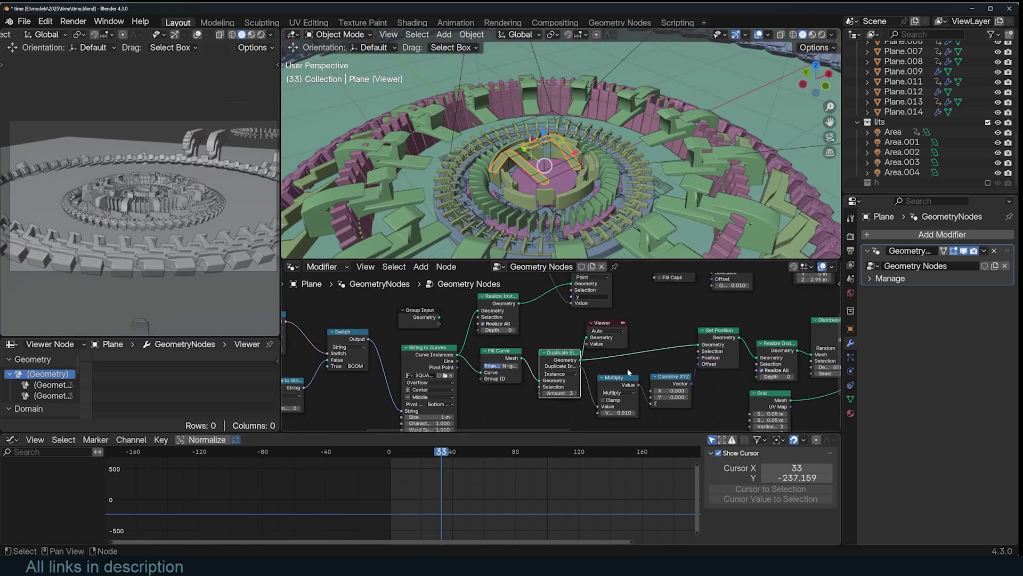
pyautogui.keyDown('ctrl'); pyautogui.keyDown('shift'); pyautogui.click(728, 337); pyautogui.keyUp('shift'); pyautogui.keyUp('ctrl')
pyautogui.scroll(5, 514, 162)
pyautogui.scroll(-5, 514, 148)
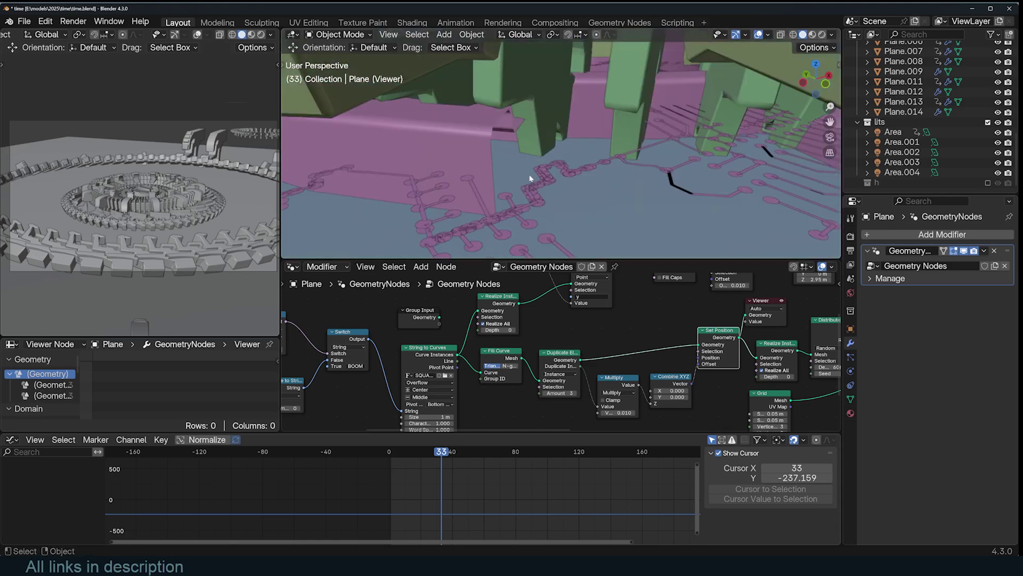
pyautogui.moveTo(533, 178); pyautogui.dragTo(520, 197, button='middle')
pyautogui.scroll(4, 520, 197)
pyautogui.press('KP_Decimal')
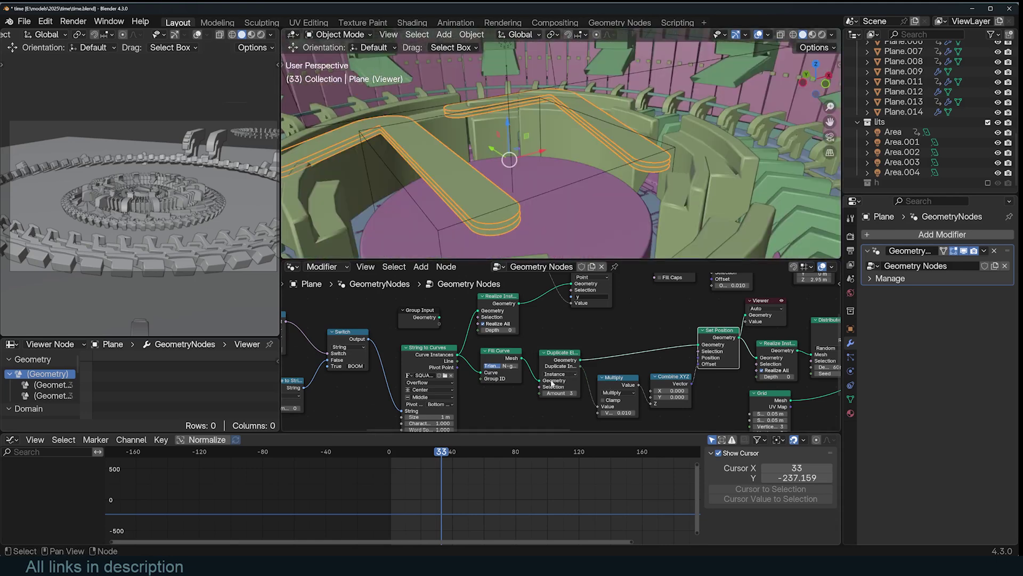
pyautogui.moveTo(557, 393); pyautogui.dragTo(581, 392)
# - Preview the Realize Instances, Distribute Points on Faces and Instance on Points outputs on the stacked numbers
pyautogui.moveTo(707, 384); pyautogui.dragTo(555, 368, button='middle')
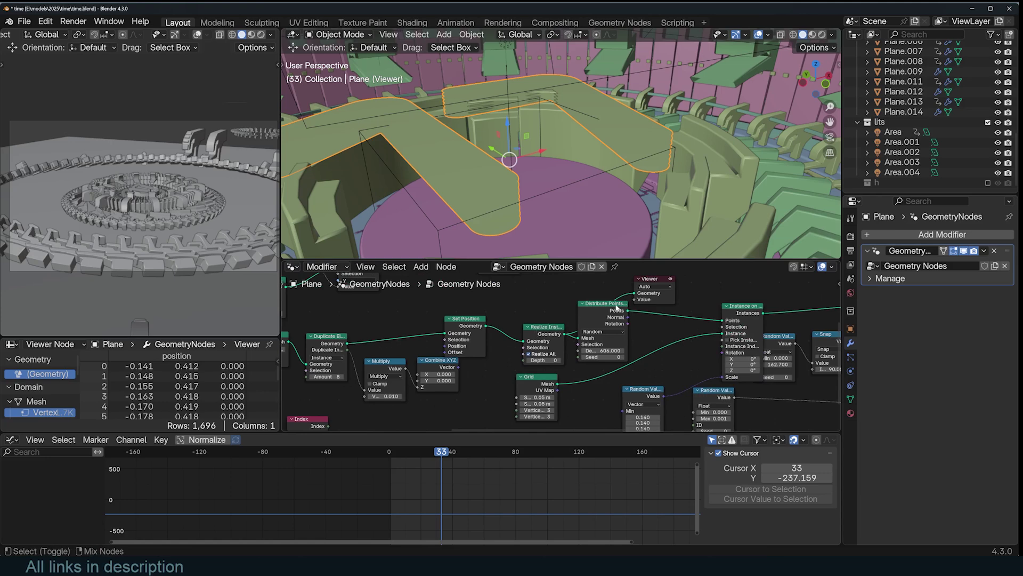
pyautogui.keyDown('ctrl'); pyautogui.keyDown('shift'); pyautogui.click(617, 308); pyautogui.keyUp('shift'); pyautogui.keyUp('ctrl')
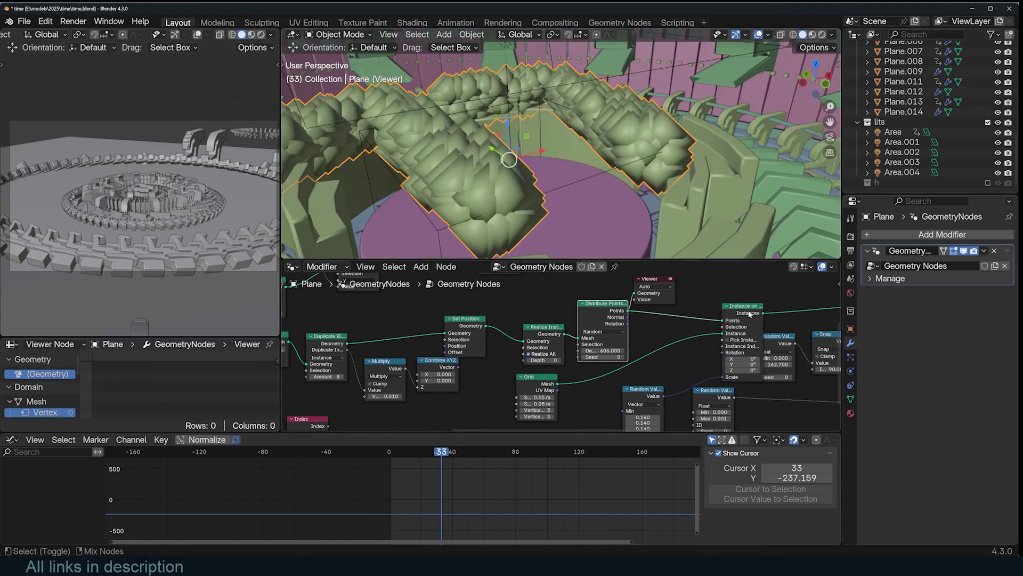
pyautogui.keyDown('ctrl'); pyautogui.keyDown('shift'); pyautogui.click(750, 313); pyautogui.keyUp('shift'); pyautogui.keyUp('ctrl')
pyautogui.moveTo(557, 167); pyautogui.dragTo(548, 139, button='middle')
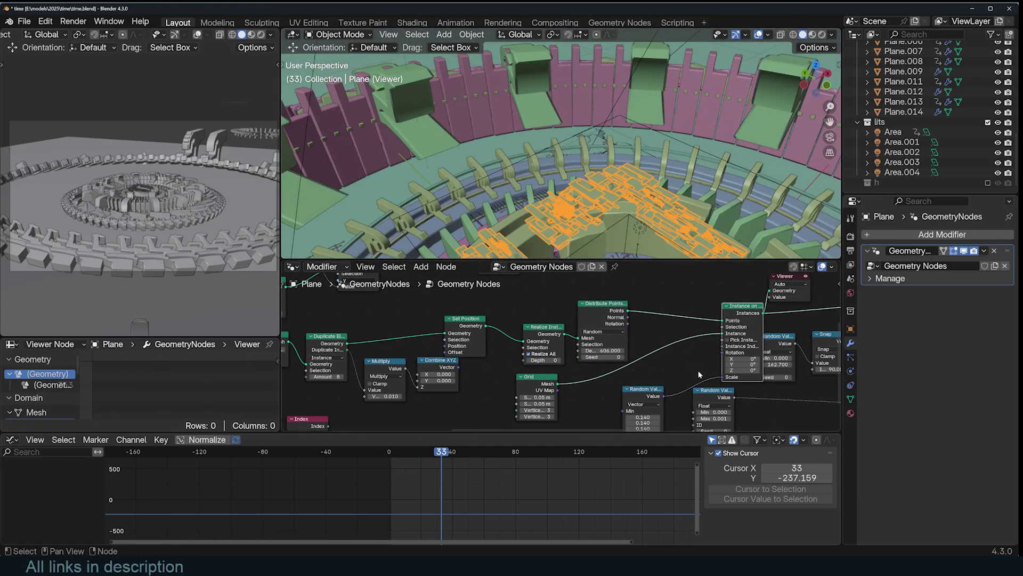
# - Preview the Grid node, isolate the number object in local view, and preview the Instance on Points output again
pyautogui.moveTo(698, 375); pyautogui.dragTo(691, 339, button='middle')
pyautogui.keyDown('ctrl'); pyautogui.keyDown('shift'); pyautogui.click(530, 360); pyautogui.keyUp('shift'); pyautogui.keyUp('ctrl')
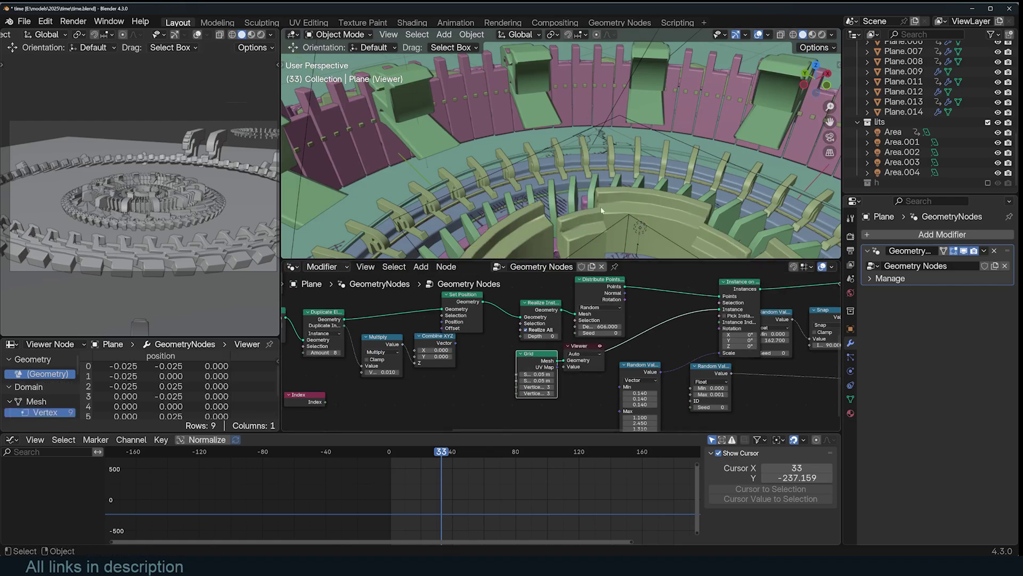
pyautogui.press('/')
pyautogui.scroll(2, 738, 294)
pyautogui.keyDown('ctrl'); pyautogui.keyDown('shift'); pyautogui.click(771, 279); pyautogui.keyUp('shift'); pyautogui.keyUp('ctrl')
pyautogui.scroll(2, 552, 168)
pyautogui.moveTo(553, 168)
pyautogui.mouseDown(button='middle')
pyautogui.moveTo(566, 159)
pyautogui.moveTo(560, 115)
pyautogui.moveTo(559, 160)
pyautogui.mouseUp(button='middle')
pyautogui.scroll(-1, 666, 293)
pyautogui.scroll(-2, 673, 234)
pyautogui.moveTo(729, 327); pyautogui.dragTo(480, 352, button='middle')
# - Play the countdown through frame 37 and inspect the numbers built from instanced grids
pyautogui.press('space')
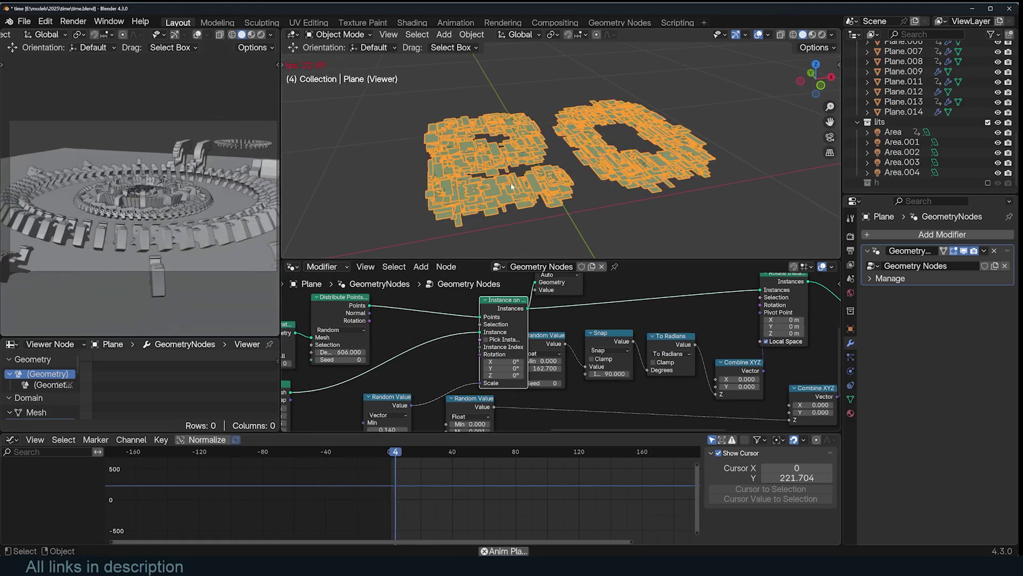
pyautogui.press('space')
pyautogui.scroll(1, 555, 159)
pyautogui.moveTo(555, 159); pyautogui.dragTo(581, 195, button='middle')
pyautogui.hotkey('alt', 'a')
pyautogui.press('a')
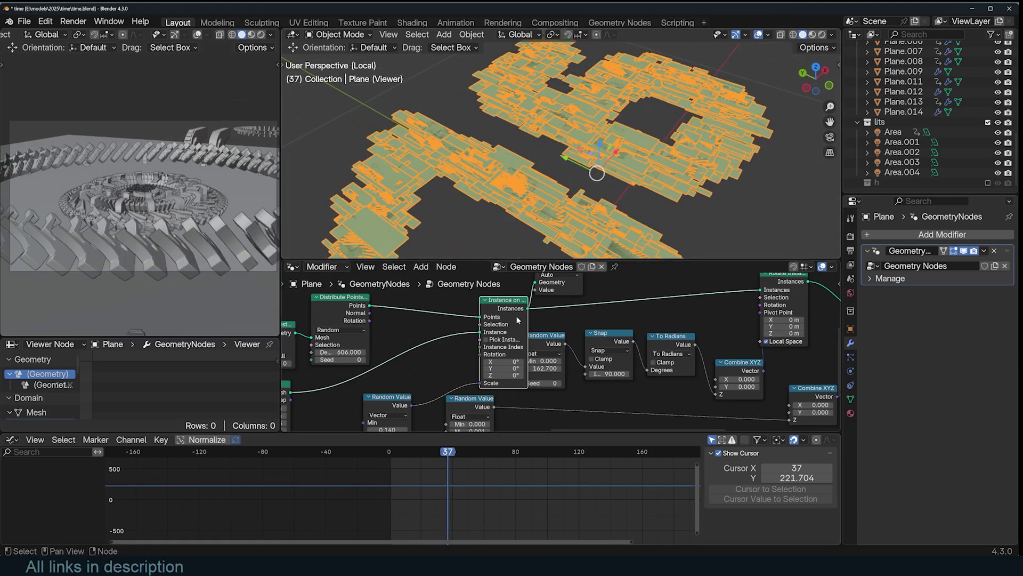
# - Move the float Random Value node aside and disconnect the vector Random Value from the Scale input of Instance on Points
pyautogui.scroll(3, 480, 351)
pyautogui.moveTo(480, 351); pyautogui.dragTo(569, 287, button='middle')
pyautogui.moveTo(478, 355); pyautogui.dragTo(465, 344)
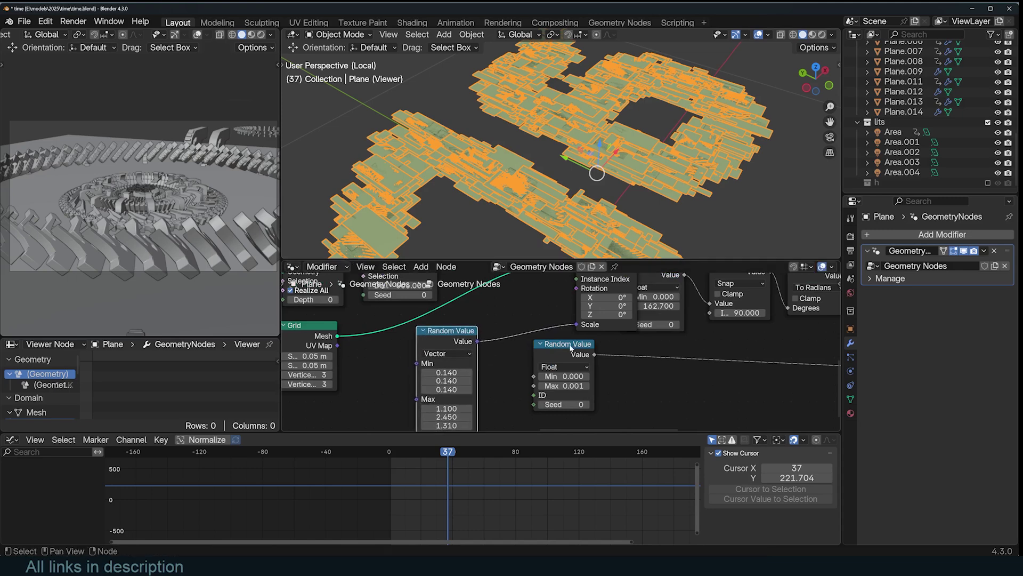
pyautogui.moveTo(571, 349); pyautogui.dragTo(688, 394)
pyautogui.moveTo(576, 324); pyautogui.dragTo(554, 312)
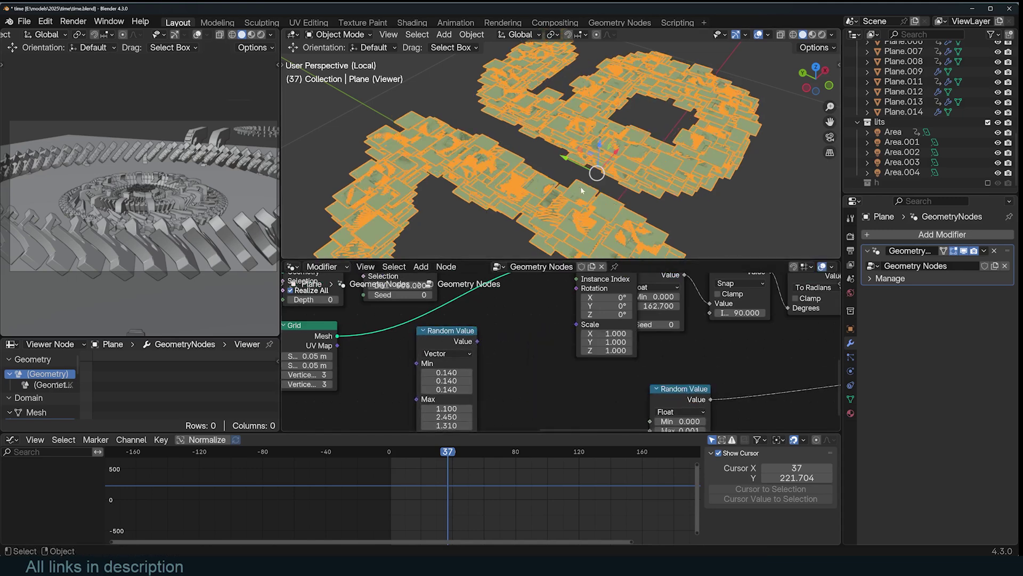
# - Switch the viewport to Material Preview and reconnect the vector Random Value to the Scale input of Instance on Points
pyautogui.scroll(-4, 581, 186)
pyautogui.moveTo(580, 187); pyautogui.dragTo(530, 196, button='middle')
pyautogui.hotkey('alt', 'a')
pyautogui.click(812, 34)
pyautogui.scroll(2, 746, 69)
pyautogui.moveTo(746, 69); pyautogui.dragTo(688, 144, button='middle')
pyautogui.moveTo(579, 329); pyautogui.dragTo(577, 325)
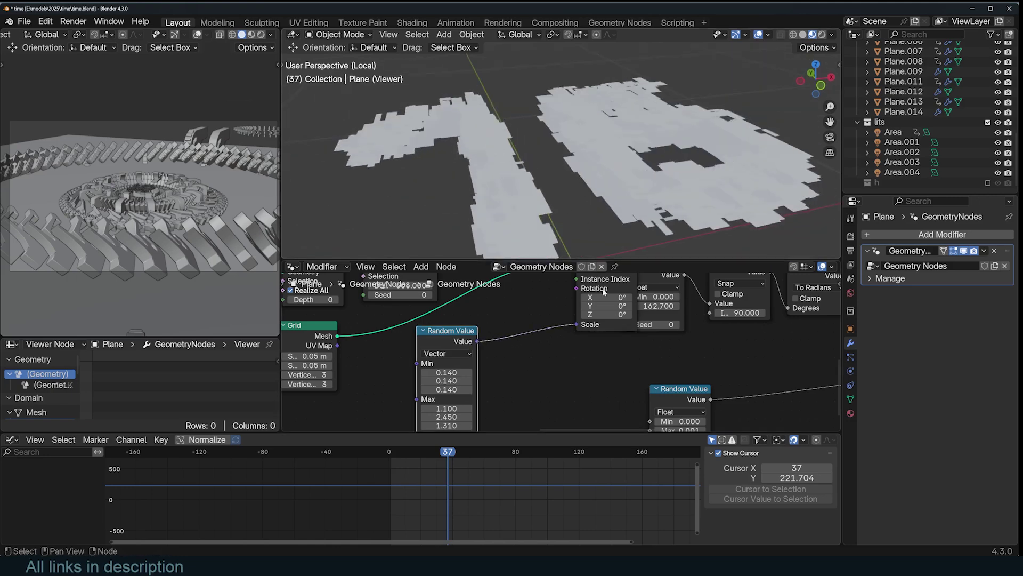
# - Follow the Snap, To Radians and Combine XYZ chain and preview the Rotate Instances output
pyautogui.scroll(-2, 599, 176)
pyautogui.moveTo(598, 175); pyautogui.dragTo(600, 198, button='middle')
pyautogui.scroll(-3, 623, 350)
pyautogui.moveTo(624, 350); pyautogui.dragTo(444, 400, button='middle')
pyautogui.moveTo(522, 347); pyautogui.dragTo(492, 382, button='middle')
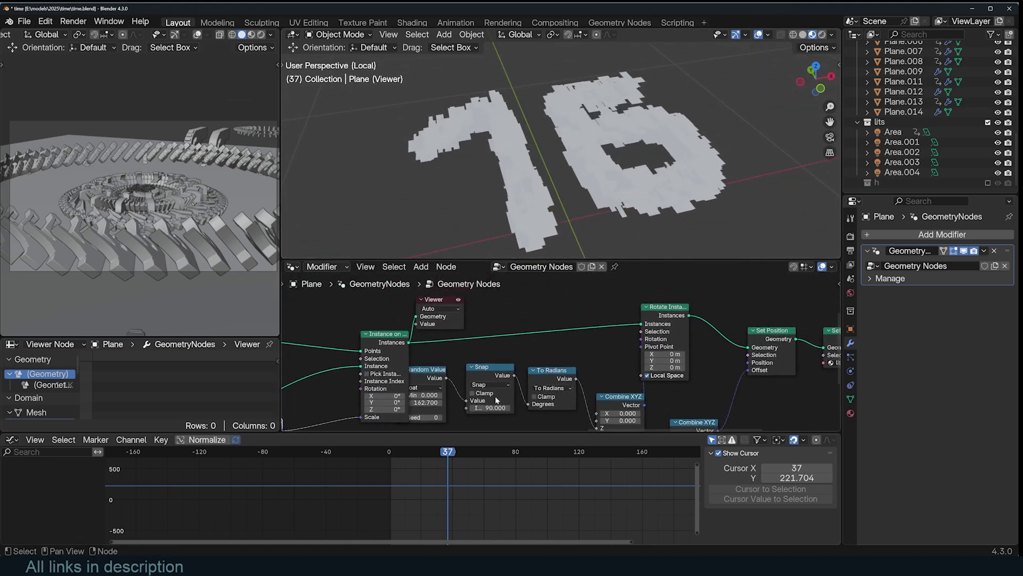
pyautogui.scroll(-1, 685, 327)
pyautogui.moveTo(686, 327); pyautogui.dragTo(504, 314, button='middle')
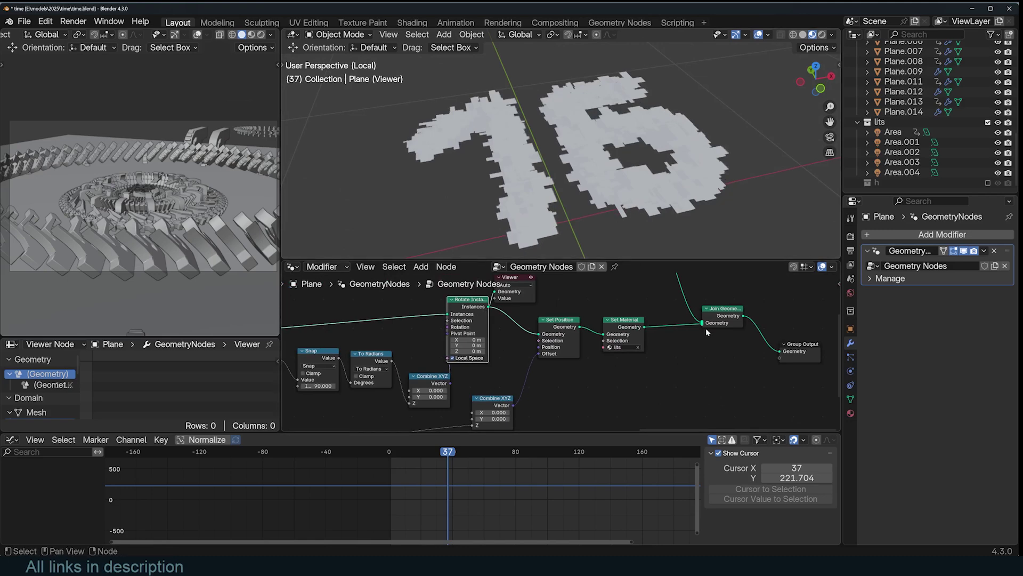
# - Preview the Join Geometry output and view the complete number effect from farther away
pyautogui.keyDown('ctrl'); pyautogui.keyDown('shift'); pyautogui.click(723, 321); pyautogui.keyUp('shift'); pyautogui.keyUp('ctrl')
pyautogui.scroll(-4, 653, 181)
pyautogui.moveTo(654, 181); pyautogui.dragTo(614, 166, button='middle')
pyautogui.scroll(-5, 614, 166)
pyautogui.scroll(3, 615, 166)
# - Go back to the start of the outline branch and preview the String to Curves and Realize Instances outputs
pyautogui.moveTo(383, 336); pyautogui.dragTo(642, 356, button='middle')
pyautogui.moveTo(334, 386); pyautogui.dragTo(463, 363, button='middle')
pyautogui.keyDown('ctrl'); pyautogui.scroll(6, 545, 363); pyautogui.keyUp('ctrl')
pyautogui.keyDown('shift'); pyautogui.scroll(-2, 545, 363); pyautogui.keyUp('shift')
pyautogui.keyDown('ctrl'); pyautogui.keyDown('shift'); pyautogui.click(441, 377); pyautogui.keyUp('shift'); pyautogui.keyUp('ctrl')
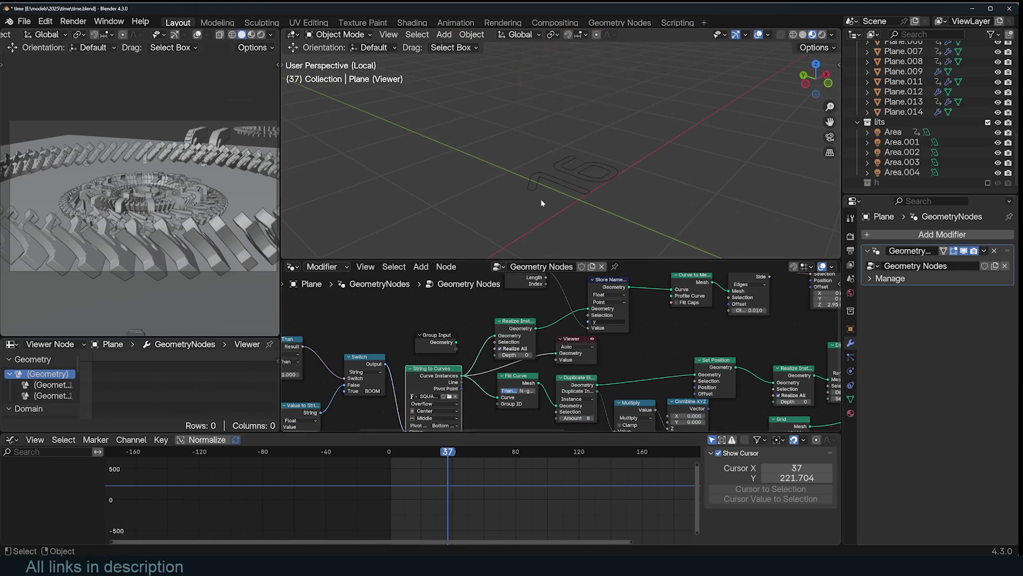
pyautogui.scroll(1, 517, 386)
pyautogui.moveTo(664, 347); pyautogui.dragTo(589, 397, button='middle')
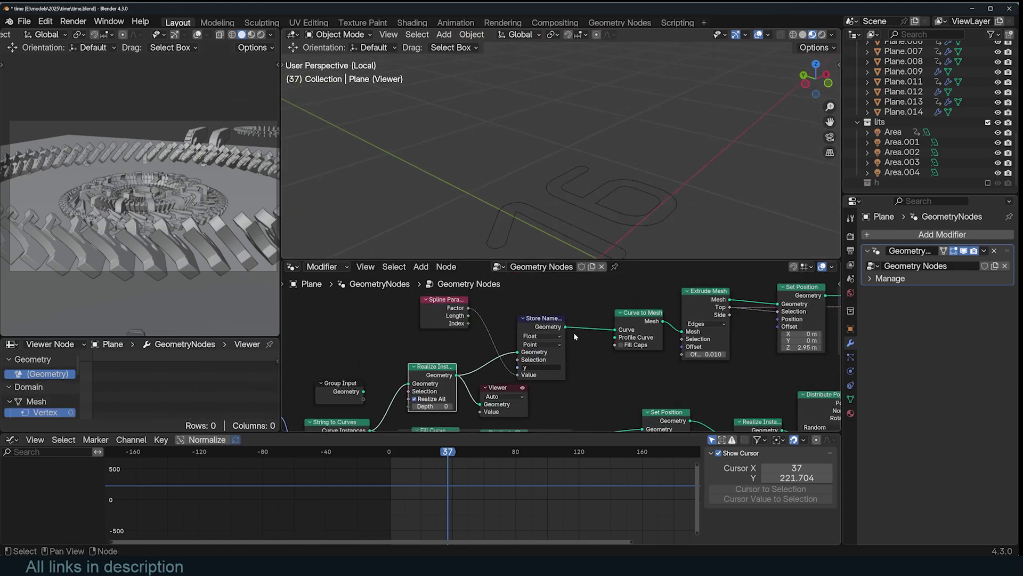
# - Preview the Curve to Mesh node and the Set Position node that follows Extrude Mesh
pyautogui.keyDown('ctrl'); pyautogui.keyDown('shift'); pyautogui.click(646, 320); pyautogui.keyUp('shift'); pyautogui.keyUp('ctrl')
pyautogui.keyDown('ctrl'); pyautogui.scroll(-5, 536, 302); pyautogui.keyUp('ctrl')
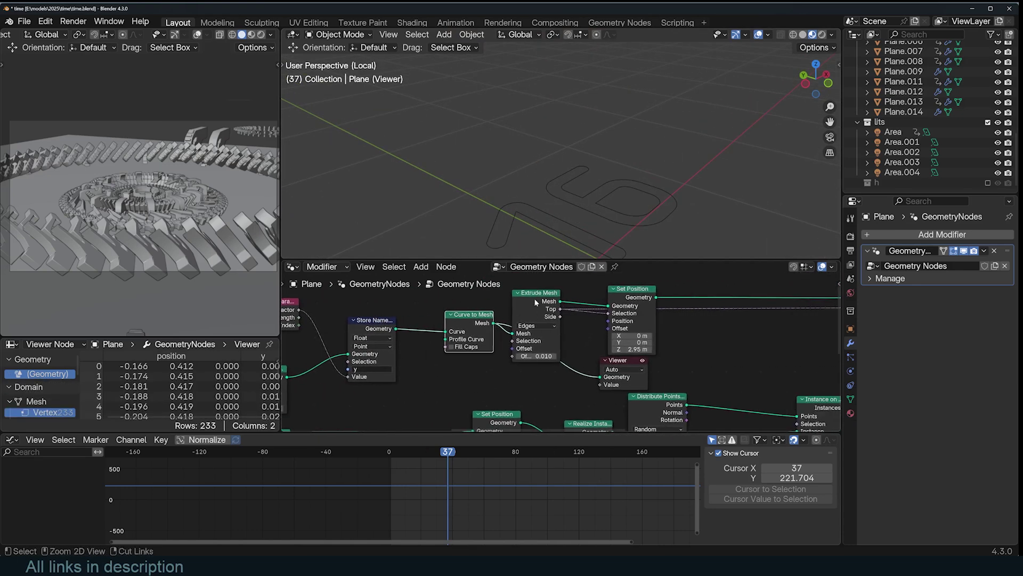
pyautogui.keyDown('ctrl'); pyautogui.keyDown('shift'); pyautogui.click(630, 289); pyautogui.keyUp('shift'); pyautogui.keyUp('ctrl')
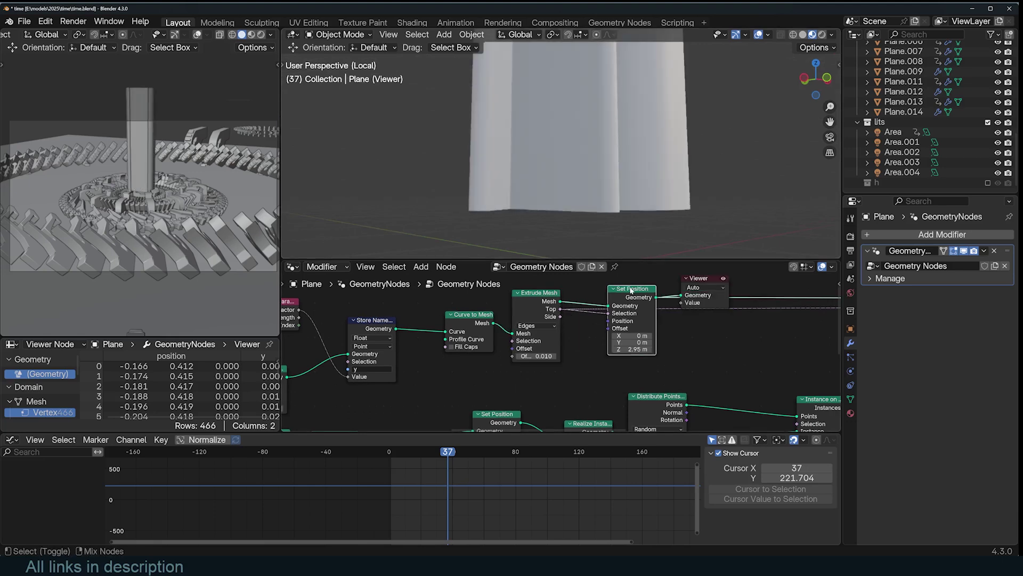
pyautogui.moveTo(624, 182); pyautogui.dragTo(584, 202, button='middle')
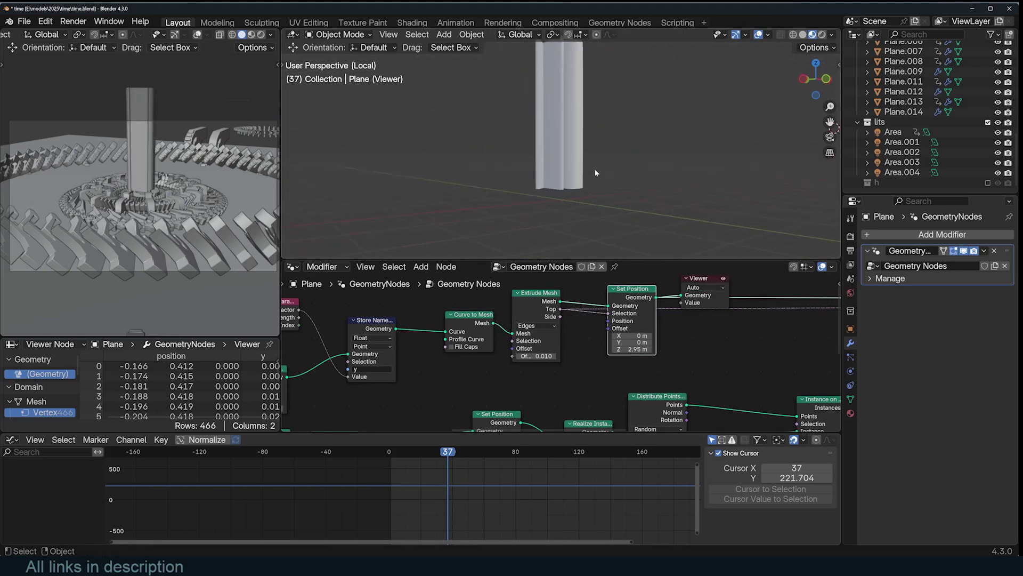
# - Preview the Set Material node with the grad material after Scale Elements
pyautogui.moveTo(701, 379); pyautogui.dragTo(435, 276, button='middle')
pyautogui.moveTo(705, 312); pyautogui.dragTo(420, 338, button='middle')
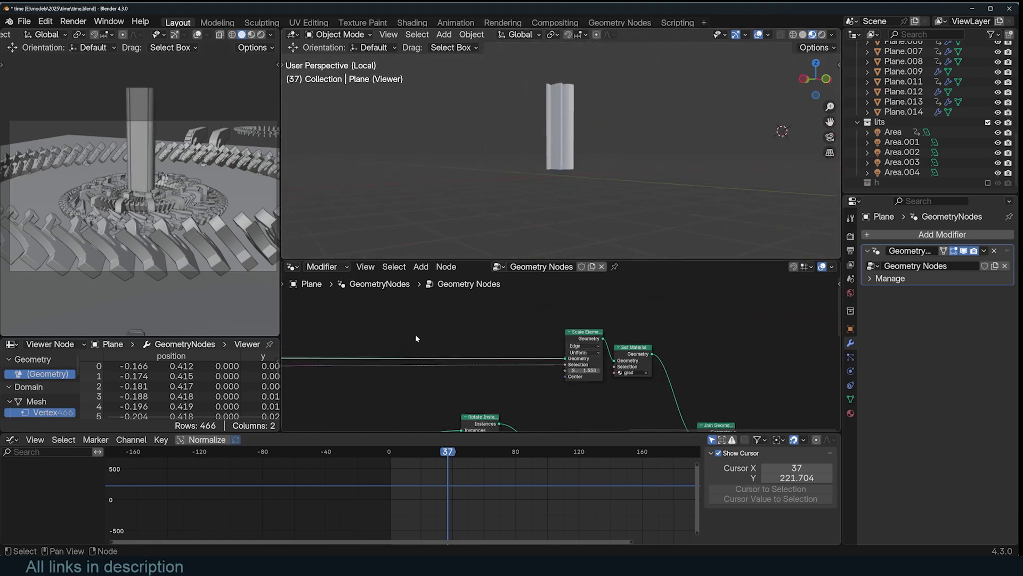
pyautogui.keyDown('ctrl'); pyautogui.keyDown('shift'); pyautogui.click(627, 349); pyautogui.keyUp('shift'); pyautogui.keyUp('ctrl')
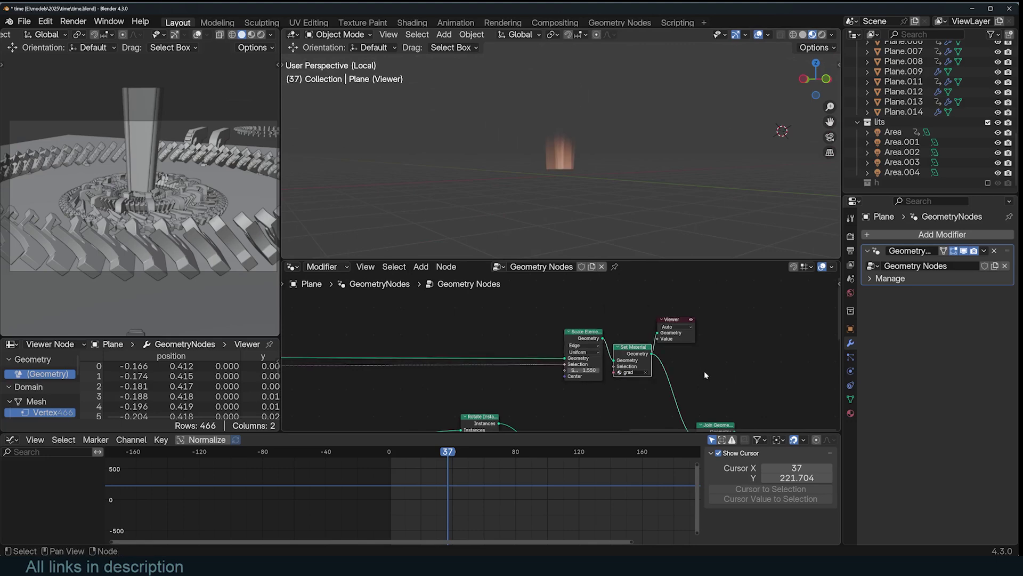
# - Preview the Join Geometry output, orbit around the number effect and play its animation
pyautogui.moveTo(707, 389); pyautogui.dragTo(675, 332, button='middle')
pyautogui.moveTo(554, 143); pyautogui.dragTo(560, 169, button='middle')
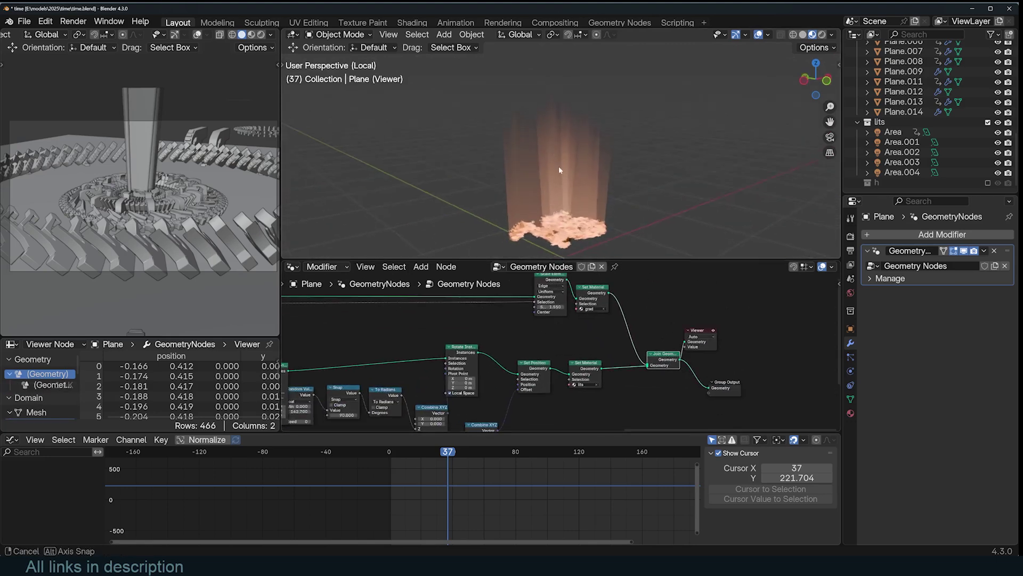
pyautogui.moveTo(671, 148); pyautogui.dragTo(654, 165, button='middle')
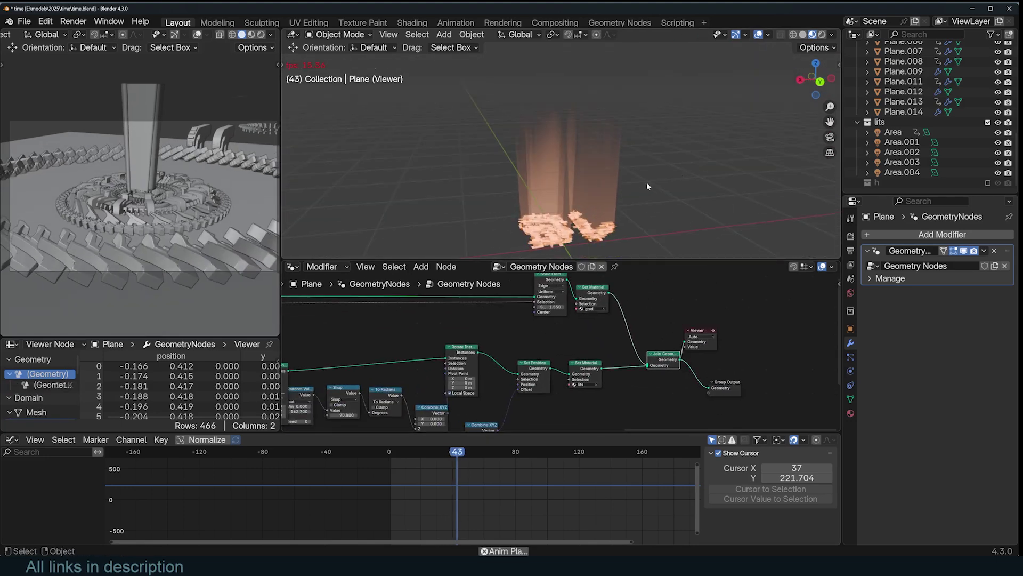
pyautogui.press('space')
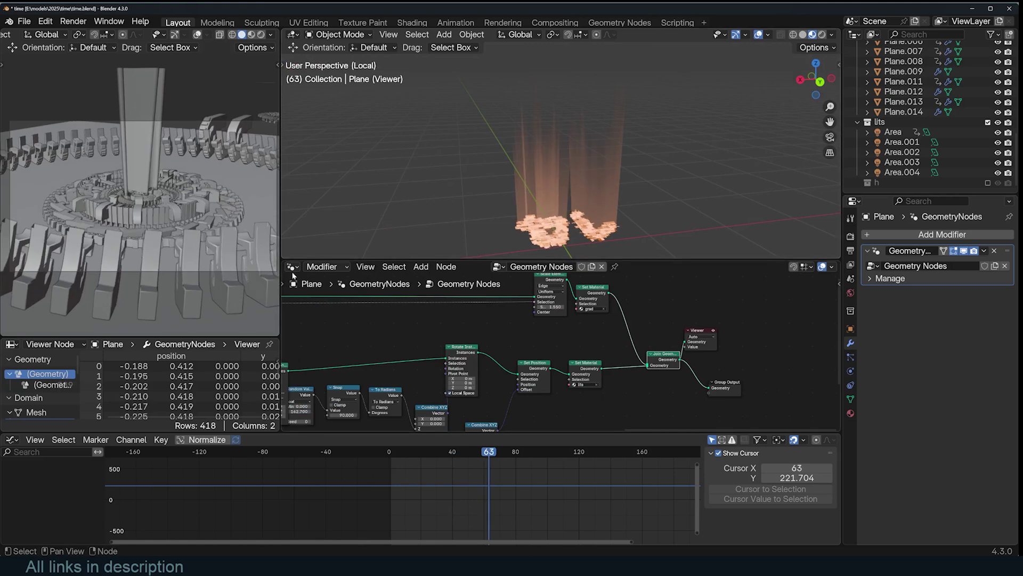
# - Switch the node editor to the Shader Editor for the grad material and open the material properties
pyautogui.click(292, 267)
pyautogui.click(322, 365)
pyautogui.press('Home')
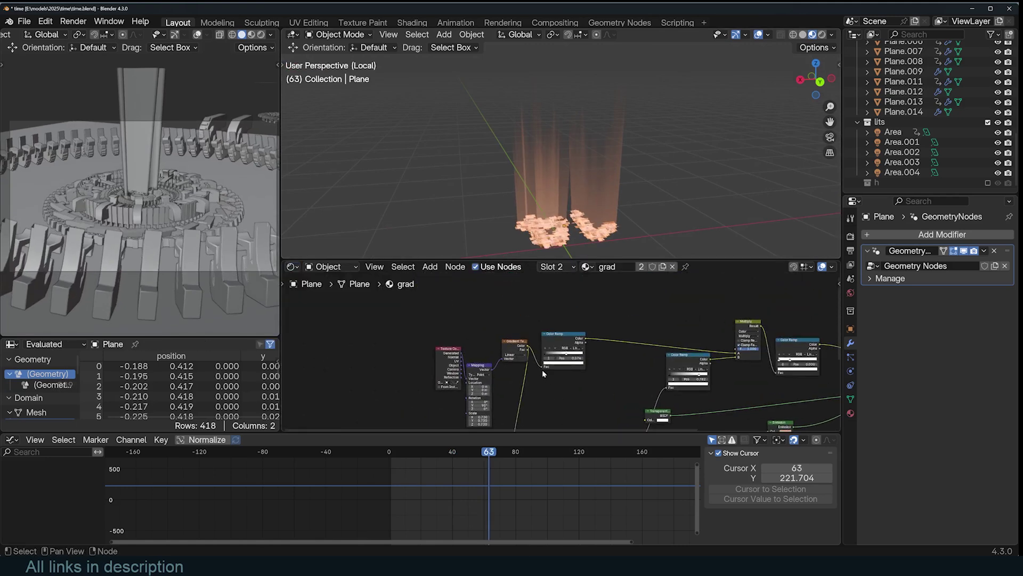
pyautogui.scroll(2, 543, 373)
pyautogui.click(851, 413)
# - Preview the Gradient Texture node of the grad material on the extruded number
pyautogui.moveTo(579, 403); pyautogui.dragTo(578, 387, button='middle')
pyautogui.scroll(1, 577, 387)
pyautogui.keyDown('ctrl'); pyautogui.keyDown('shift'); pyautogui.click(469, 319); pyautogui.keyUp('shift'); pyautogui.keyUp('ctrl')
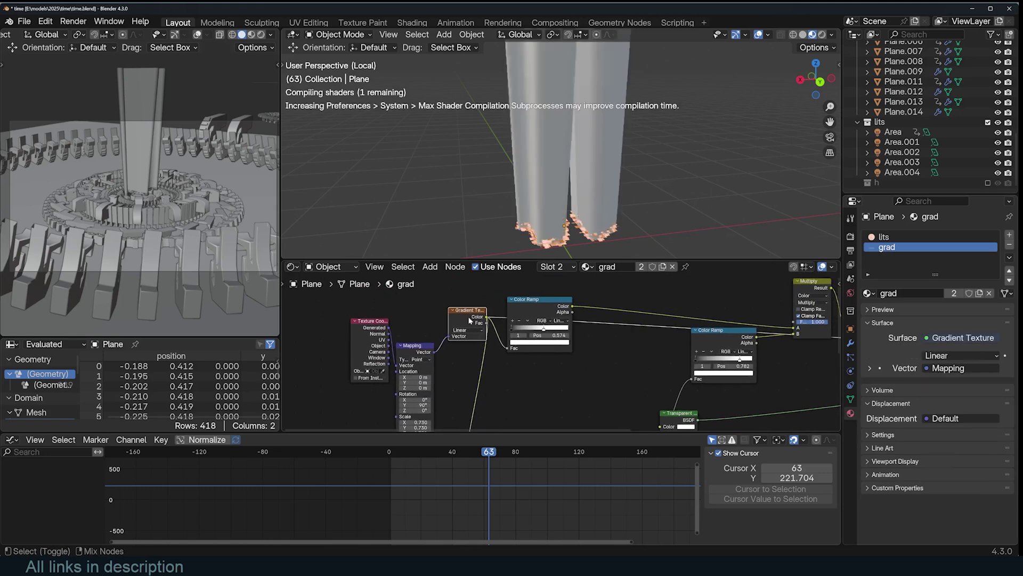
pyautogui.moveTo(549, 187); pyautogui.dragTo(562, 177, button='middle')
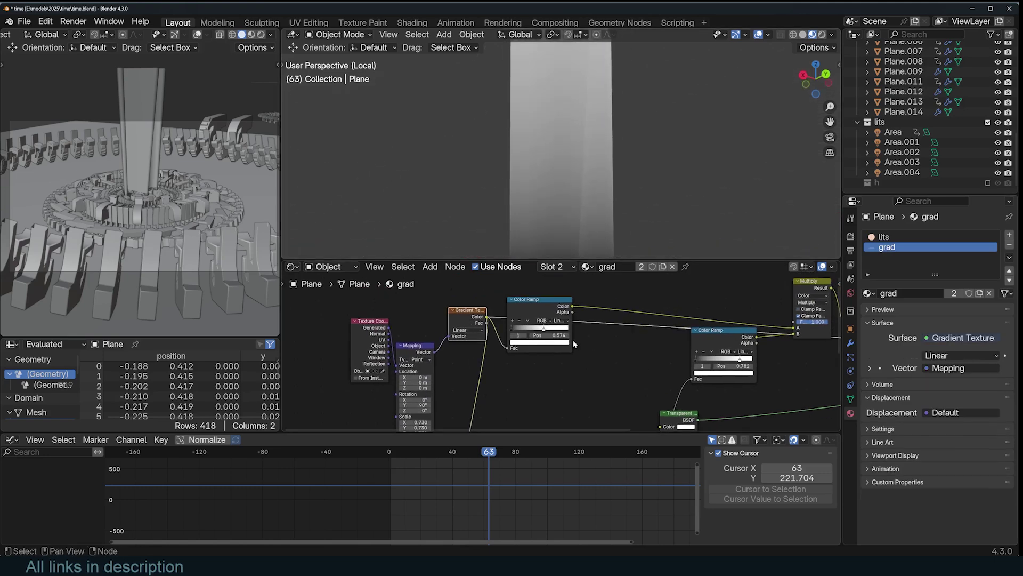
# - Preview the Noise Texture node of the grad material and inspect its streaks around the number beam
pyautogui.scroll(-4, 571, 357)
pyautogui.moveTo(502, 338); pyautogui.dragTo(494, 325, button='middle')
pyautogui.scroll(1, 494, 325)
pyautogui.keyDown('ctrl'); pyautogui.keyDown('shift'); pyautogui.click(537, 367); pyautogui.keyUp('shift'); pyautogui.keyUp('ctrl')
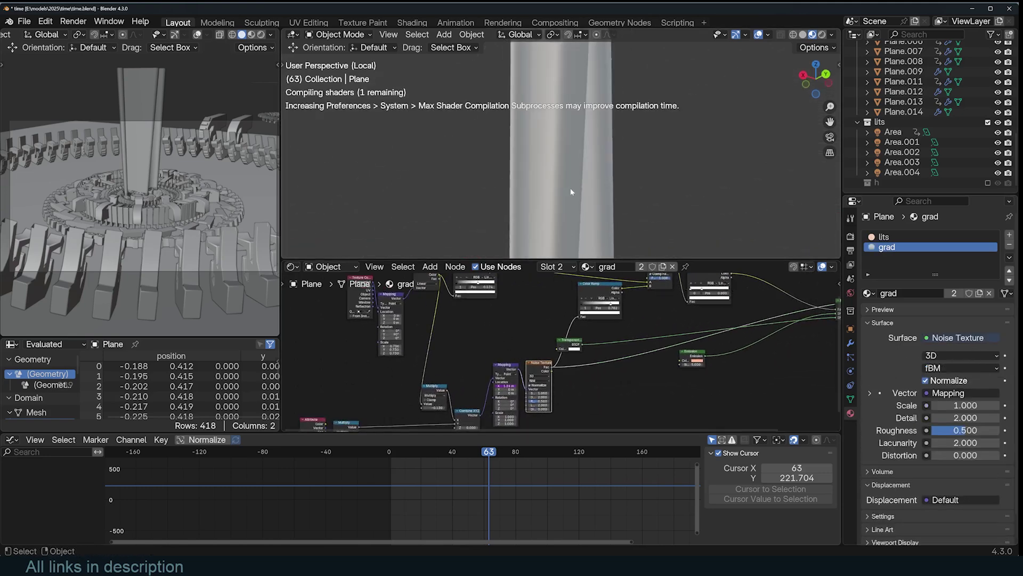
pyautogui.moveTo(569, 189); pyautogui.dragTo(538, 200, button='middle')
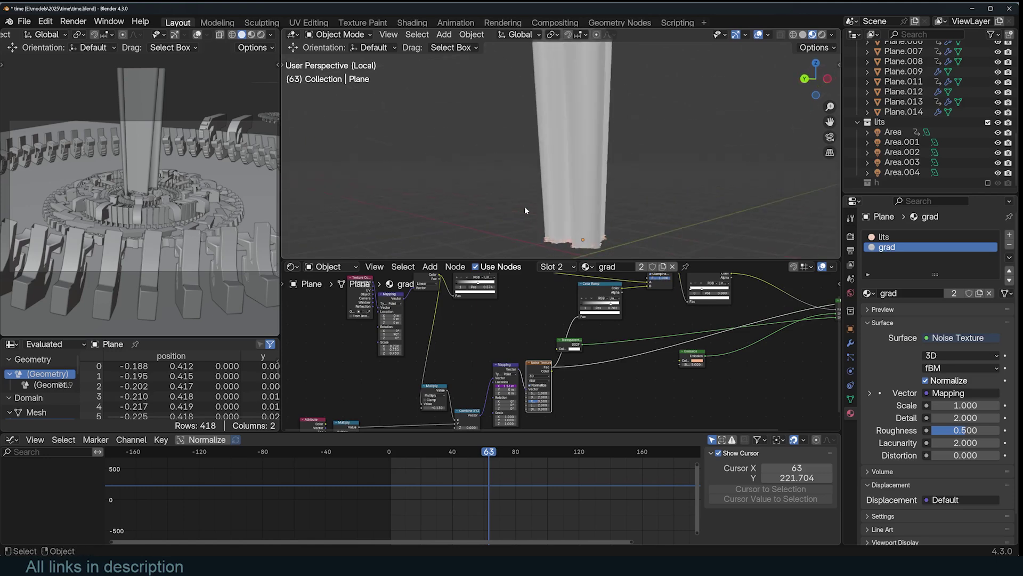
# - Preview the Color Ramp and final Mix Shader of the grad material, and play the beam animation
pyautogui.keyDown('ctrl'); pyautogui.keyDown('shift'); pyautogui.click(593, 289); pyautogui.keyUp('shift'); pyautogui.keyUp('ctrl')
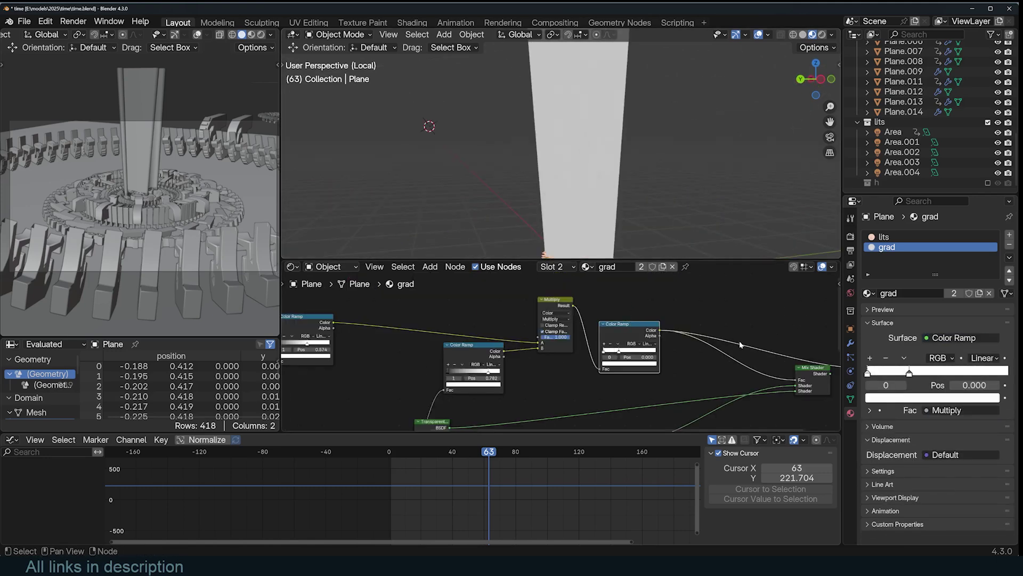
pyautogui.keyDown('ctrl'); pyautogui.keyDown('shift'); pyautogui.click(740, 367); pyautogui.keyUp('shift'); pyautogui.keyUp('ctrl')
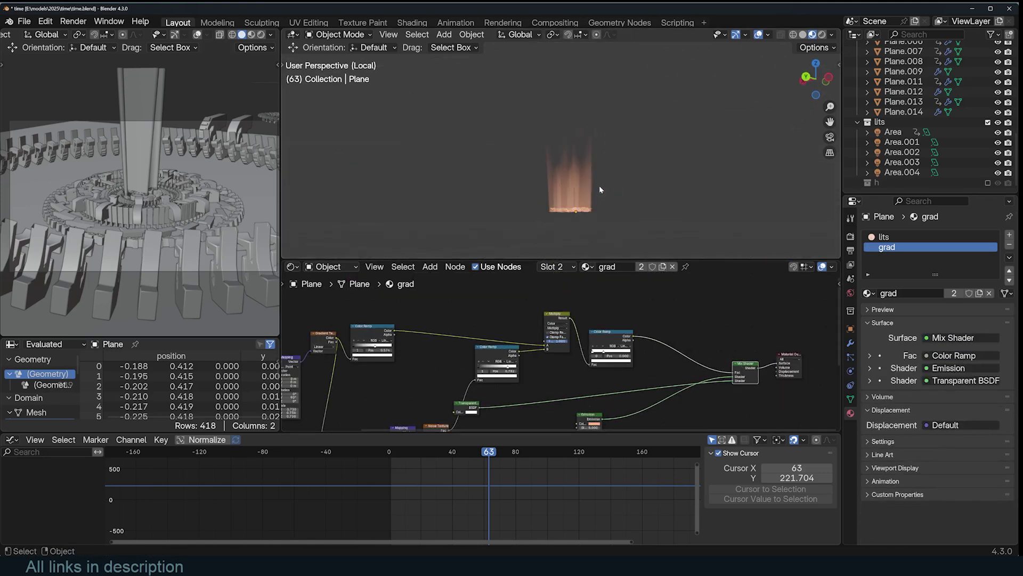
pyautogui.press('space')
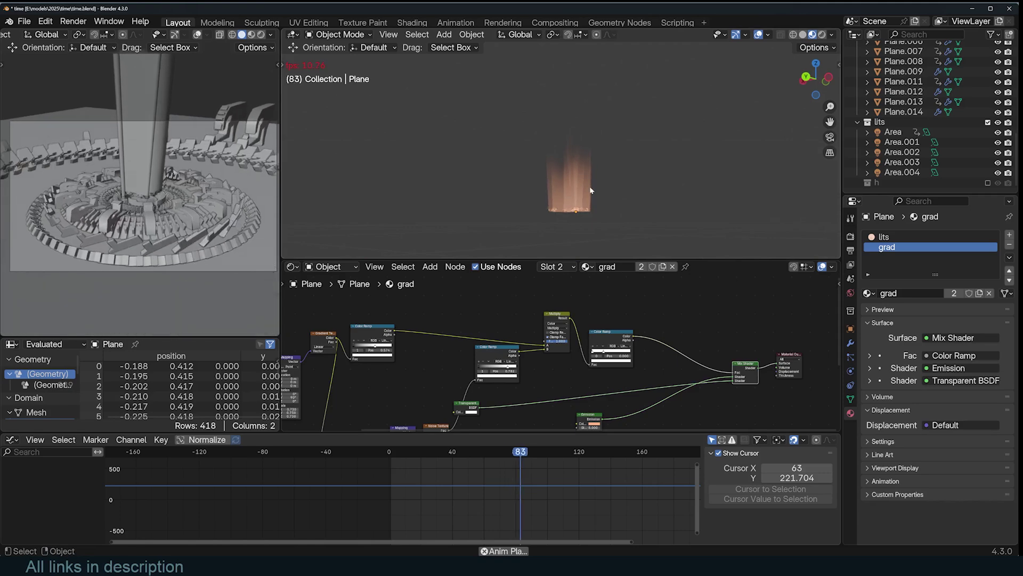
pyautogui.press('space')
# - Inspect the Attribute, Multiply and Combine XYZ nodes feeding the noise mapping while playing the animation briefly
pyautogui.moveTo(388, 347); pyautogui.dragTo(610, 302, button='middle')
pyautogui.moveTo(573, 363); pyautogui.dragTo(610, 318, button='middle')
pyautogui.press('space')
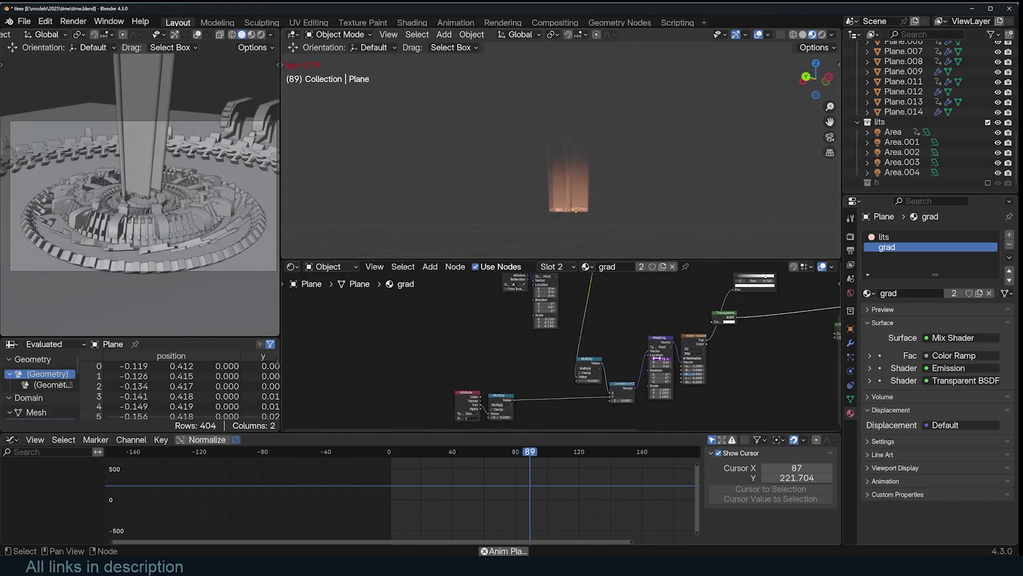
pyautogui.press('space')
pyautogui.scroll(-2, 602, 312)
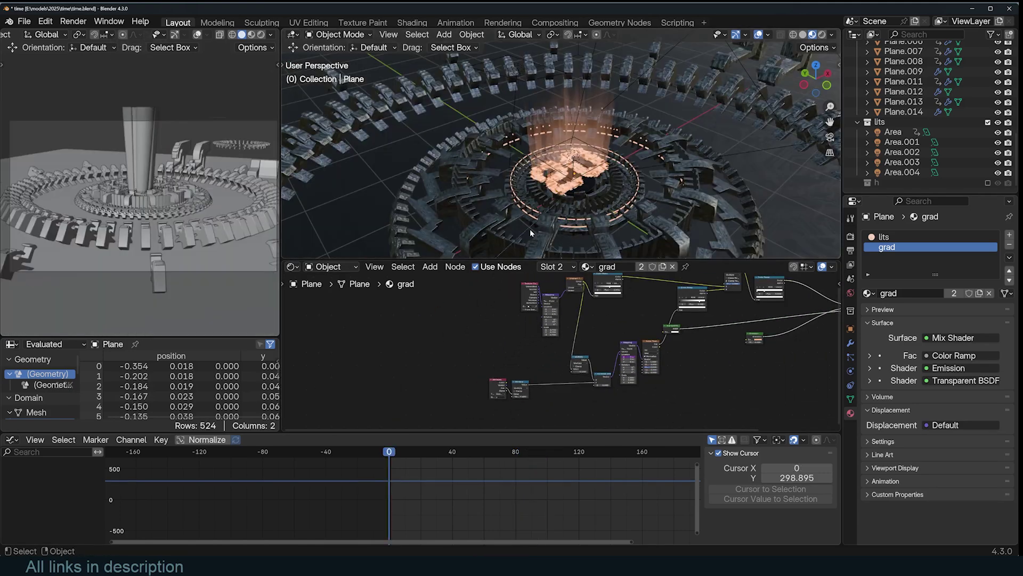
# - Bring the innermost rings into view and select the Plane.003 ring to inspect its rotation curve
pyautogui.keyDown('shift'); pyautogui.moveTo(530, 228); pyautogui.dragTo(548, 137, button='middle'); pyautogui.keyUp('shift')
pyautogui.scroll(-2, 522, 160)
pyautogui.scroll(-5, 528, 171)
pyautogui.click(548, 137)
pyautogui.scroll(-6, 554, 191)
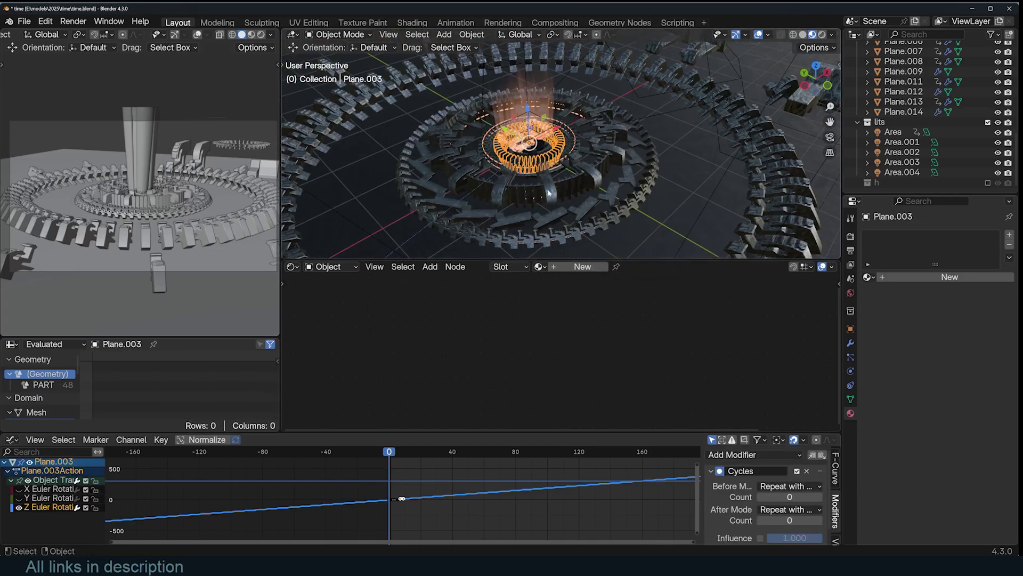
# - Show the modifier properties and select the Plane.002 ring to inspect its instancing settings
pyautogui.click(555, 190)
pyautogui.click(851, 343)
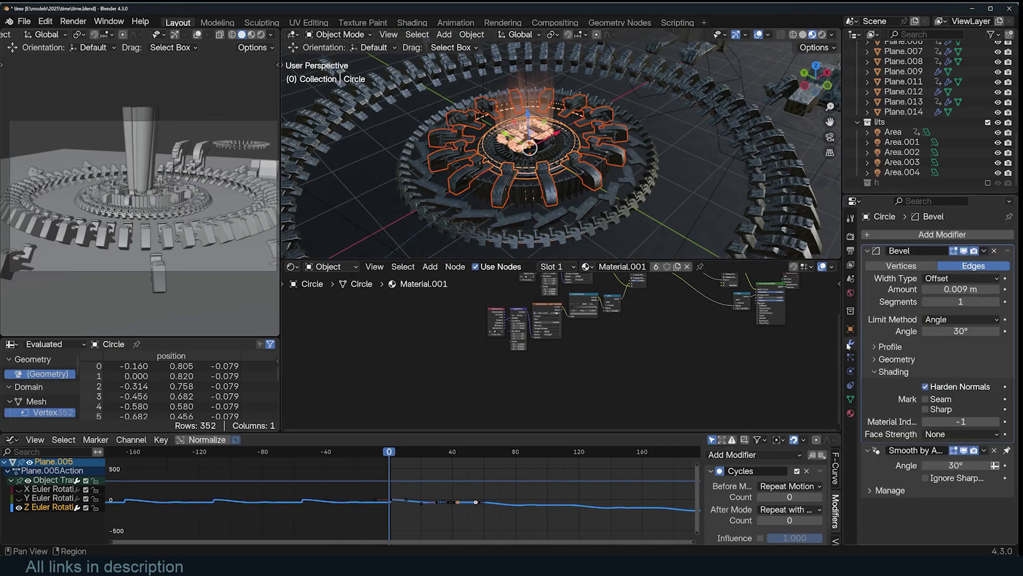
pyautogui.click(558, 169)
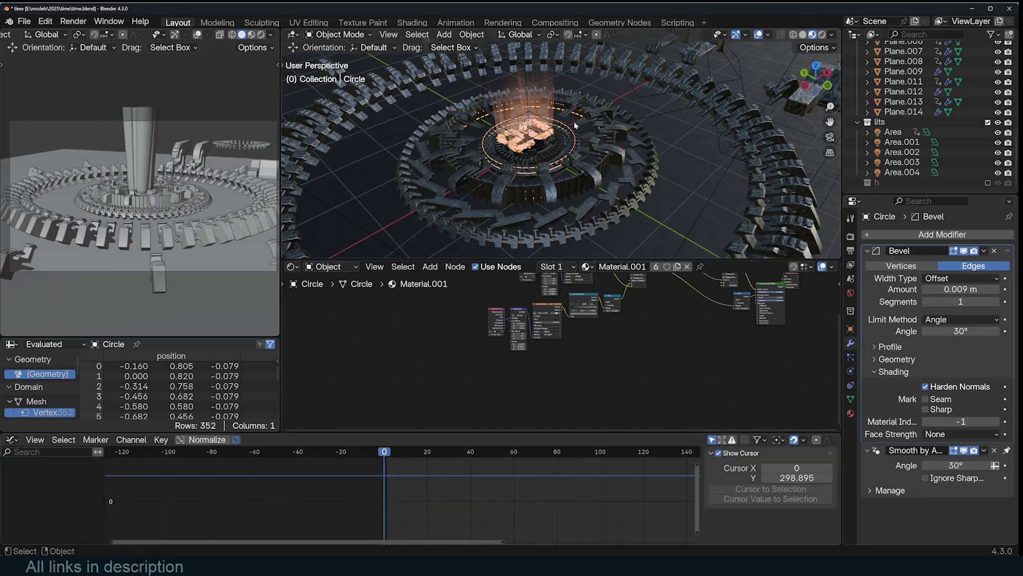
pyautogui.click(568, 160)
pyautogui.click(574, 142)
pyautogui.scroll(4, 573, 142)
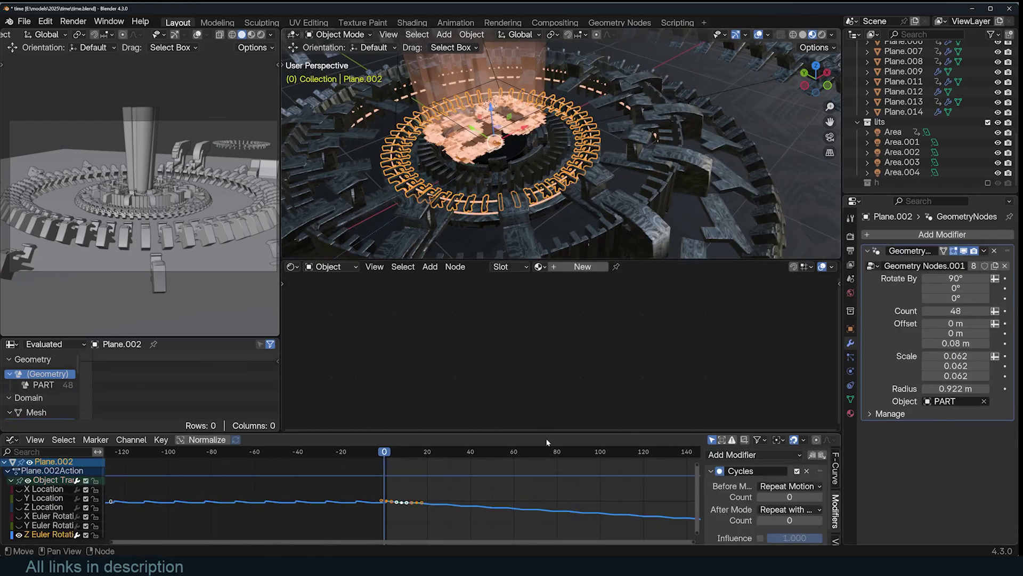
# - Play the ring animation from frame 0 and deselect everything to watch the inner rings
pyautogui.press('space')
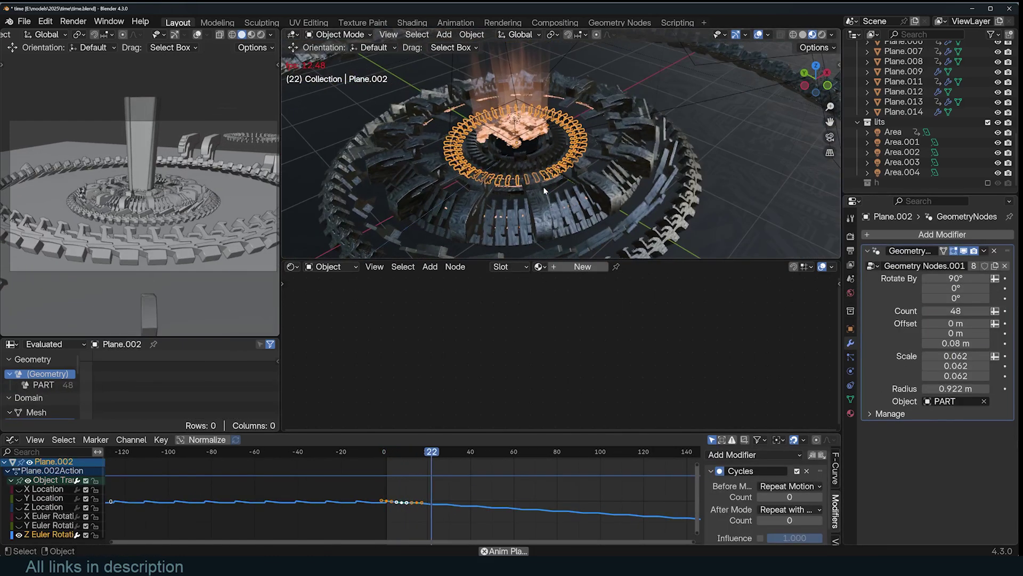
pyautogui.scroll(2, 535, 179)
pyautogui.hotkey('alt', 'a')
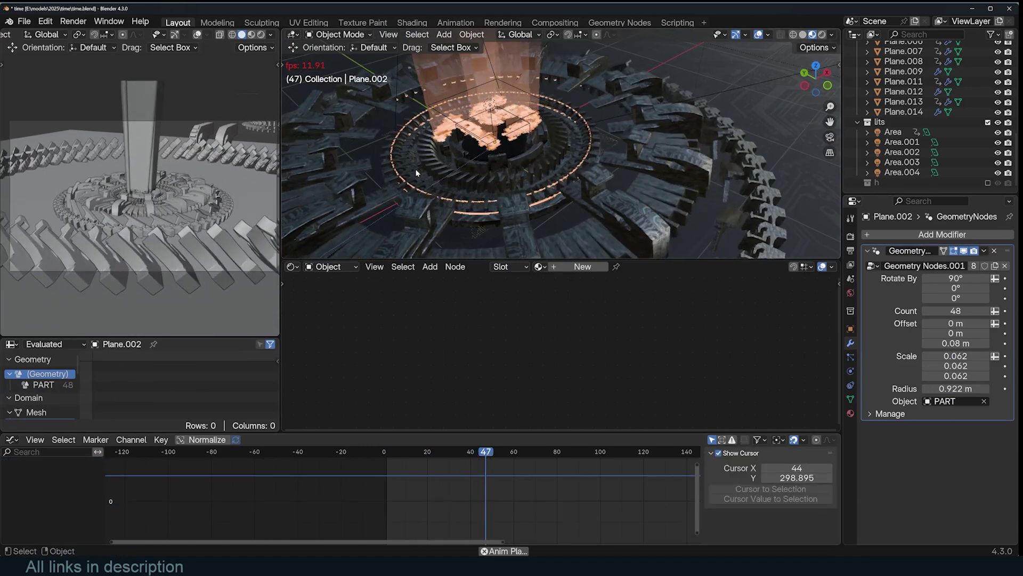
# - Select the central disc and the Plane.005 ring during playback, and stop to inspect the ring's modifier settings
pyautogui.click(490, 167)
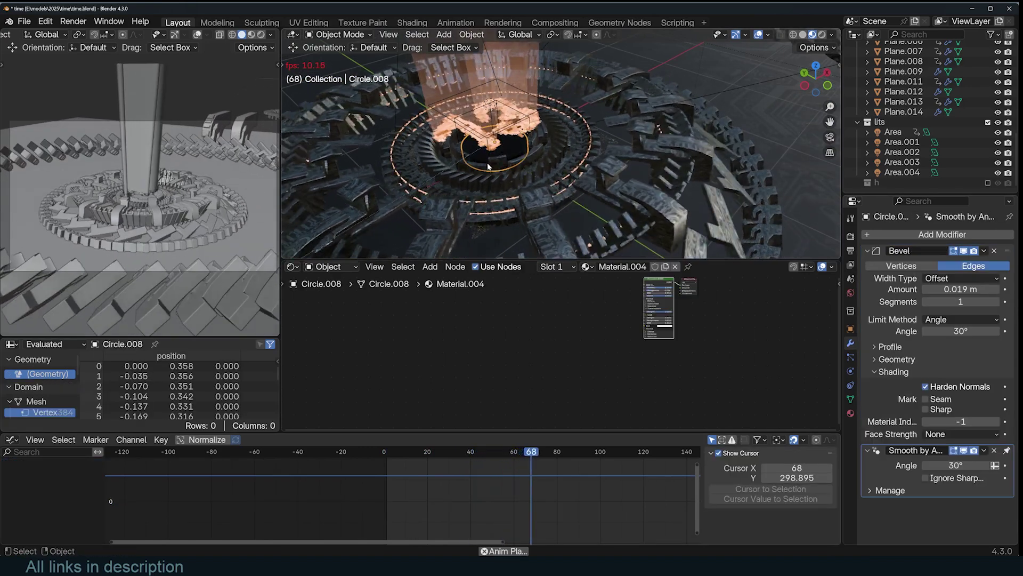
pyautogui.click(546, 194)
pyautogui.click(629, 193)
pyautogui.press('space')
pyautogui.scroll(-5, 627, 196)
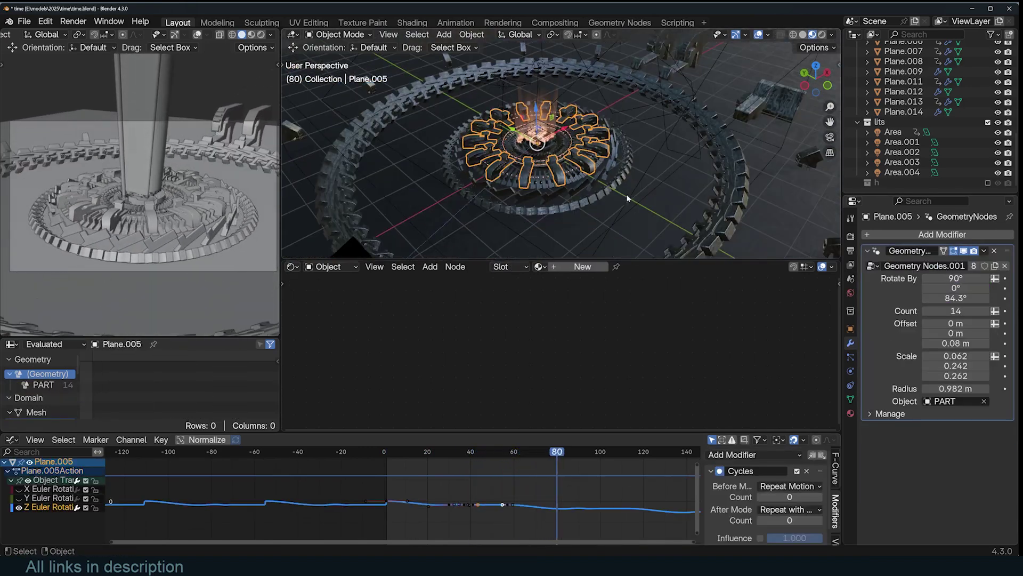
# - Inspect the PART.001 source object, then select the large outer ring Plane.007 and play its animation
pyautogui.moveTo(626, 198); pyautogui.dragTo(652, 123, button='middle')
pyautogui.click(618, 77)
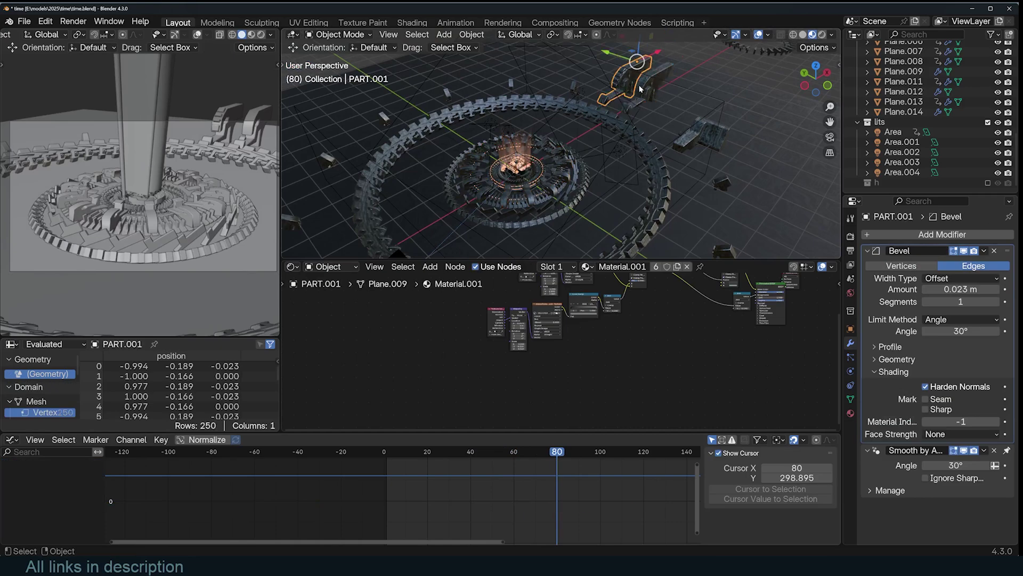
pyautogui.click(641, 172)
pyautogui.press('space')
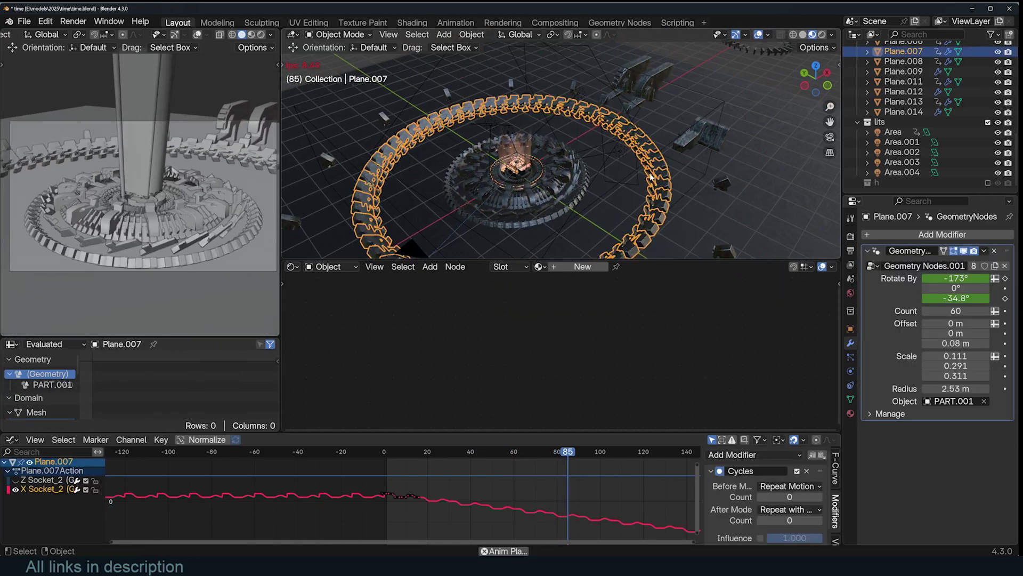
# - Select the separate Cube part beside the outer ring, stop playback and frame it in the viewport
pyautogui.click(577, 188)
pyautogui.click(681, 150)
pyautogui.scroll(-5, 665, 184)
pyautogui.press('space')
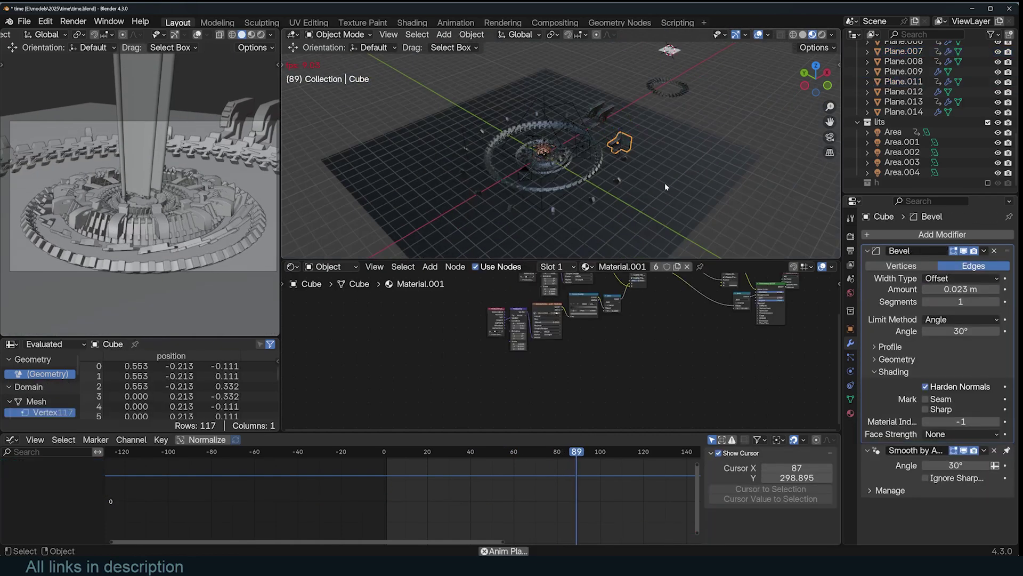
pyautogui.press('KP_Decimal')
pyautogui.press('space')
pyautogui.scroll(-4, 463, 172)
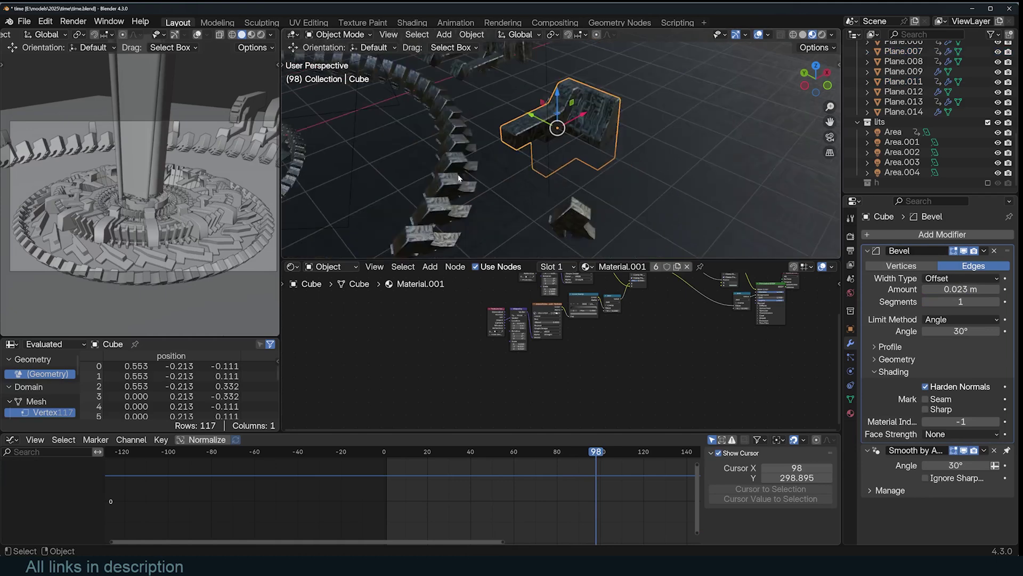
# - Return to the central rings and select the Plane.005 ring for a close look at its instances
pyautogui.keyDown('shift'); pyautogui.moveTo(463, 172); pyautogui.dragTo(585, 156, button='middle'); pyautogui.keyUp('shift')
pyautogui.keyDown('alt'); pyautogui.middleClick(346, 129); pyautogui.keyUp('alt')
pyautogui.click(531, 219)
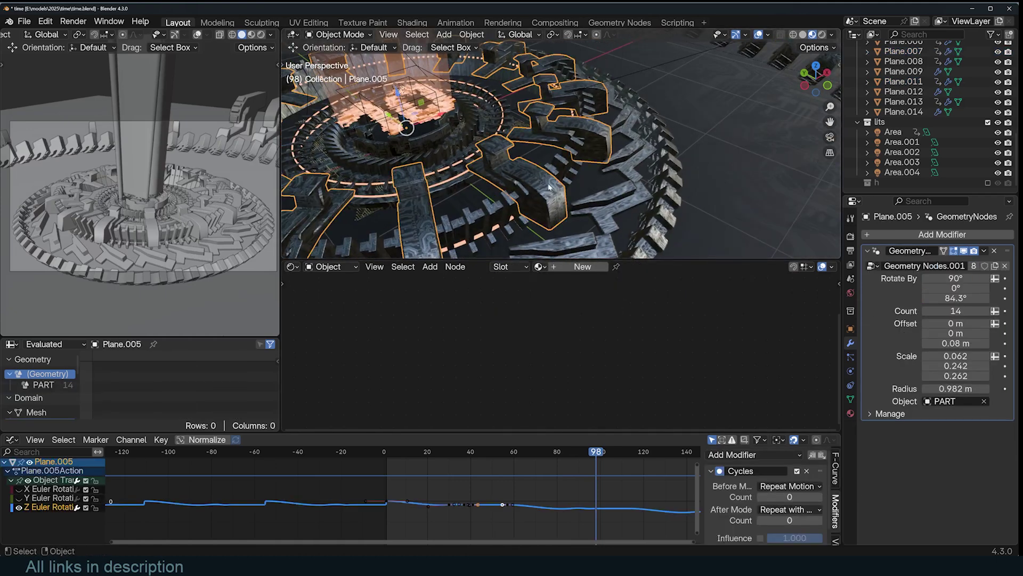
pyautogui.scroll(-3, 549, 187)
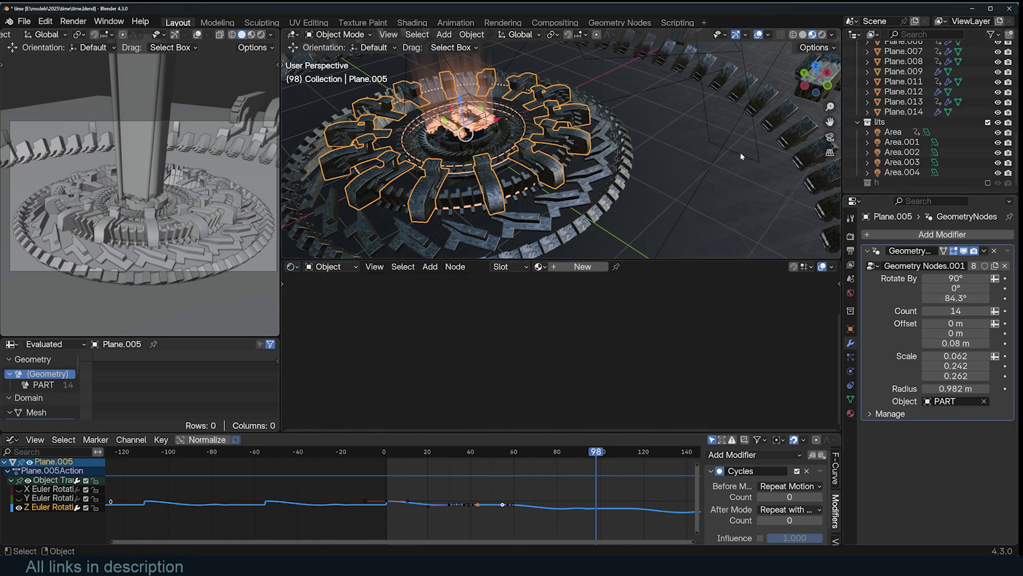
pyautogui.scroll(-5, 739, 160)
# - Select the PART source object and examine the node tree of its Material.001
pyautogui.click(622, 88)
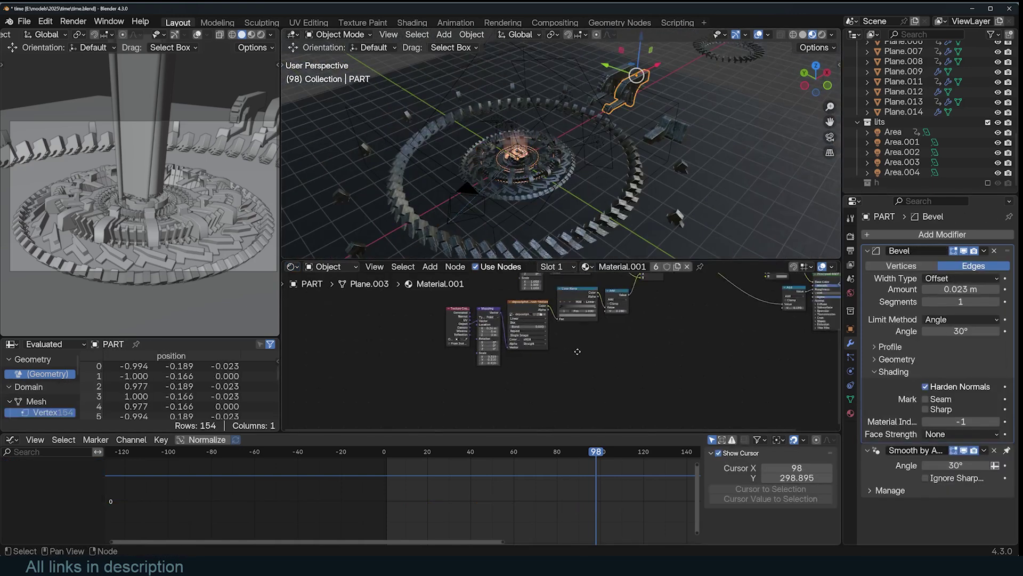
pyautogui.moveTo(744, 377); pyautogui.dragTo(551, 379, button='middle')
pyautogui.scroll(3, 604, 379)
pyautogui.moveTo(672, 359); pyautogui.dragTo(716, 335)
pyautogui.scroll(2, 605, 388)
pyautogui.moveTo(507, 370); pyautogui.dragTo(724, 382, button='middle')
pyautogui.scroll(-1, 616, 388)
pyautogui.scroll(5, 678, 217)
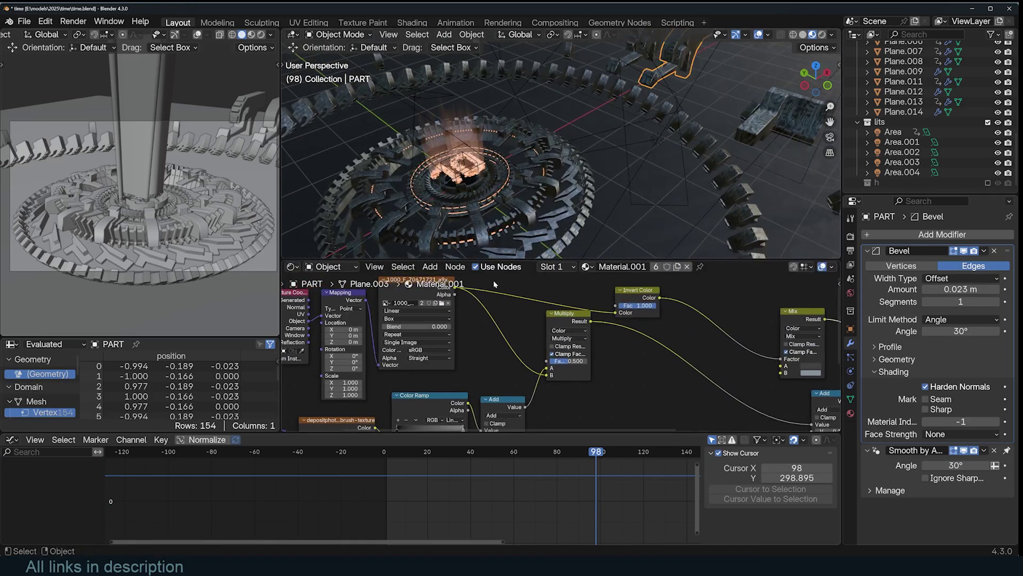
# - Preview the upper image texture of Material.001 and examine its circuit pattern on the rings
pyautogui.moveTo(423, 291); pyautogui.dragTo(496, 302, button='middle')
pyautogui.keyDown('ctrl'); pyautogui.keyDown('shift'); pyautogui.click(496, 302); pyautogui.keyUp('shift'); pyautogui.keyUp('ctrl')
pyautogui.scroll(5, 533, 218)
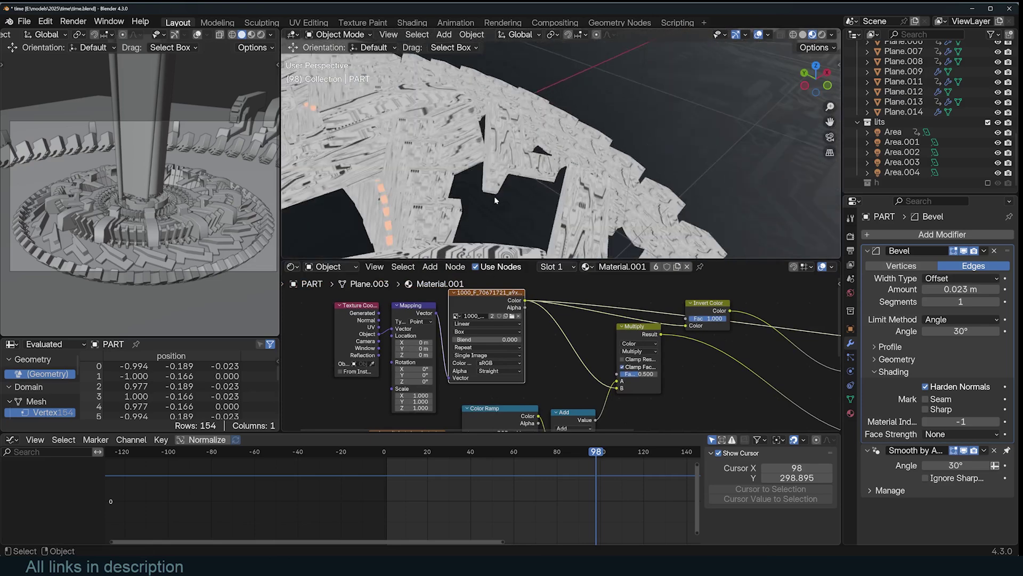
pyautogui.scroll(-4, 676, 401)
# - Preview the Principled BSDF of Material.001 and inspect the metal surfaces up close
pyautogui.moveTo(743, 390); pyautogui.dragTo(542, 361, button='middle')
pyautogui.scroll(1, 543, 361)
pyautogui.keyDown('ctrl'); pyautogui.keyDown('shift'); pyautogui.click(749, 333); pyautogui.keyUp('shift'); pyautogui.keyUp('ctrl')
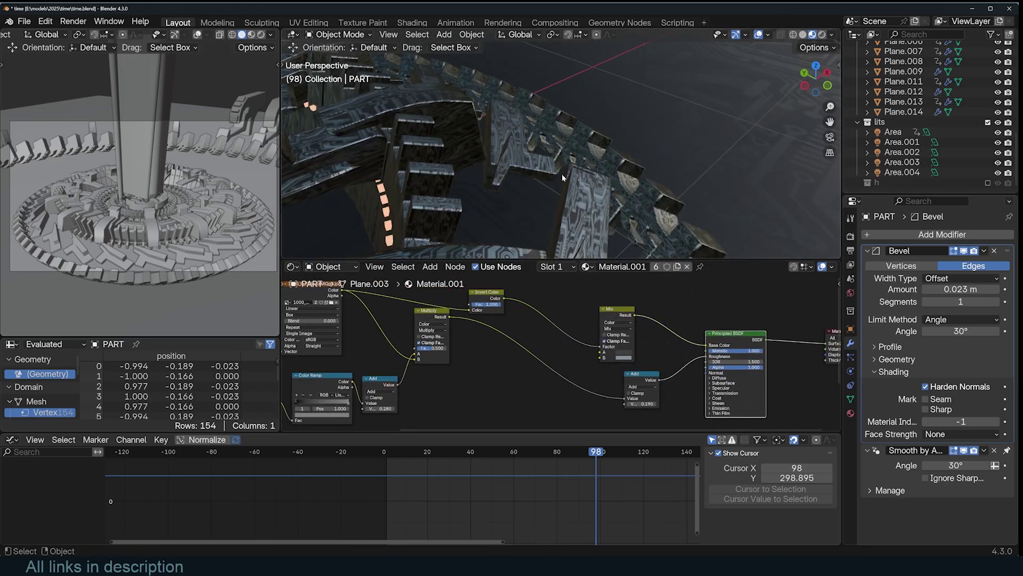
pyautogui.keyDown('shift'); pyautogui.moveTo(406, 226); pyautogui.dragTo(459, 170, button='middle'); pyautogui.keyUp('shift')
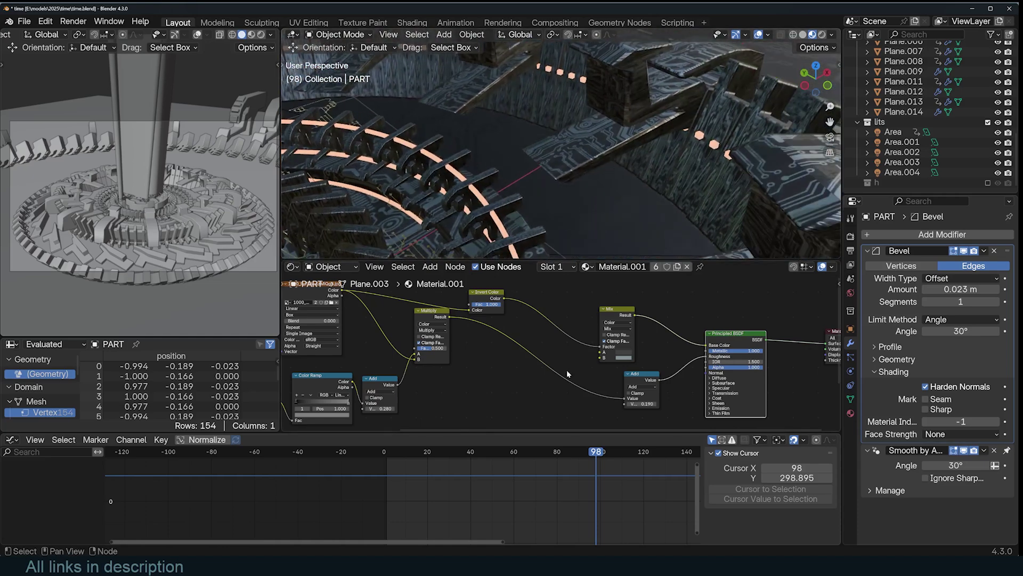
# - Inspect the Mix node feeding the base color of Material.001 and view the shaded rings from farther away
pyautogui.scroll(2, 447, 337)
pyautogui.moveTo(817, 399); pyautogui.dragTo(648, 363, button='middle')
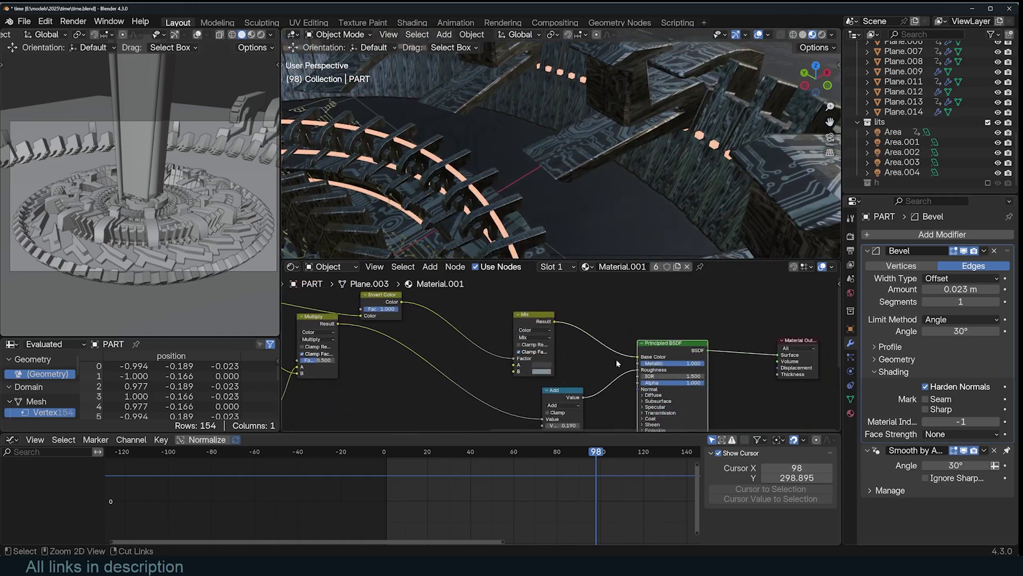
pyautogui.keyDown('ctrl'); pyautogui.keyDown('shift'); pyautogui.click(535, 315); pyautogui.keyUp('shift'); pyautogui.keyUp('ctrl')
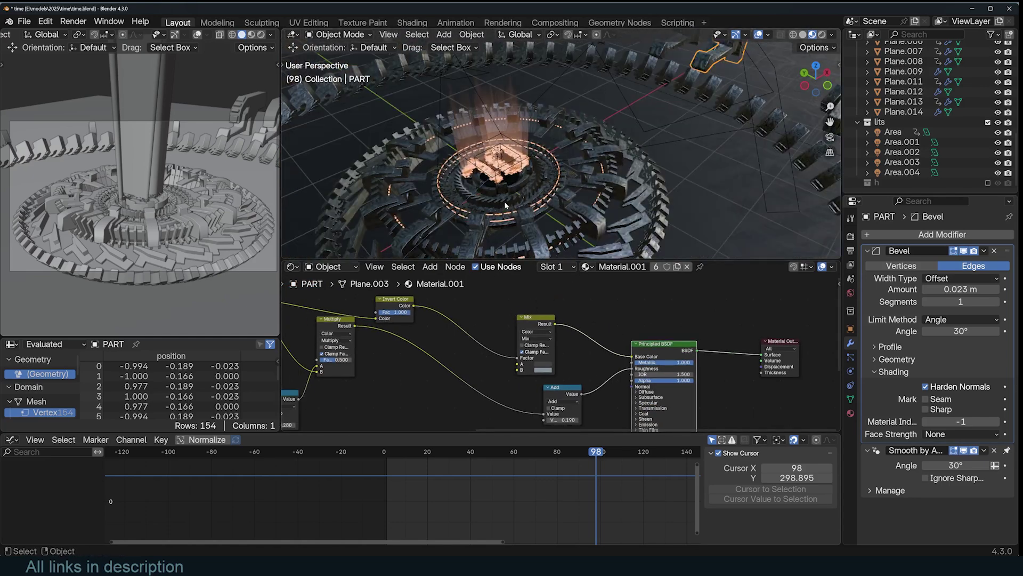
pyautogui.scroll(-4, 533, 213)
pyautogui.scroll(-5, 570, 171)
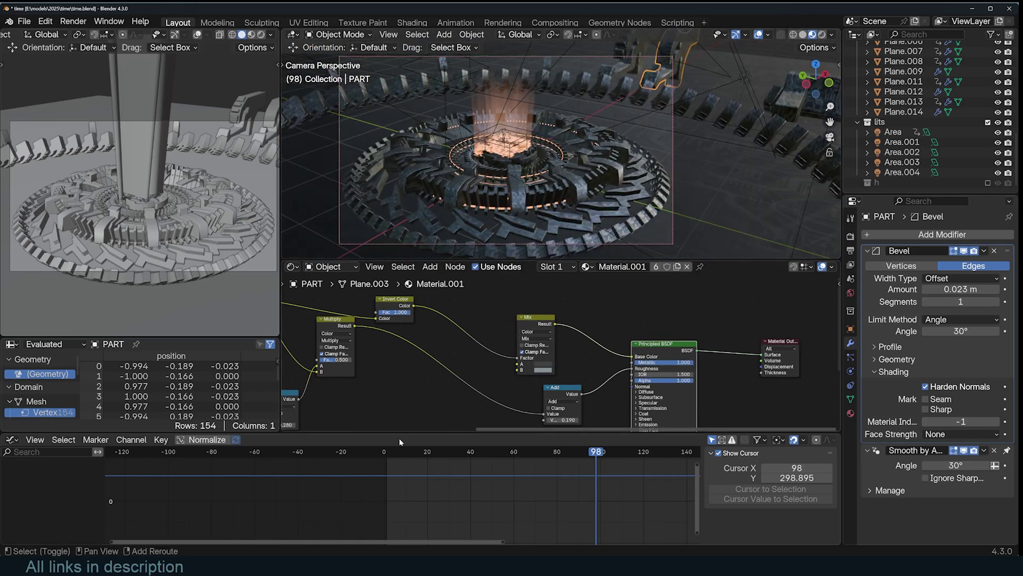
# - Move to frame 4, open the rendered animation in the animation player and maximize the player window
pyautogui.click(393, 450)
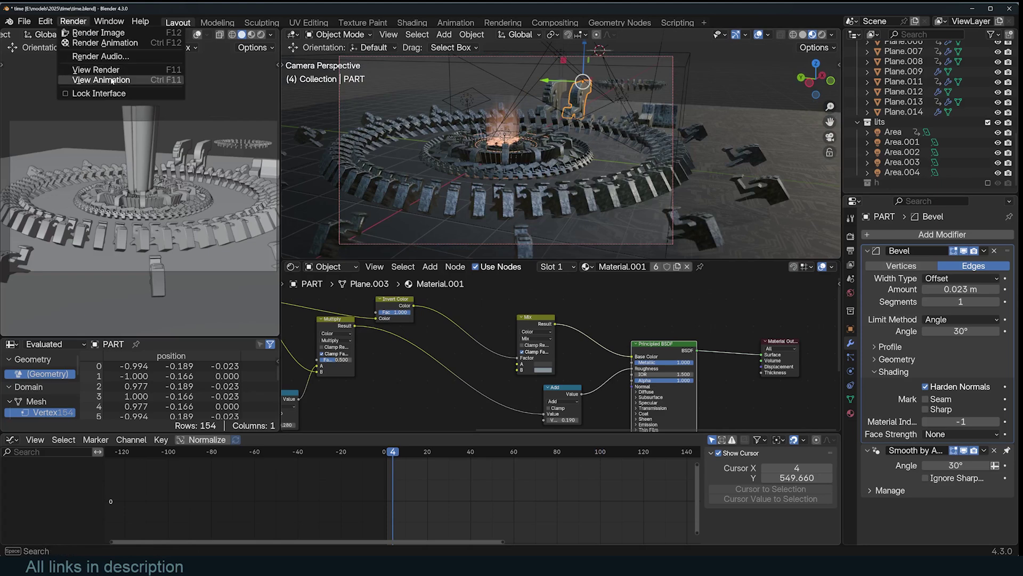
pyautogui.hotkey('ctrl', 'F11')
pyautogui.moveTo(294, 265); pyautogui.dragTo(504, 144)
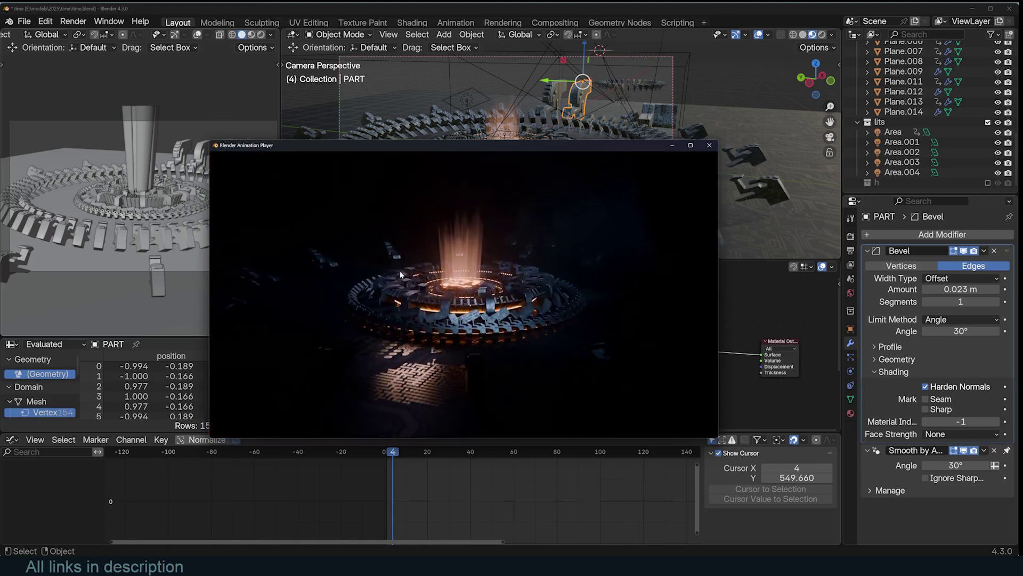
pyautogui.click(686, 145)
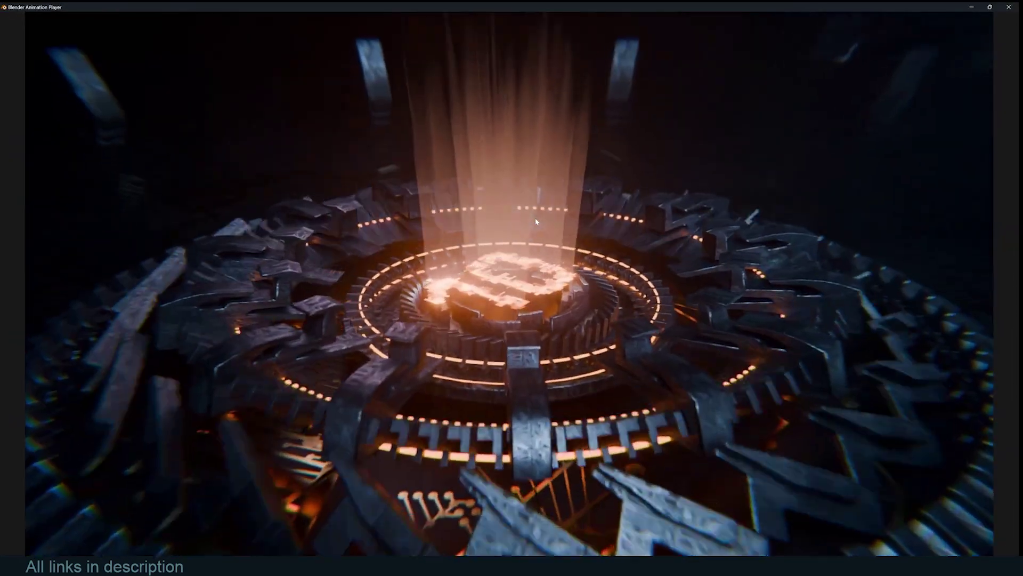